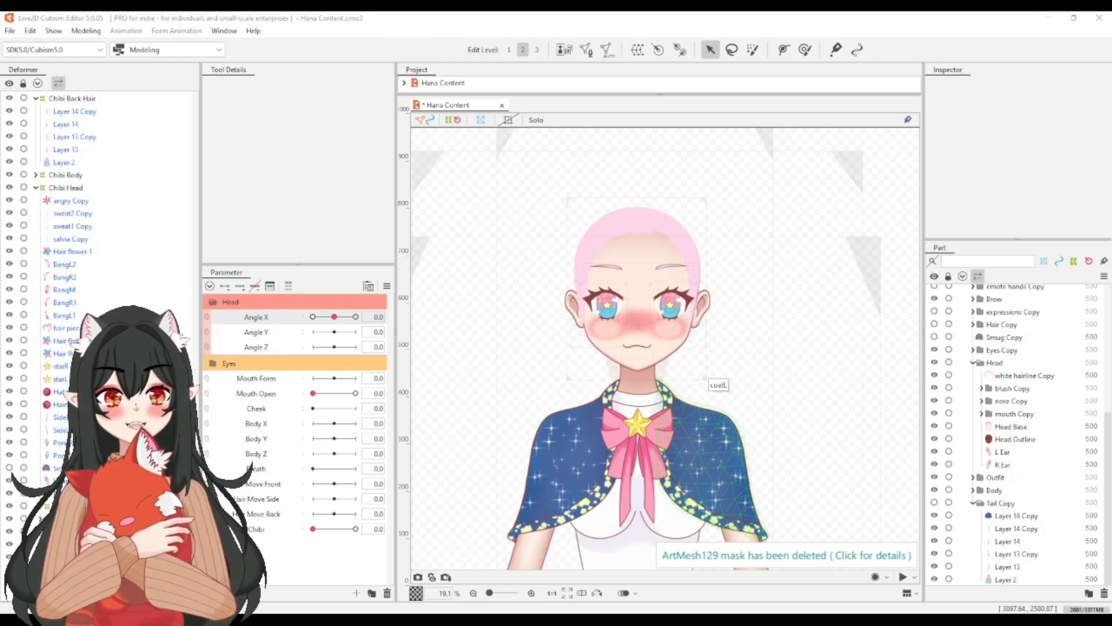
# Create a warp deformer named Ears Head XY around the L Ear and R Ear meshes under Chibi Head.
pyautogui.click(61, 494)
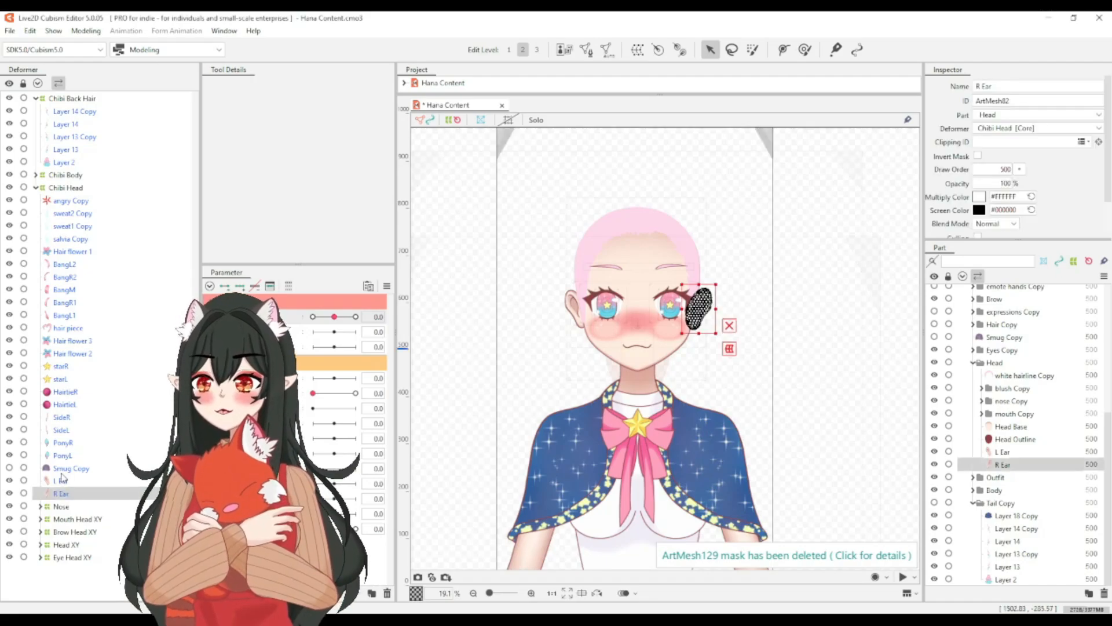
pyautogui.keyDown('ctrl'); pyautogui.click(65, 467); pyautogui.keyUp('ctrl')
pyautogui.click(64, 482)
pyautogui.keyDown('ctrl'); pyautogui.click(61, 494); pyautogui.keyUp('ctrl')
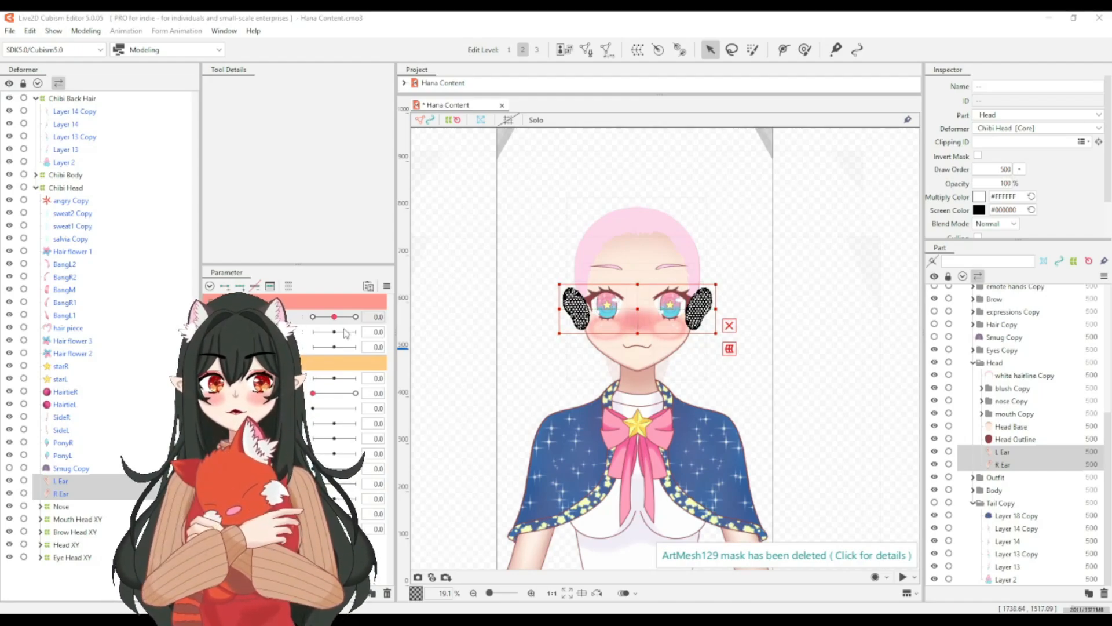
pyautogui.click(632, 471)
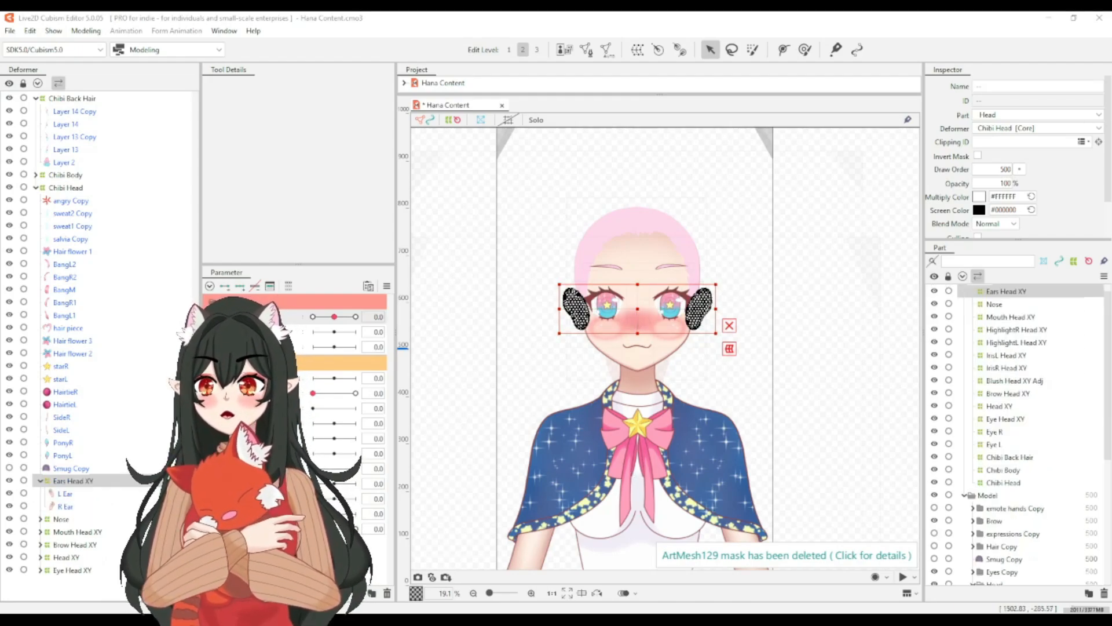
# Create a warp deformer named Expressions Head XY around Smug Copy, salvia Copy, sweat1 Copy, sweat2 Copy and angry Copy.
pyautogui.click(100, 469)
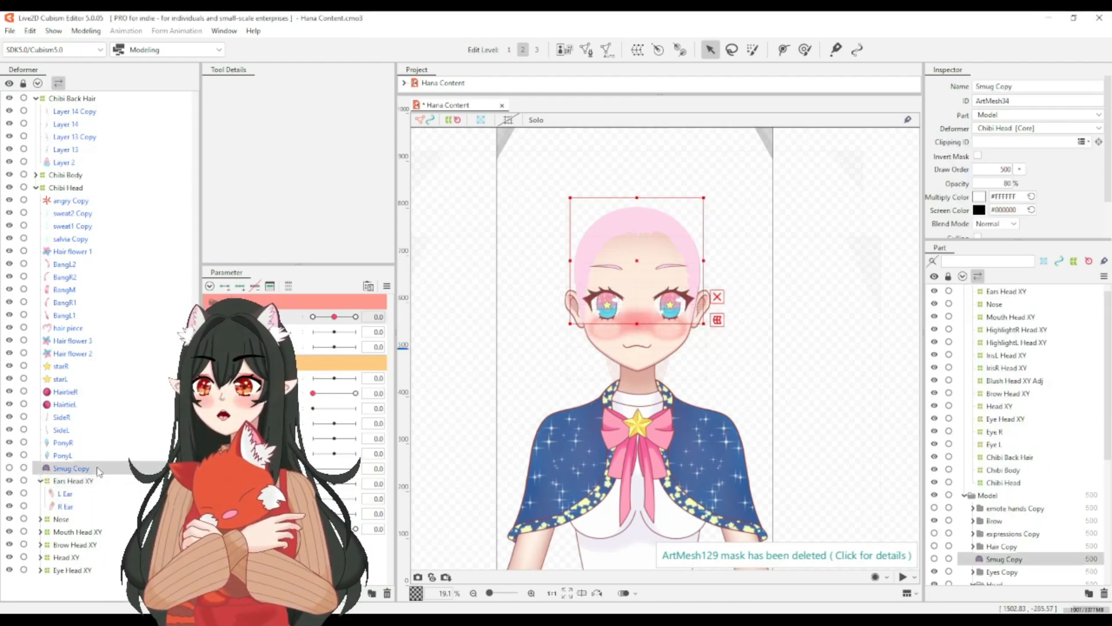
pyautogui.keyDown('ctrl'); pyautogui.click(72, 239); pyautogui.keyUp('ctrl')
pyautogui.keyDown('ctrl'); pyautogui.click(73, 226); pyautogui.keyUp('ctrl')
pyautogui.keyDown('ctrl'); pyautogui.click(73, 213); pyautogui.keyUp('ctrl')
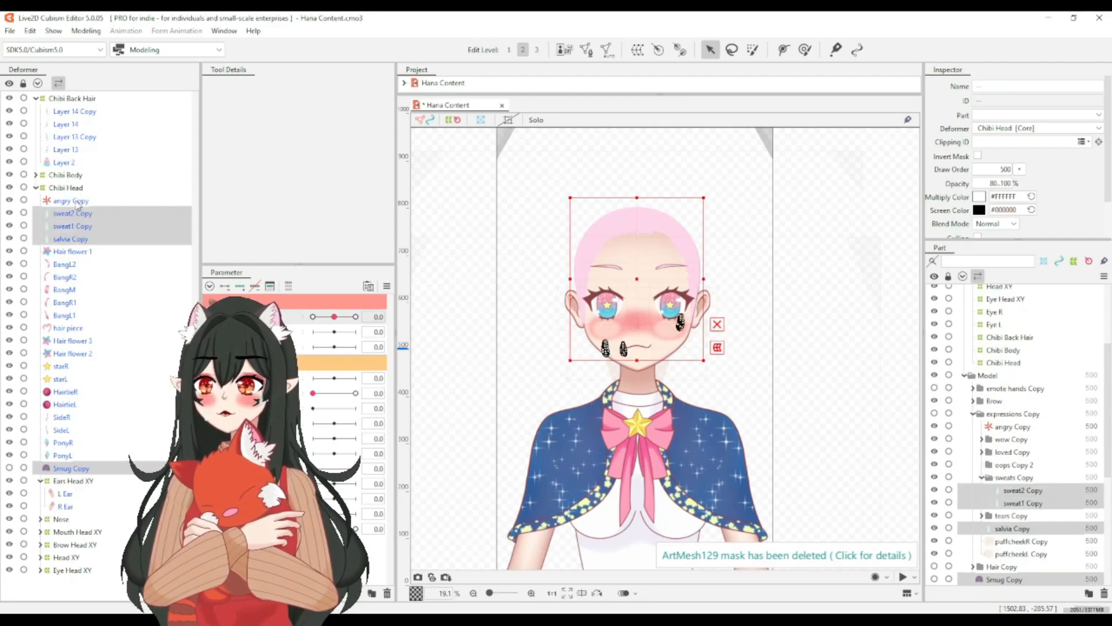
pyautogui.keyDown('ctrl'); pyautogui.click(70, 200); pyautogui.keyUp('ctrl')
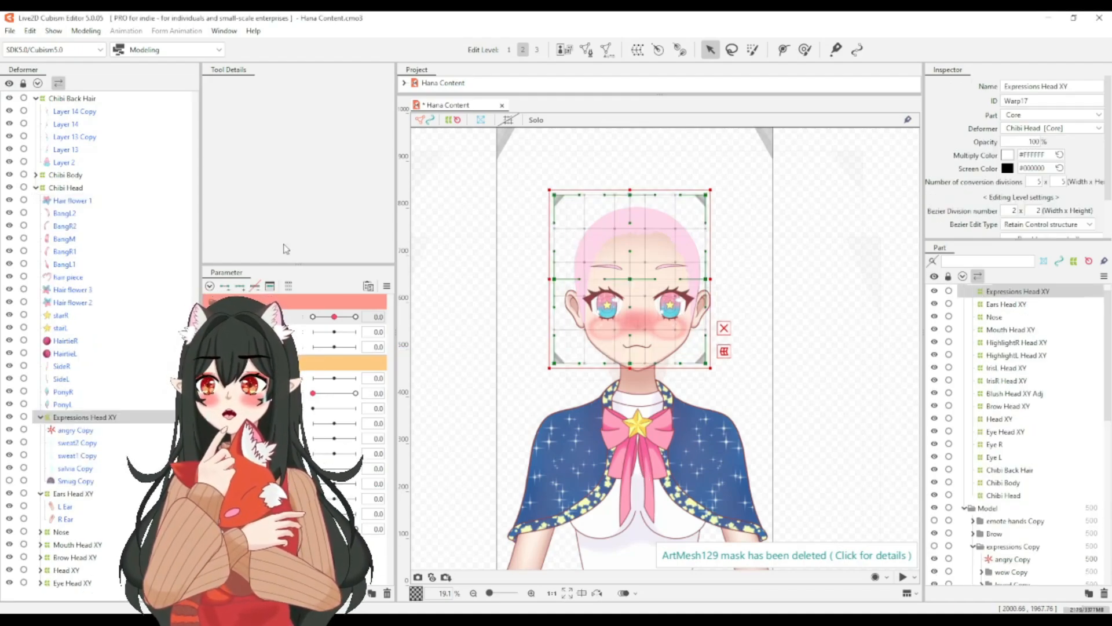
# Create a warp deformer named Side Hair Head XY around both pony, side hair, hair tie and star meshes.
pyautogui.click(70, 404)
pyautogui.keyDown('ctrl'); pyautogui.click(77, 391); pyautogui.keyUp('ctrl')
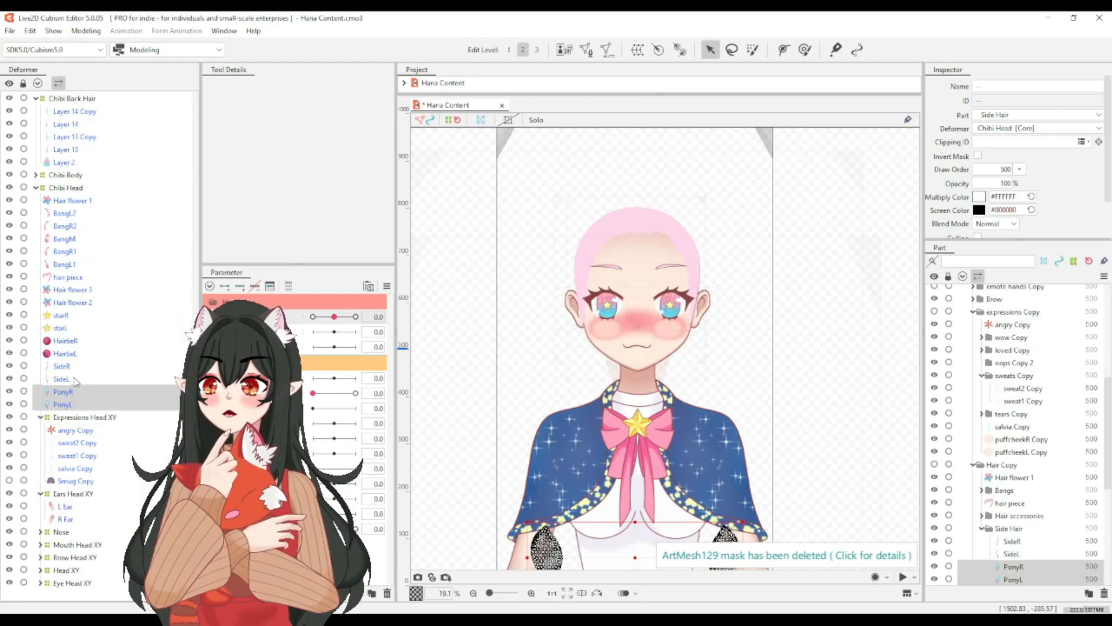
pyautogui.keyDown('ctrl'); pyautogui.click(74, 378); pyautogui.keyUp('ctrl')
pyautogui.keyDown('ctrl'); pyautogui.click(67, 366); pyautogui.keyUp('ctrl')
pyautogui.keyDown('ctrl'); pyautogui.click(67, 353); pyautogui.keyUp('ctrl')
pyautogui.keyDown('ctrl'); pyautogui.click(67, 341); pyautogui.keyUp('ctrl')
pyautogui.keyDown('ctrl'); pyautogui.click(66, 328); pyautogui.keyUp('ctrl')
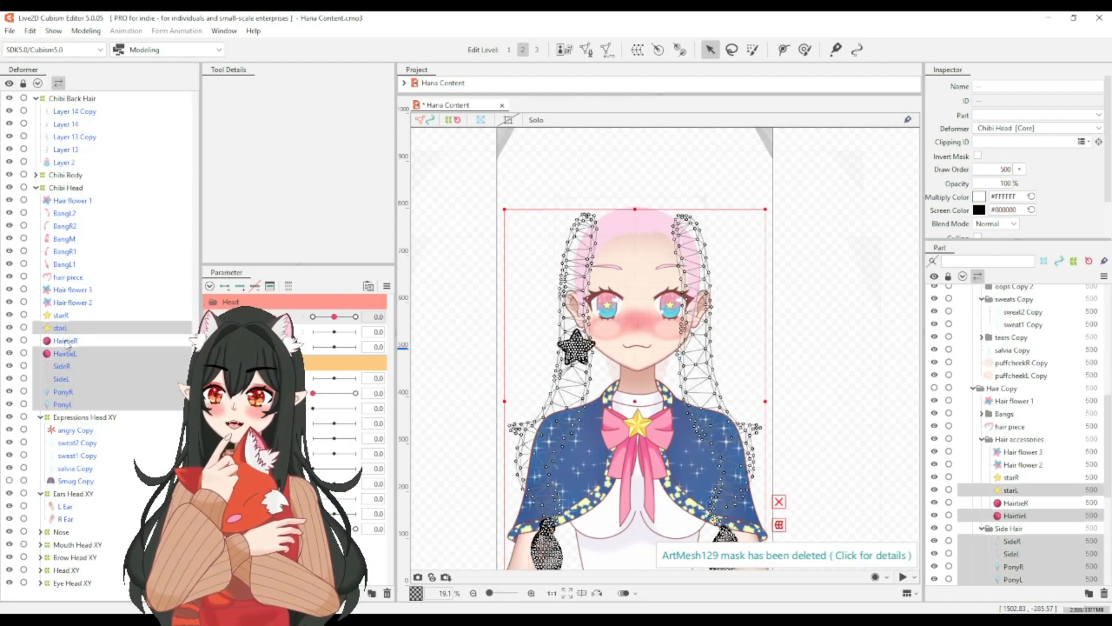
pyautogui.keyDown('ctrl'); pyautogui.click(62, 316); pyautogui.keyUp('ctrl')
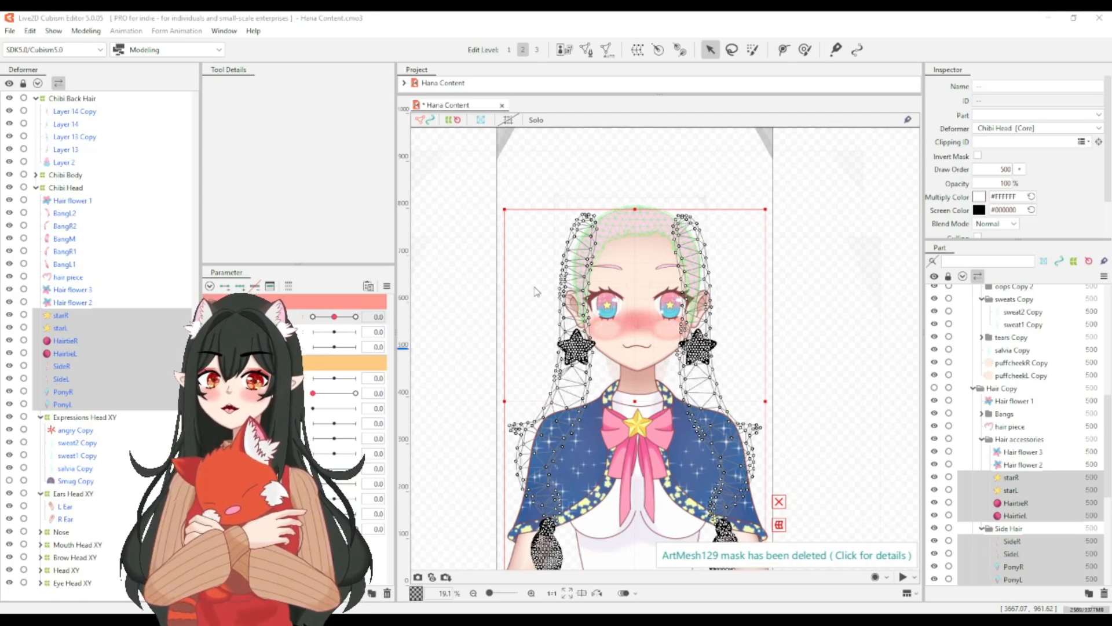
pyautogui.click(629, 450)
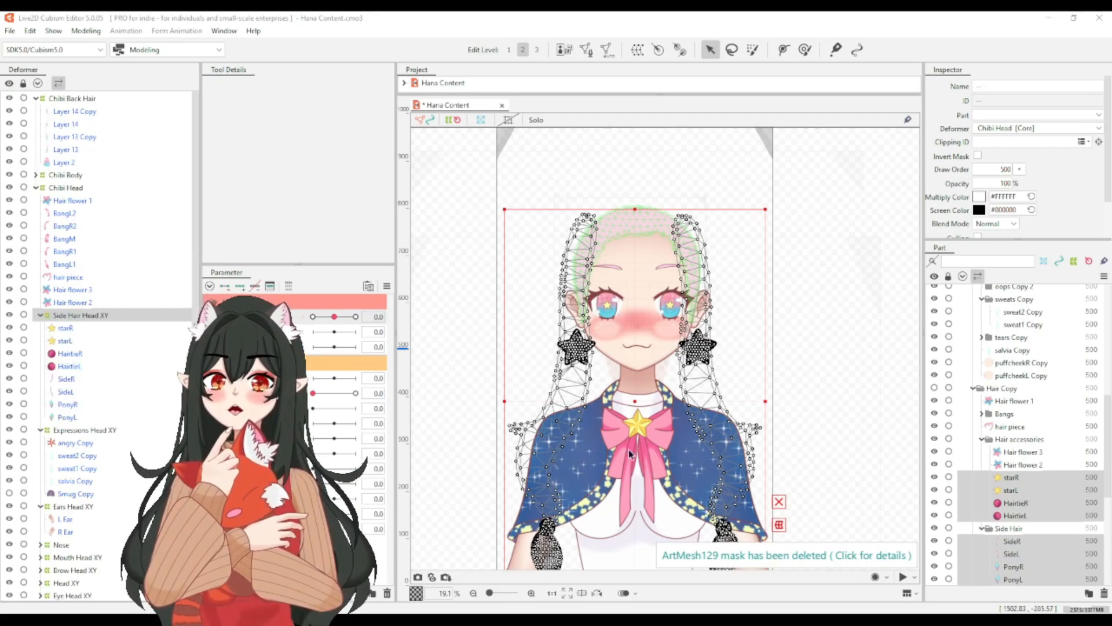
# Move Hair flower 2 and Hair flower 3 into the Side Hair Head XY deformer.
pyautogui.click(59, 302)
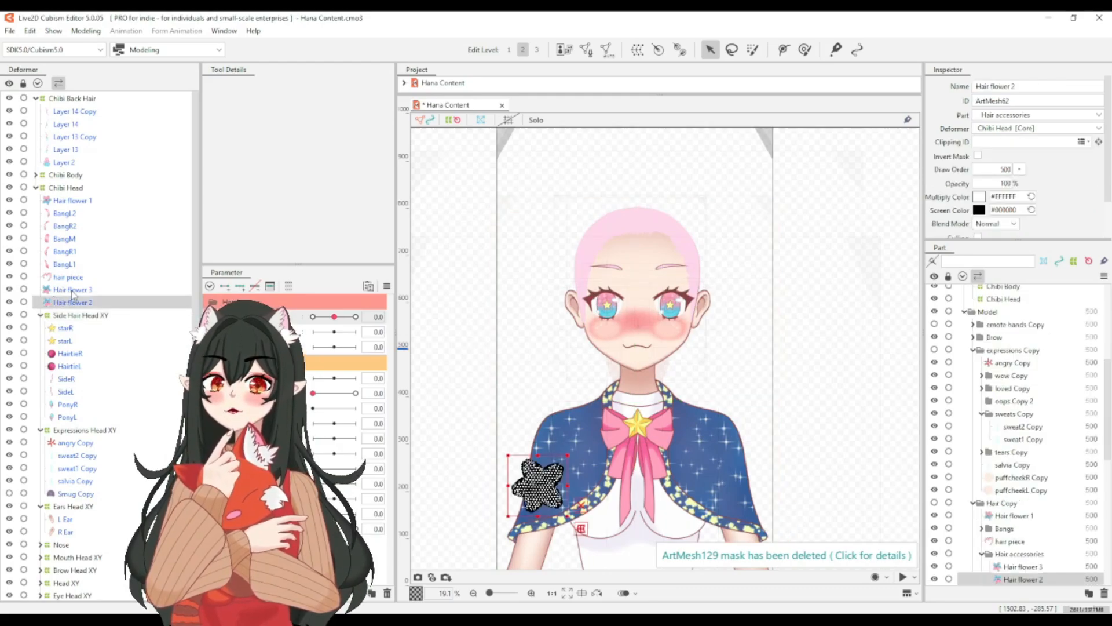
pyautogui.keyDown('ctrl'); pyautogui.click(72, 289); pyautogui.keyUp('ctrl')
pyautogui.moveTo(72, 290); pyautogui.dragTo(68, 354)
# Create a warp deformer named Bangs Head XY around the hair piece, all five bang meshes and Hair flower 1.
pyautogui.click(71, 278)
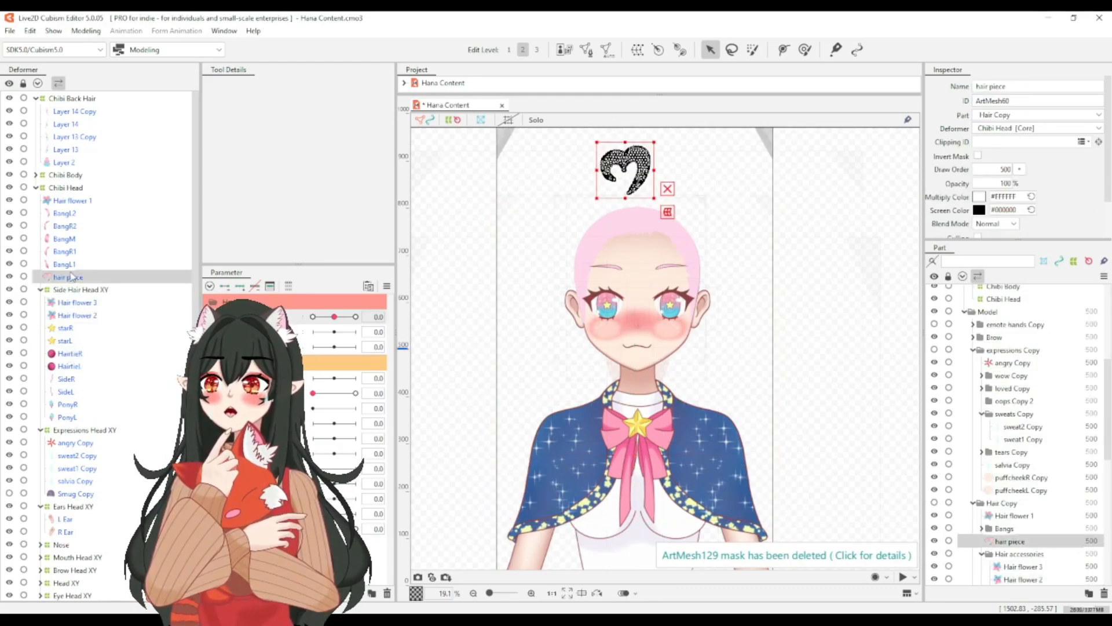
pyautogui.keyDown('ctrl'); pyautogui.click(65, 201); pyautogui.keyUp('ctrl')
pyautogui.keyDown('ctrl'); pyautogui.click(62, 203); pyautogui.keyUp('ctrl')
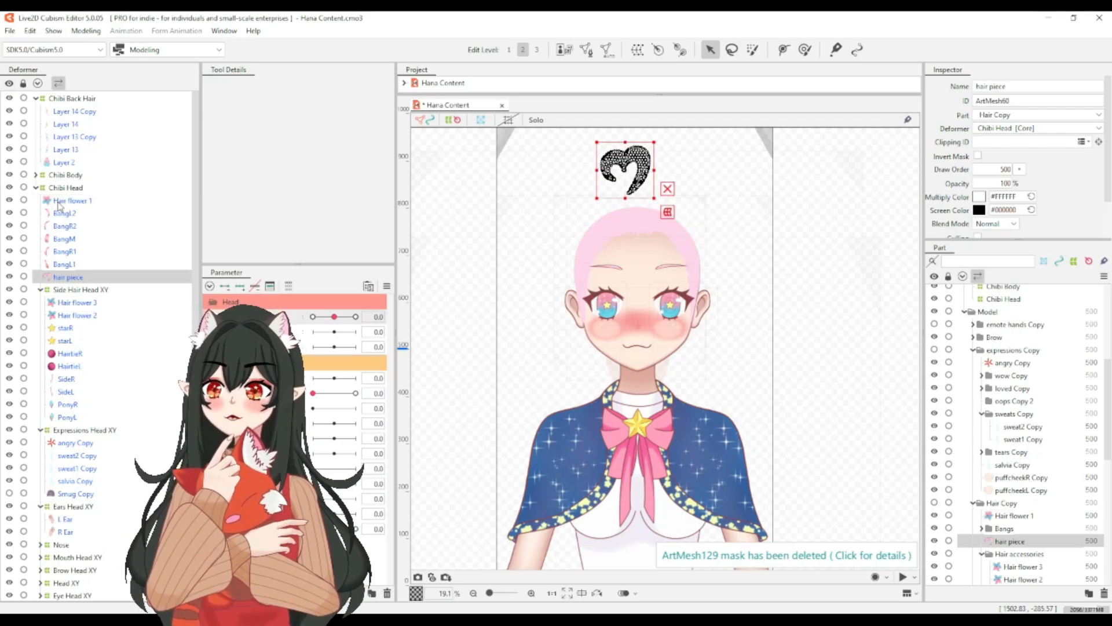
pyautogui.keyDown('shift'); pyautogui.click(103, 203); pyautogui.keyUp('shift')
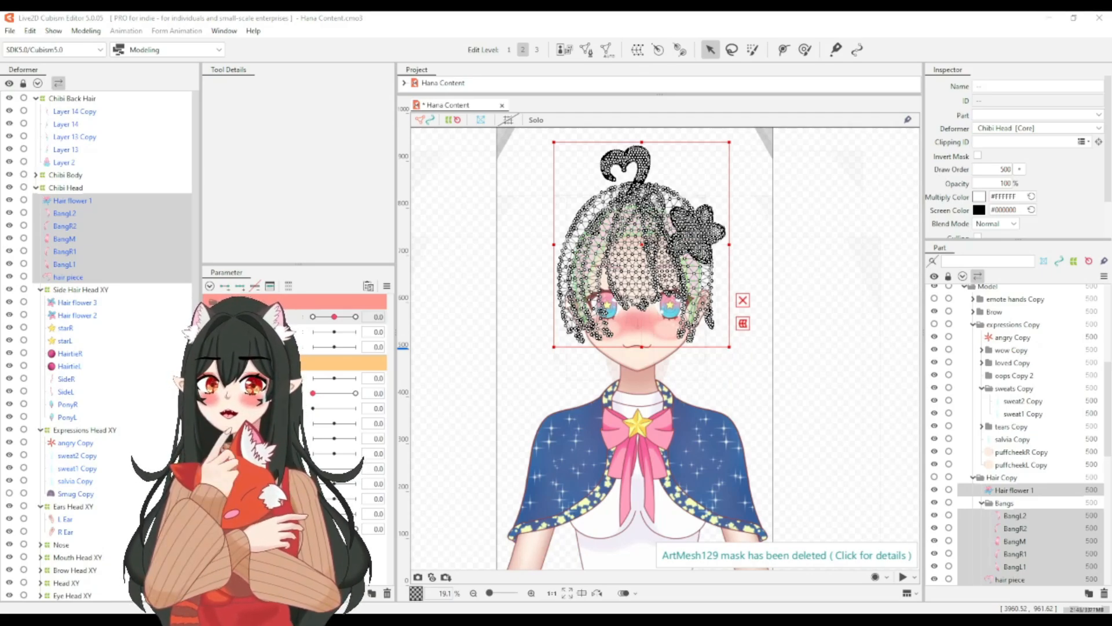
pyautogui.hotkey('ctrl', 'z')
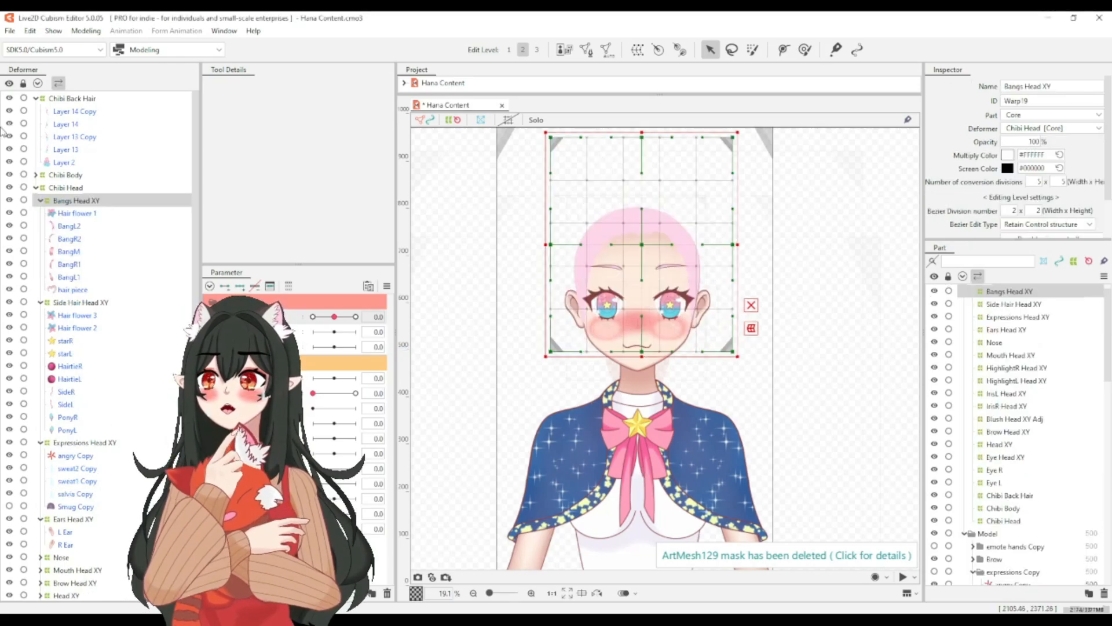
# Create a warp deformer named Back Hair Head XY around the five layer meshes under Chibi Back Hair.
pyautogui.click(75, 111)
pyautogui.keyDown('shift'); pyautogui.click(88, 163); pyautogui.keyUp('shift')
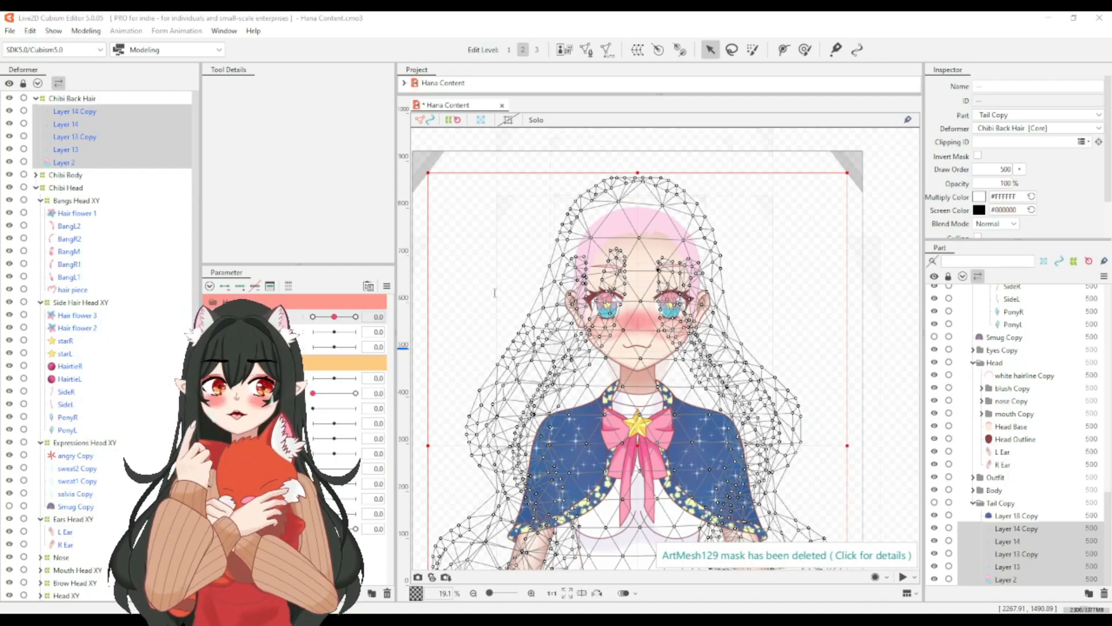
pyautogui.click(637, 475)
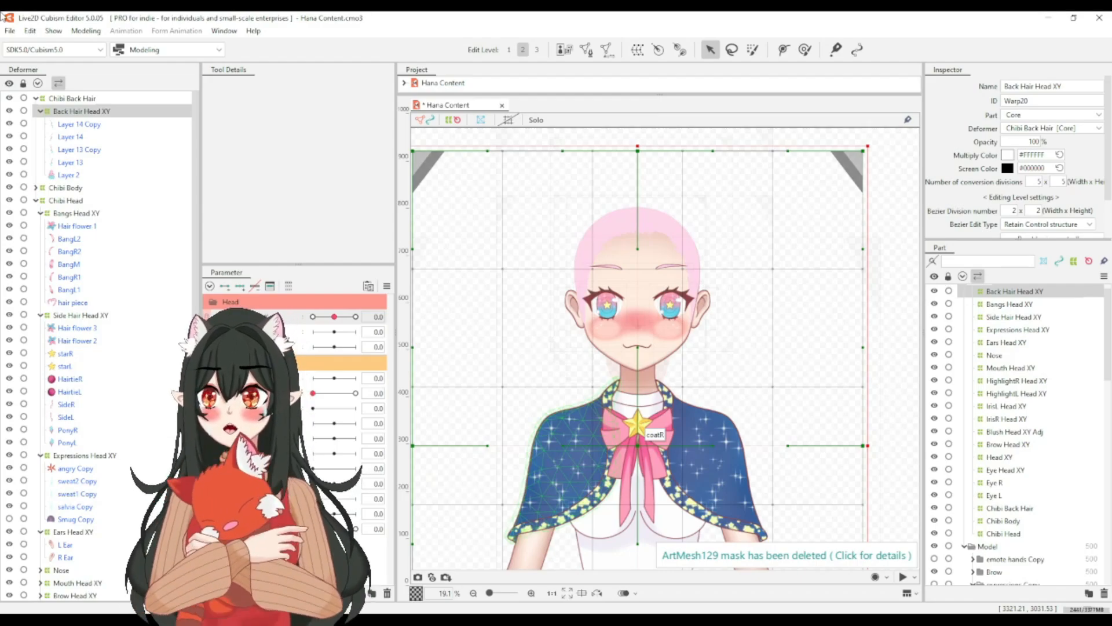
# Add three Angle X keys to the Back Hair, Bangs, Side Hair, Expressions and Ears Head XY deformers together.
pyautogui.keyDown('ctrl'); pyautogui.click(72, 213); pyautogui.keyUp('ctrl')
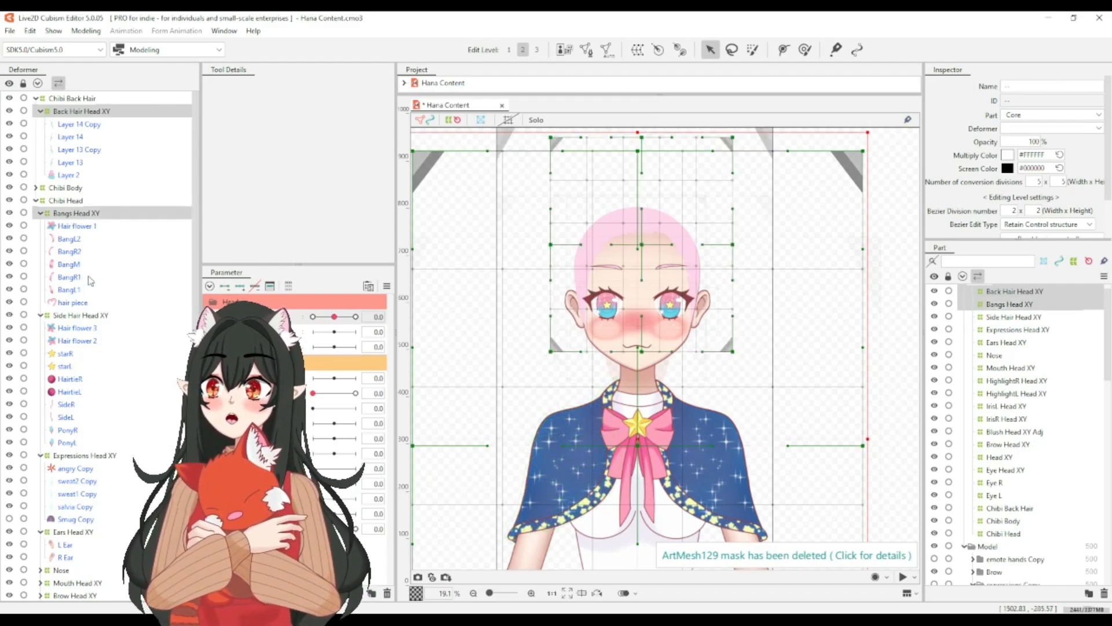
pyautogui.keyDown('ctrl'); pyautogui.click(95, 317); pyautogui.keyUp('ctrl')
pyautogui.keyDown('ctrl'); pyautogui.click(85, 454); pyautogui.keyUp('ctrl')
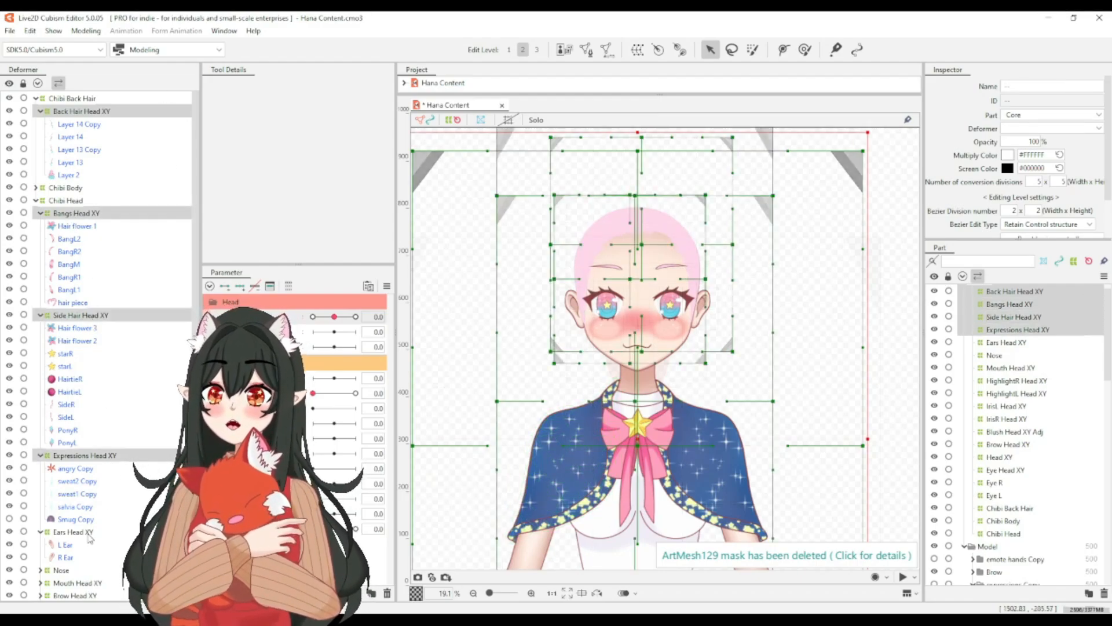
pyautogui.keyDown('ctrl'); pyautogui.click(69, 531); pyautogui.keyUp('ctrl')
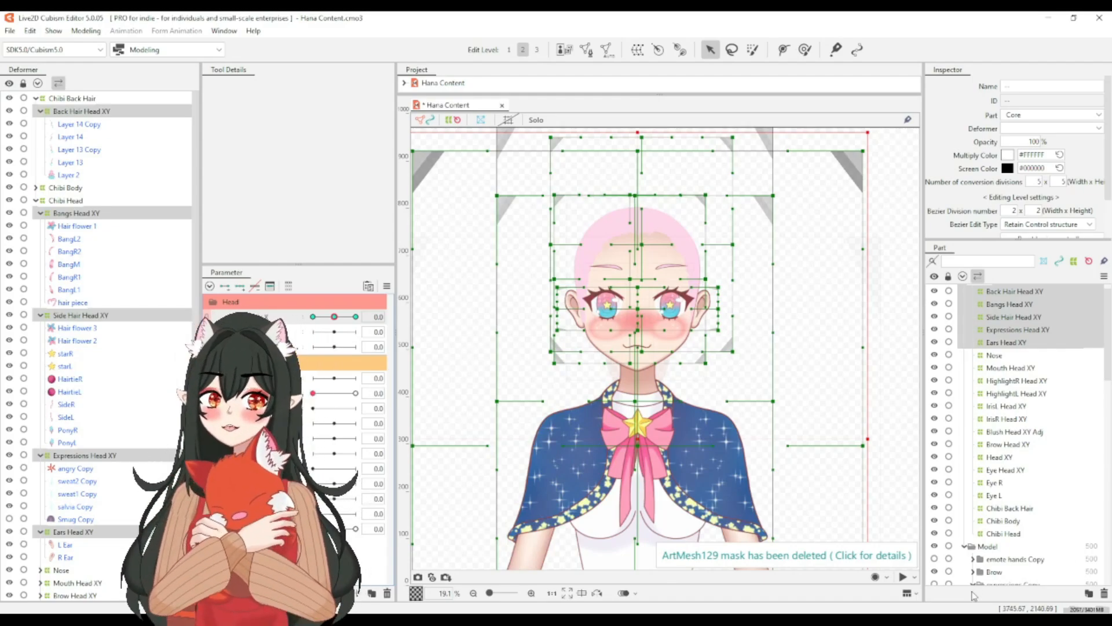
pyautogui.scroll(-4, 940, 556)
pyautogui.scroll(-5, 939, 551)
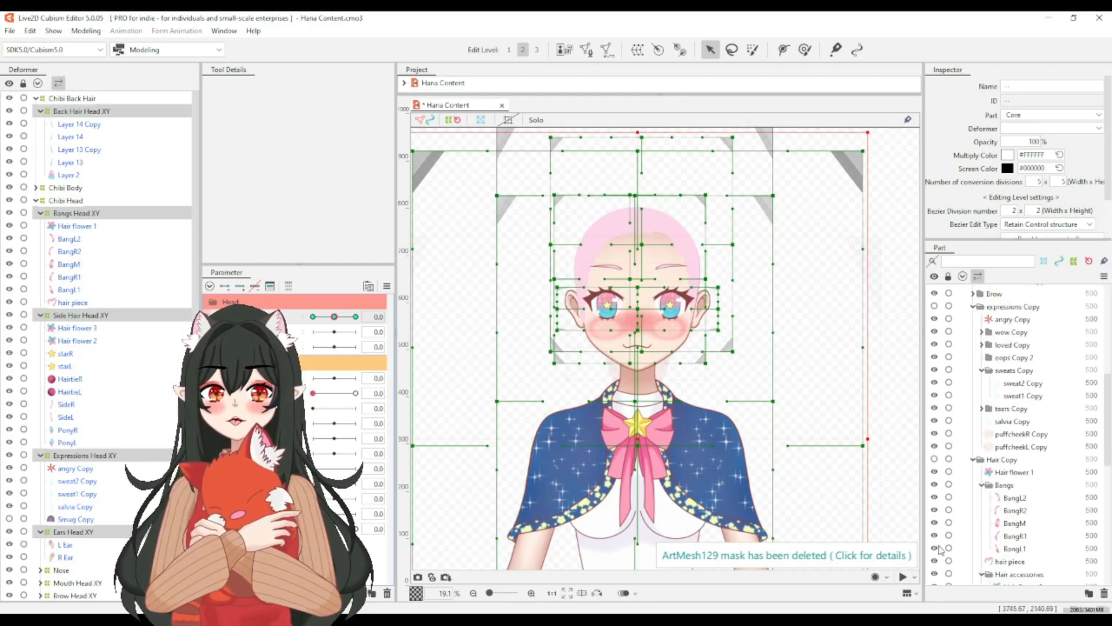
pyautogui.scroll(-6, 935, 462)
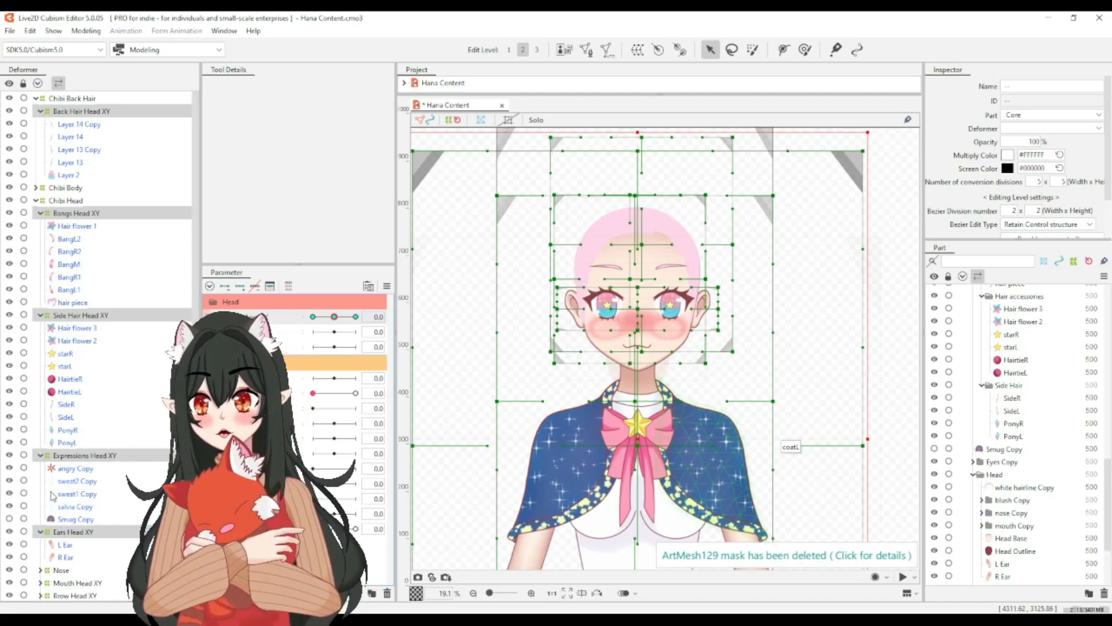
# Select the Ears Head XY deformer and set Angle X to -30.
pyautogui.click(67, 532)
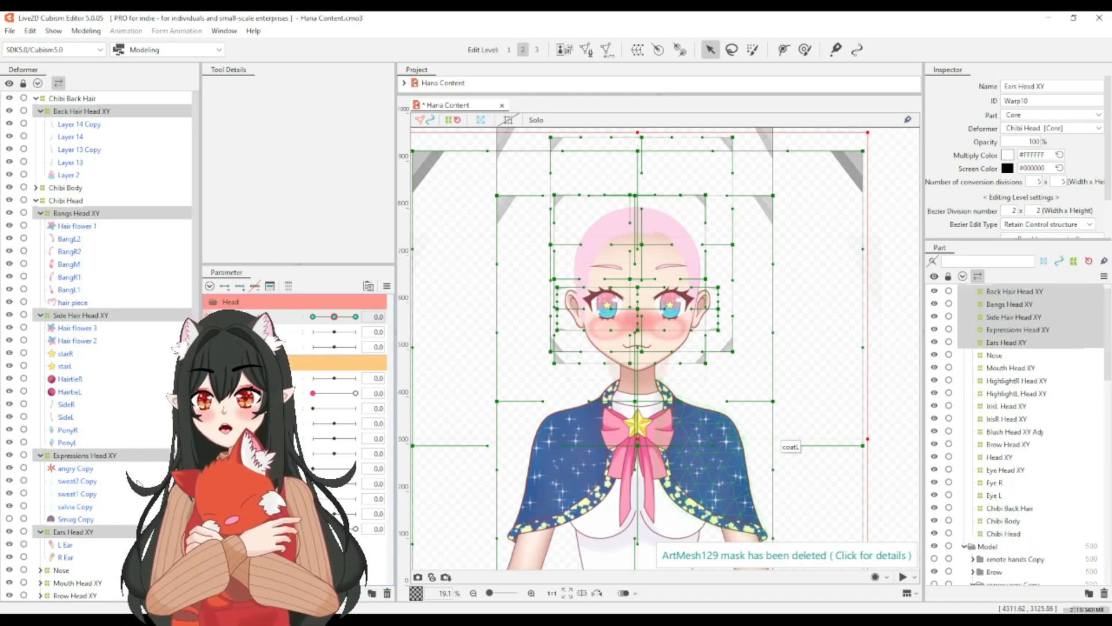
pyautogui.click(312, 317)
pyautogui.scroll(5, 625, 315)
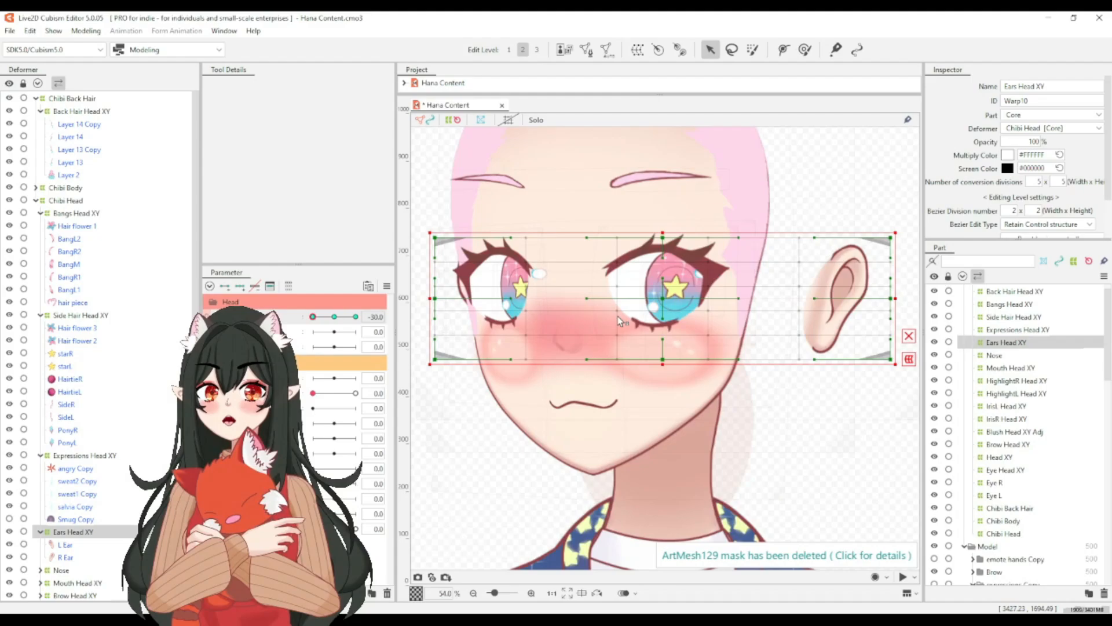
# Set the conversion divisions to 9 x 9 for the Ears Head XY deformer and leave only it selected.
pyautogui.hotkey('ctrl', 'z')
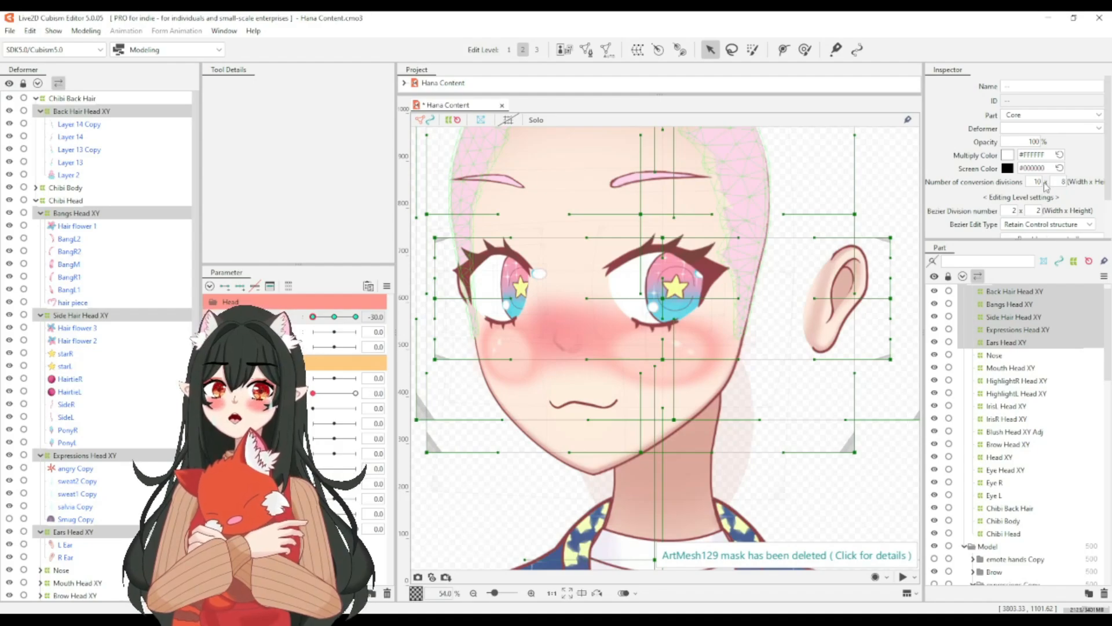
pyautogui.click(1007, 342)
pyautogui.scroll(-2, 647, 295)
pyautogui.scroll(2, 653, 296)
pyautogui.scroll(-2, 637, 300)
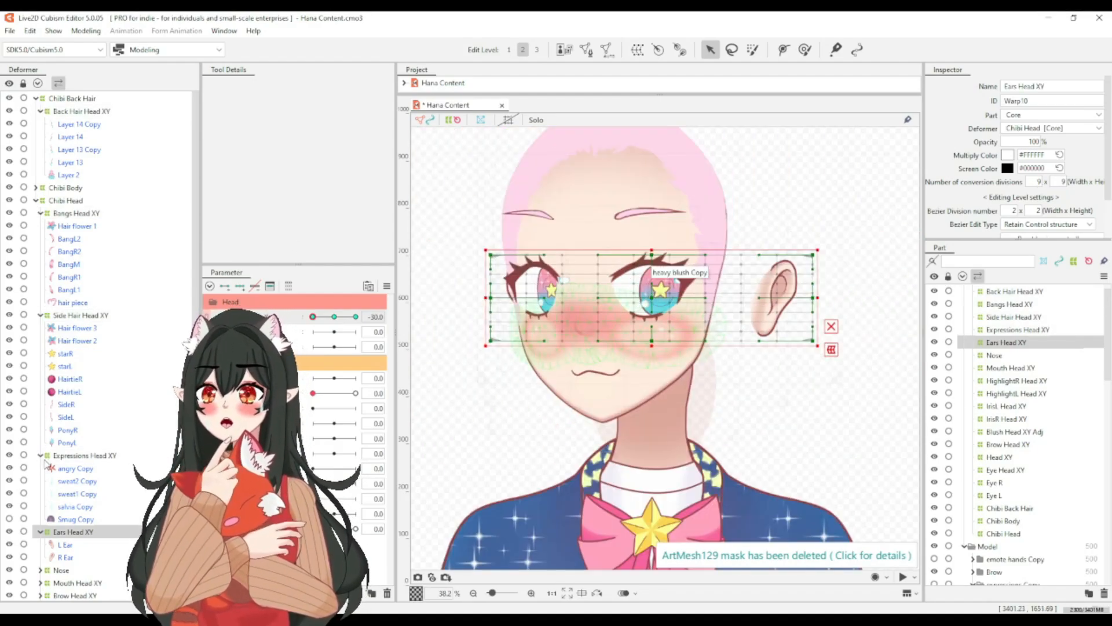
# Shift the Ears Head XY deformer left to match the turned head, and move its centre point further left.
pyautogui.moveTo(645, 304); pyautogui.dragTo(609, 303)
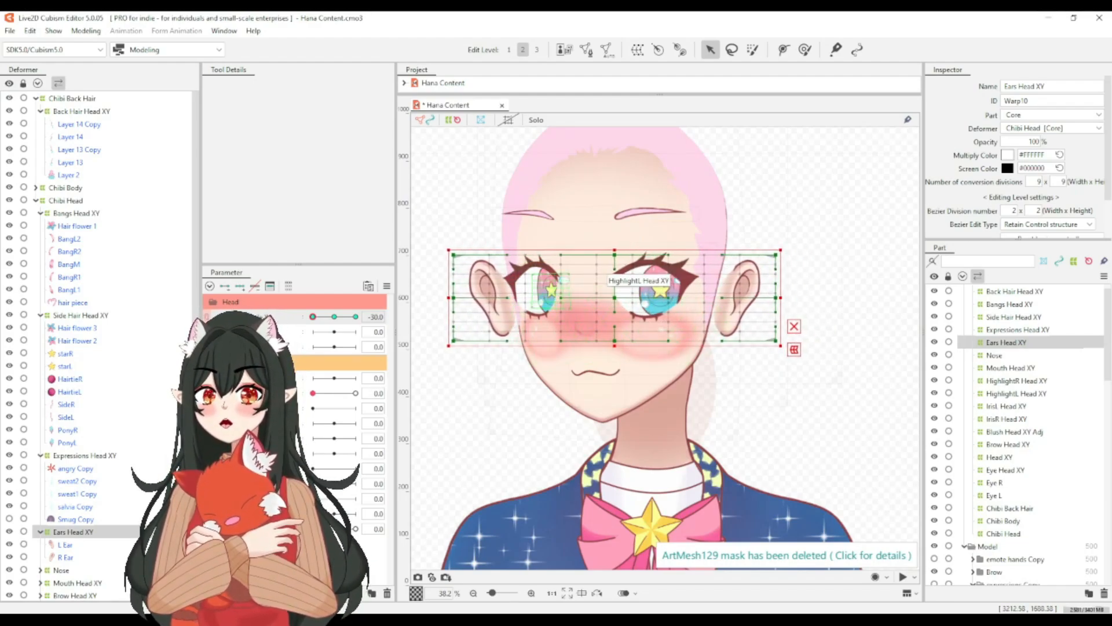
pyautogui.click(793, 326)
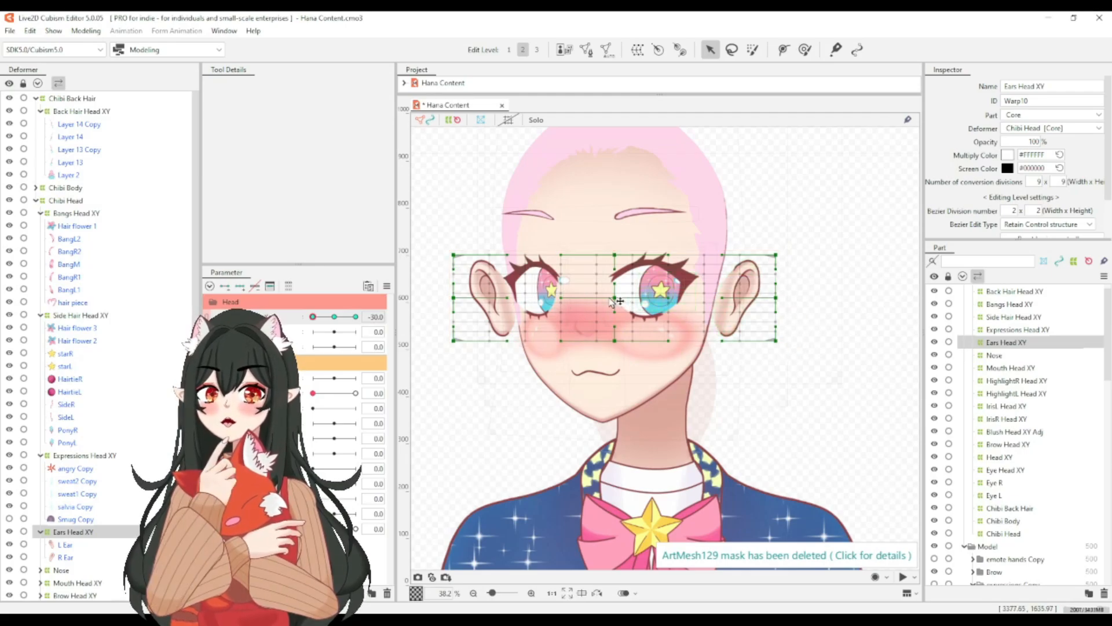
pyautogui.moveTo(613, 299); pyautogui.dragTo(583, 298)
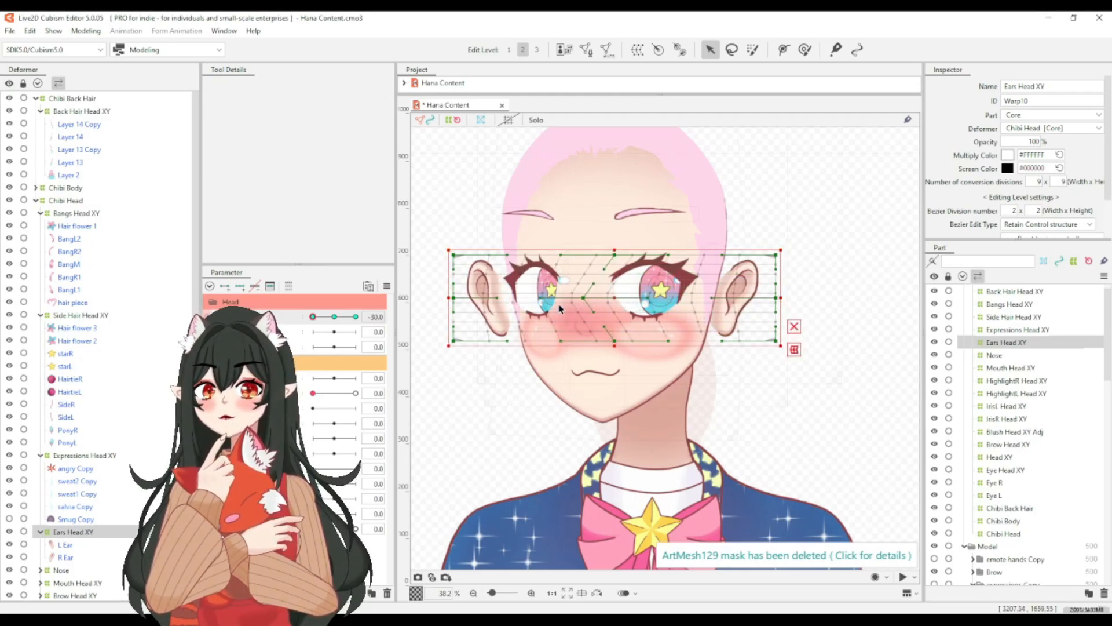
# Pull the left edge points of the Ears Head XY deformer inward to narrow the left ear against the face.
pyautogui.moveTo(454, 298); pyautogui.dragTo(492, 299)
pyautogui.moveTo(454, 255); pyautogui.dragTo(483, 261)
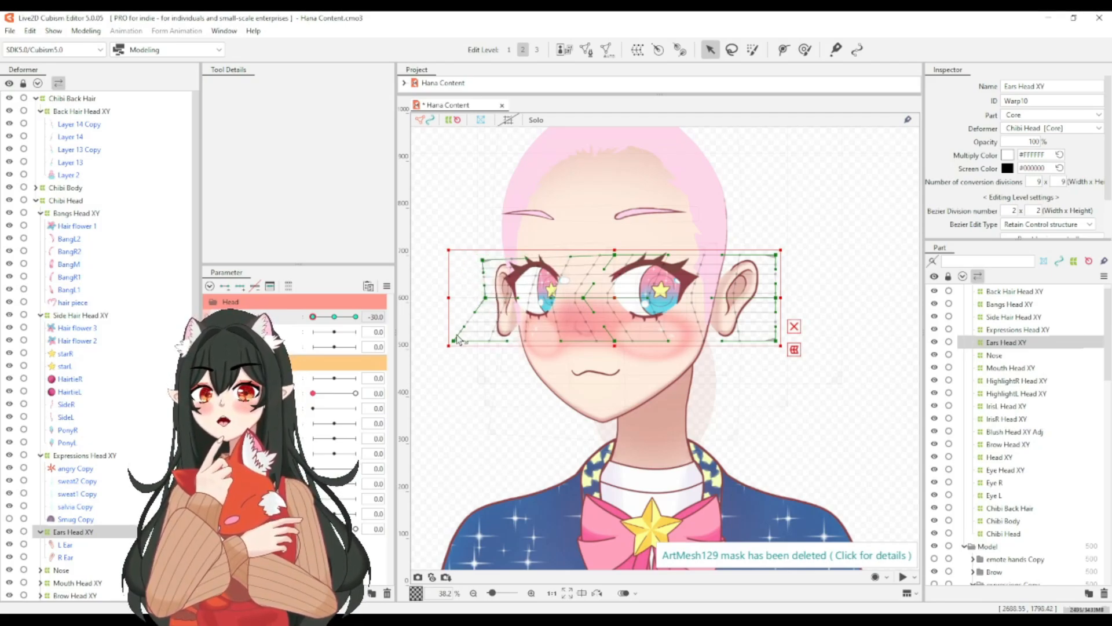
pyautogui.moveTo(457, 342); pyautogui.dragTo(487, 340)
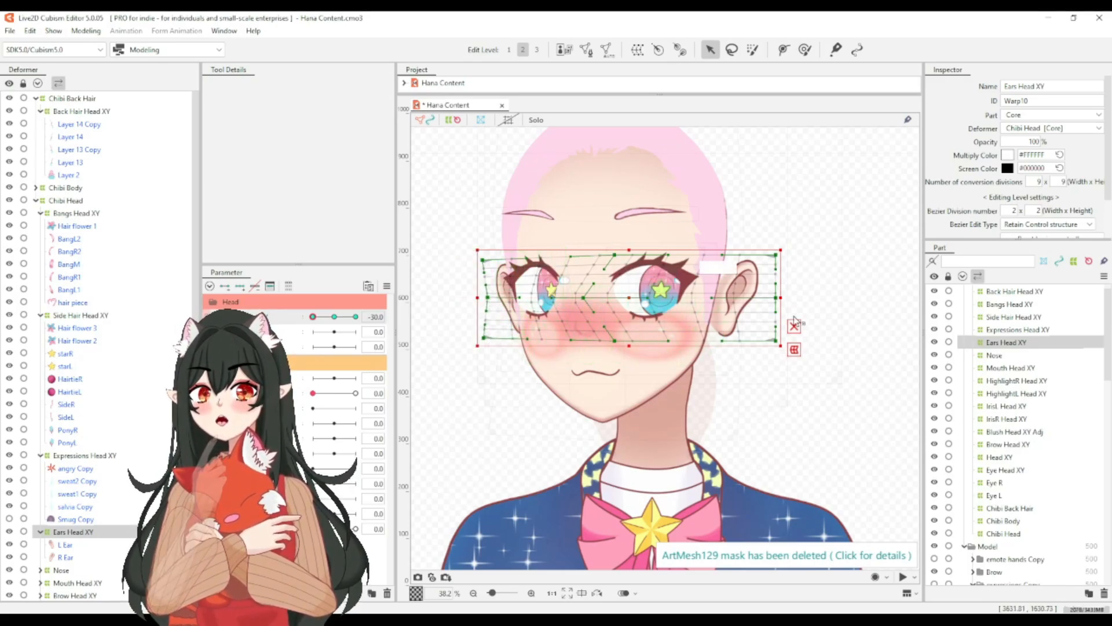
# Pull the right edge points of the Ears Head XY deformer slightly inward and check the ears along Angle X.
pyautogui.moveTo(776, 298)
pyautogui.mouseDown()
pyautogui.moveTo(755, 299)
pyautogui.moveTo(764, 297)
pyautogui.mouseUp()
pyautogui.moveTo(774, 342); pyautogui.dragTo(756, 341)
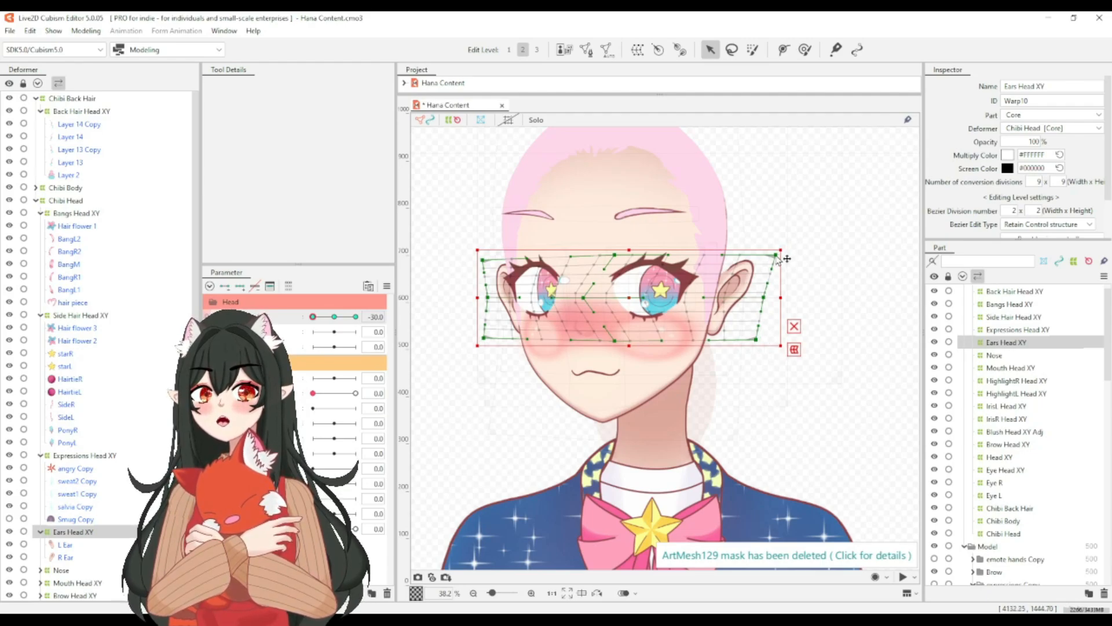
pyautogui.moveTo(779, 258); pyautogui.dragTo(763, 261)
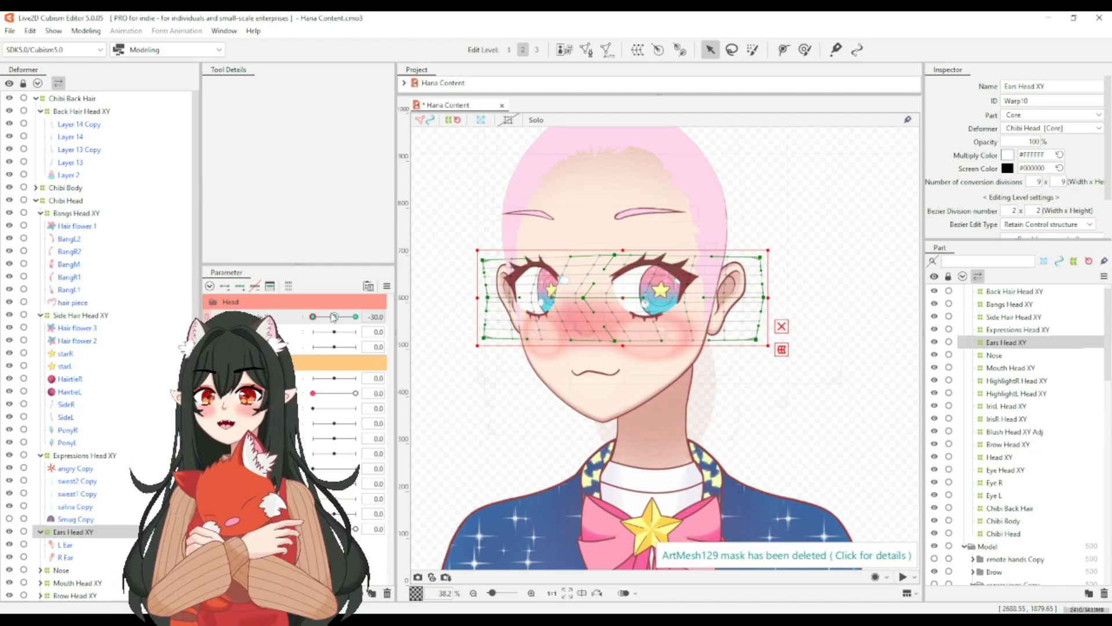
pyautogui.moveTo(333, 320); pyautogui.dragTo(290, 330)
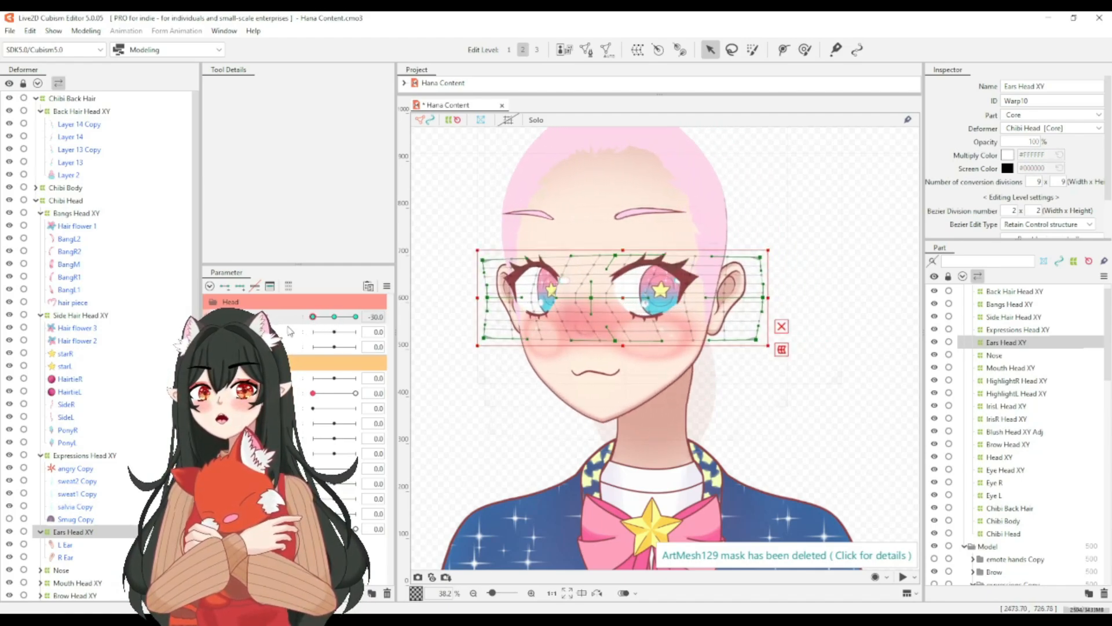
# Reflect the Ears Head XY motion to the opposite side of Angle X, check the turn, and return Angle X to 0.
pyautogui.click(387, 286)
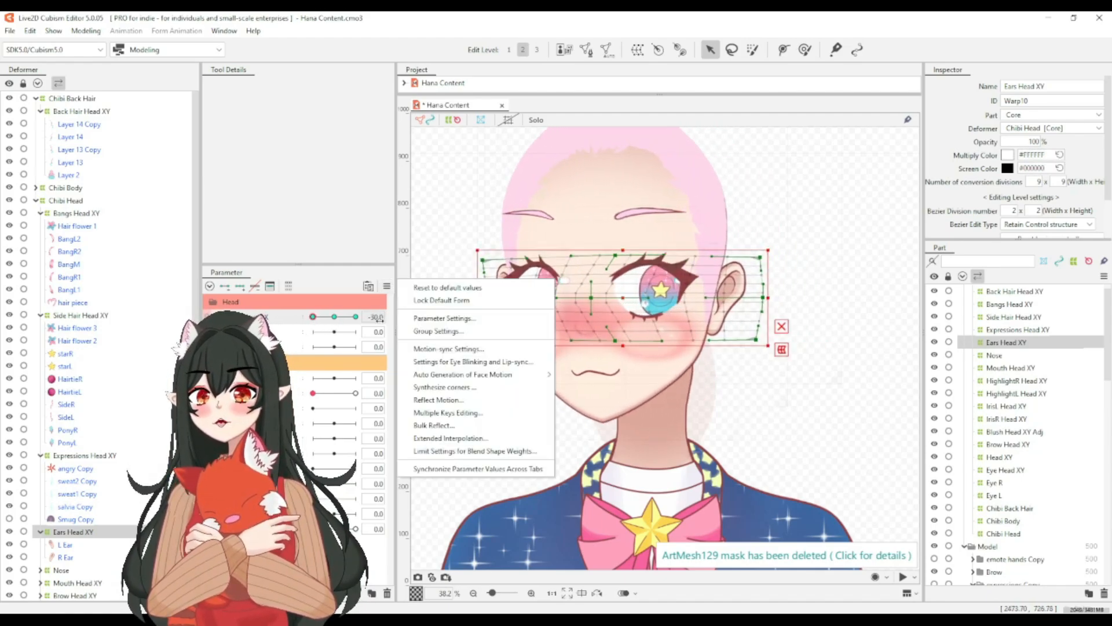
pyautogui.click(436, 399)
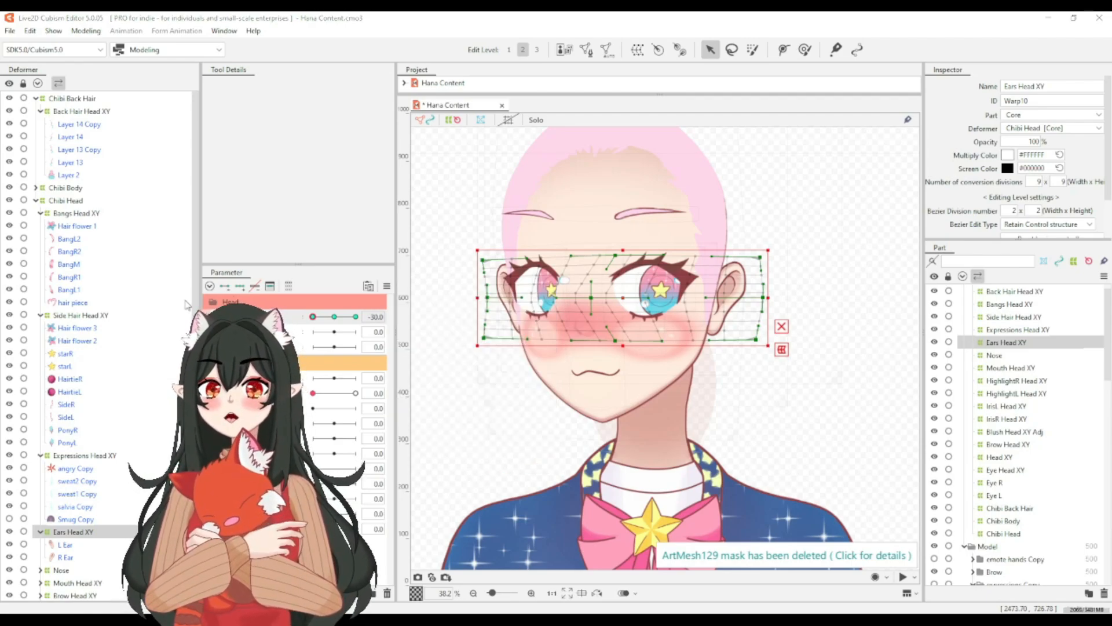
pyautogui.moveTo(334, 321); pyautogui.dragTo(370, 346)
pyautogui.click(337, 319)
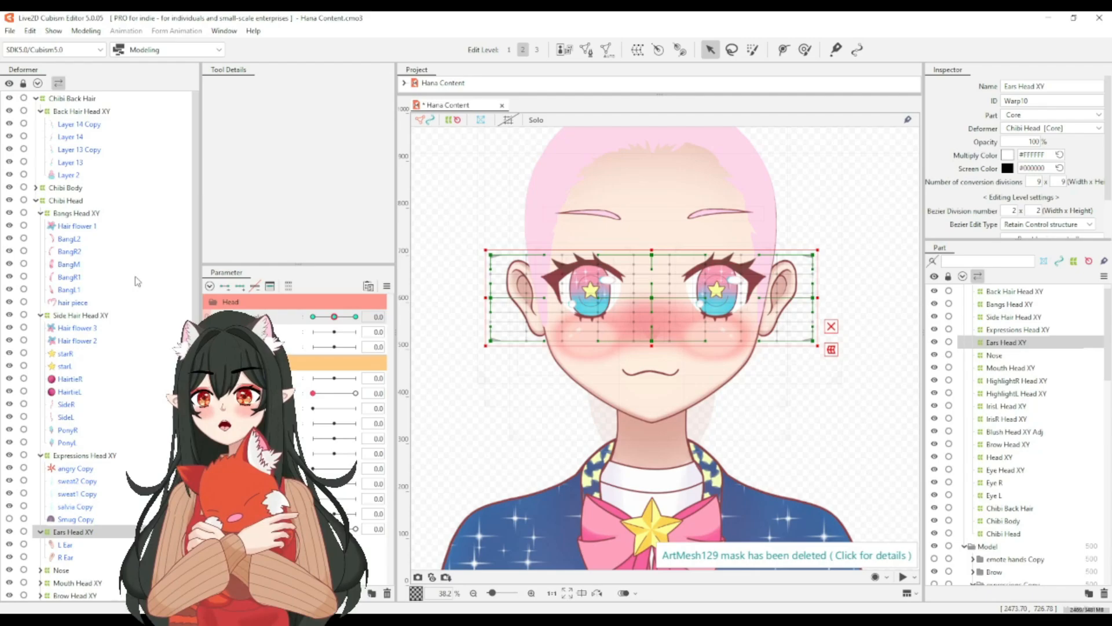
# Select the Expressions Head XY deformer and show the expressions Copy folder and the Smug Copy layer.
pyautogui.click(75, 457)
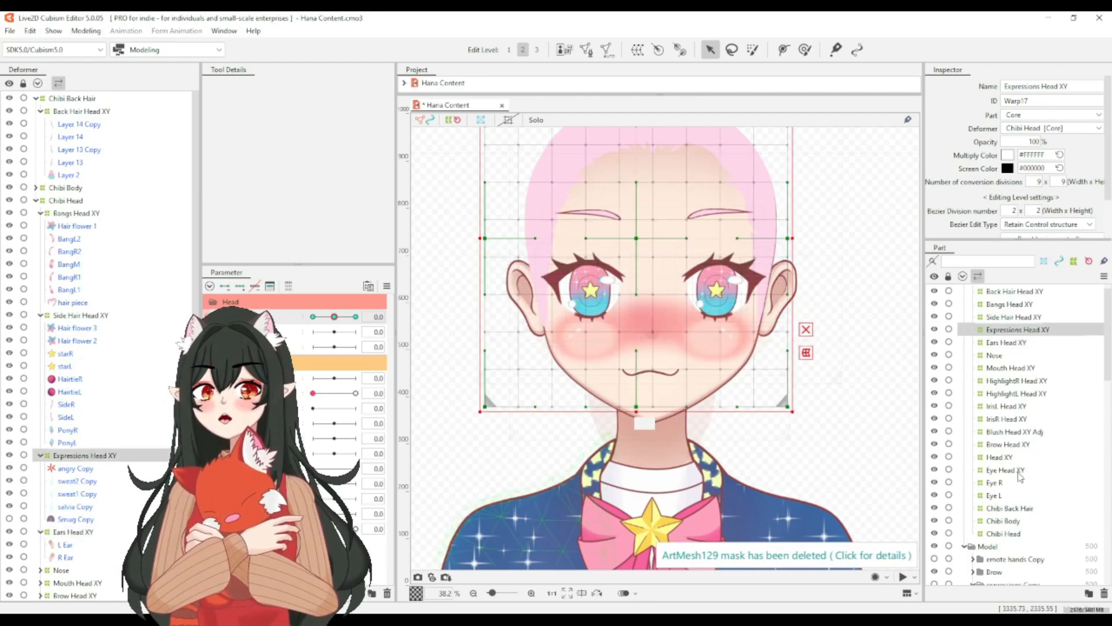
pyautogui.scroll(-6, 970, 516)
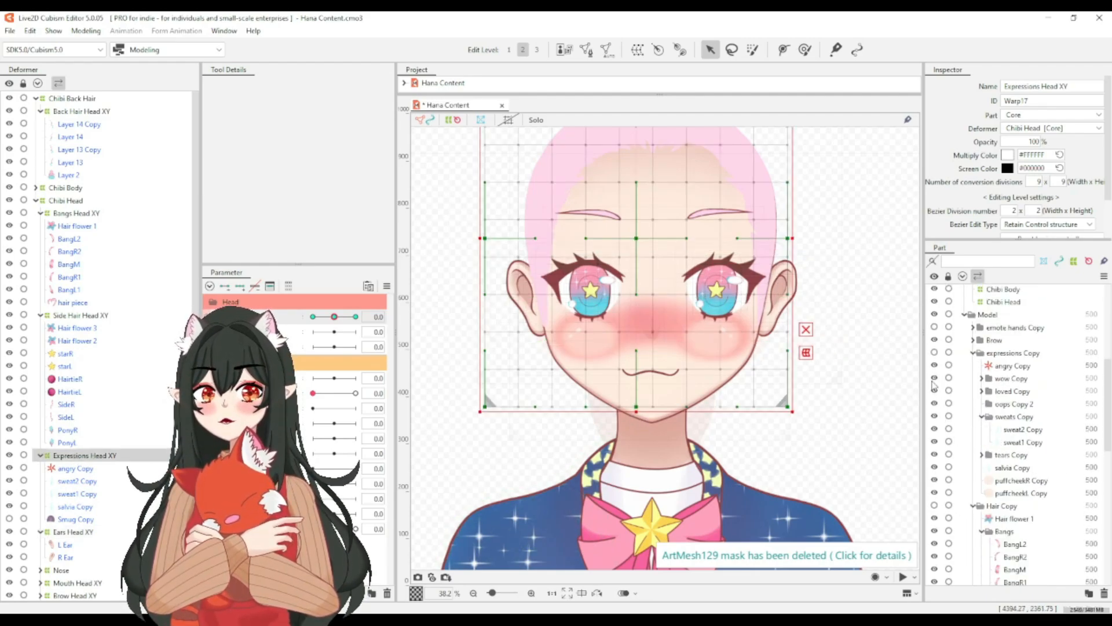
pyautogui.click(935, 352)
pyautogui.scroll(-6, 965, 539)
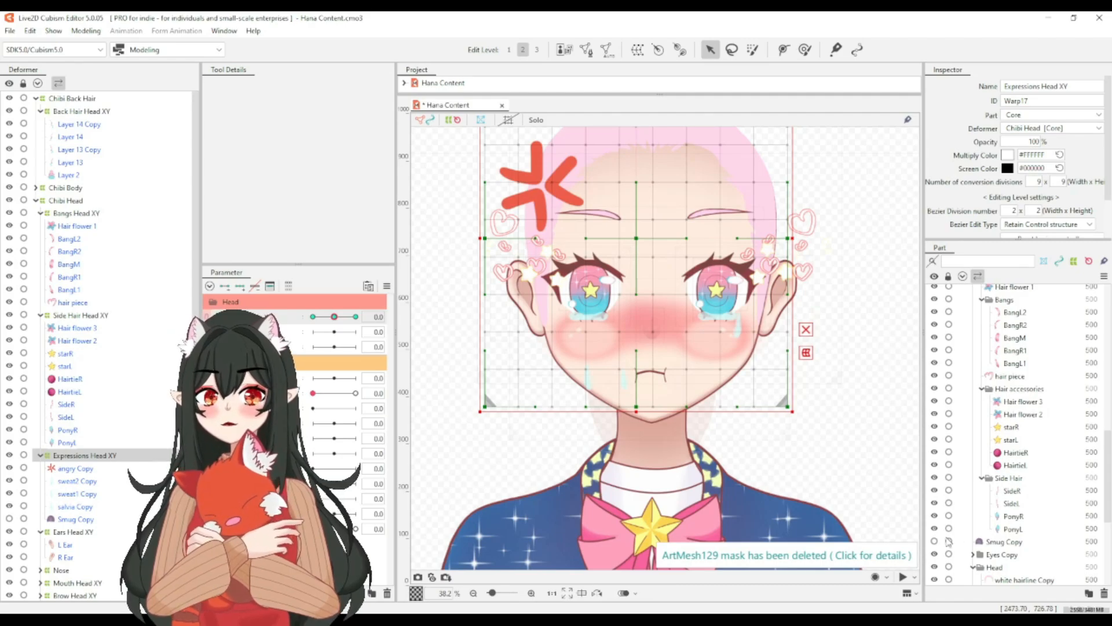
pyautogui.click(934, 541)
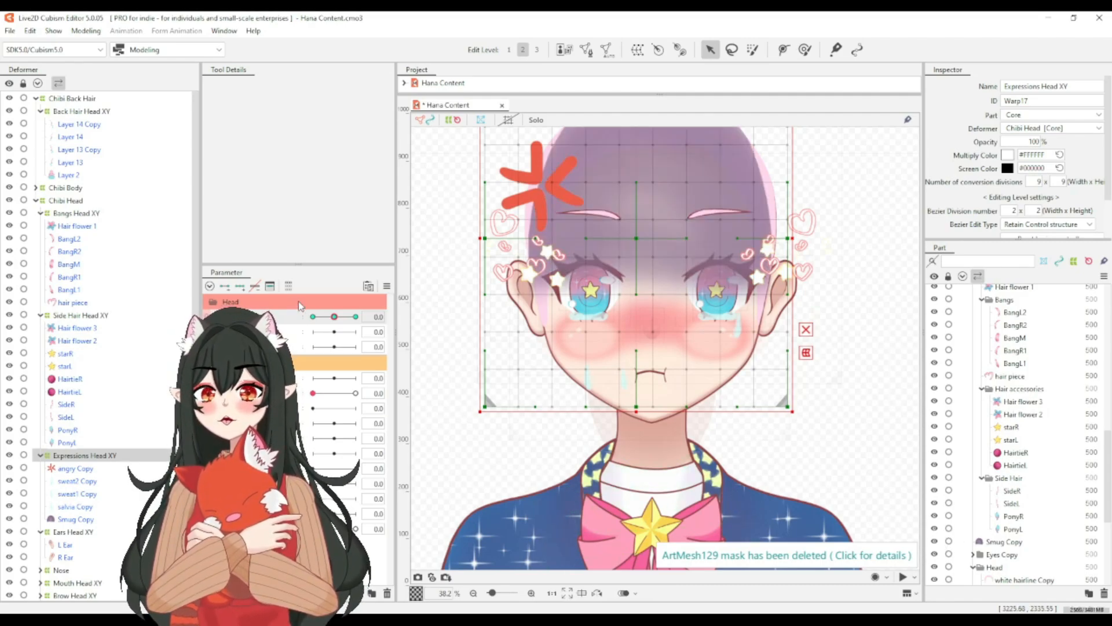
# At Angle X -30, shift the Expressions Head XY deformer left to follow the face, and move its centre point further left.
pyautogui.click(313, 316)
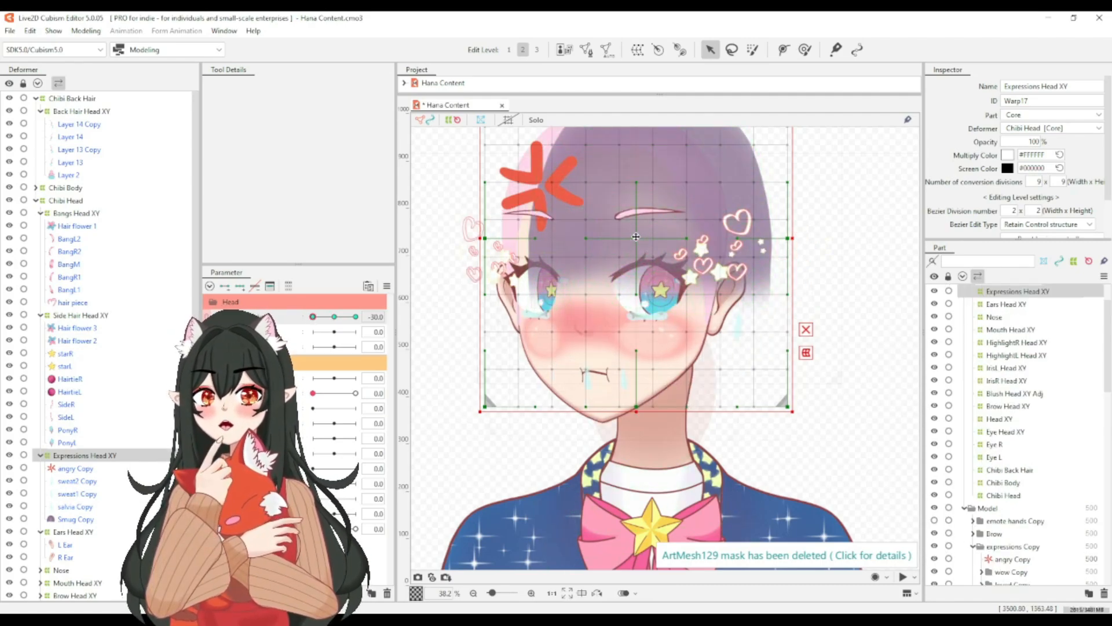
pyautogui.moveTo(636, 241); pyautogui.dragTo(594, 242)
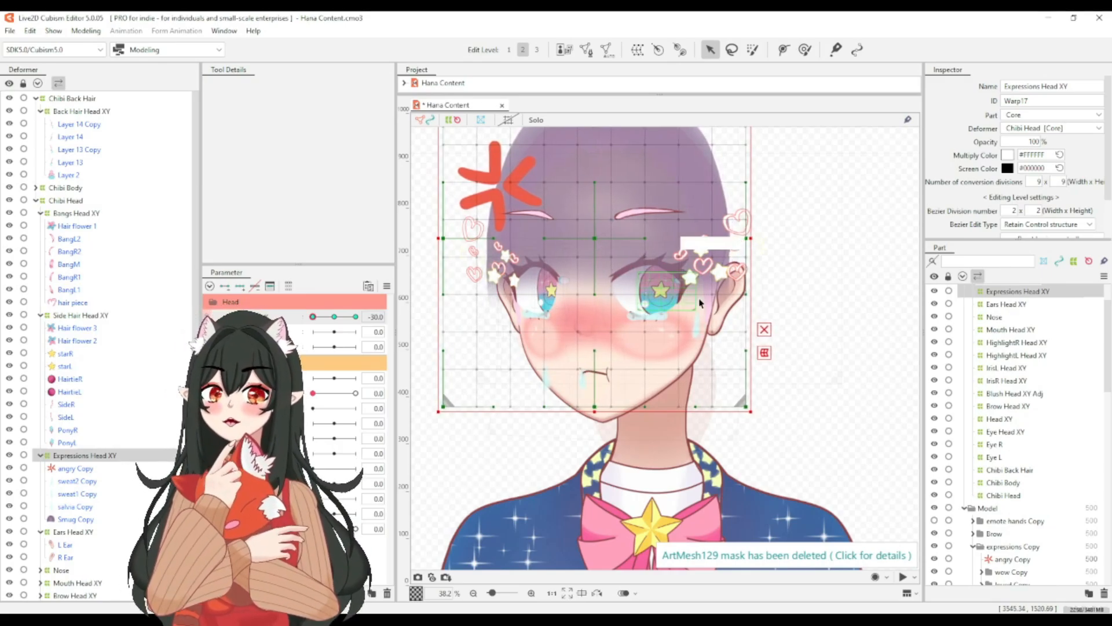
pyautogui.click(765, 329)
pyautogui.moveTo(596, 242); pyautogui.dragTo(576, 242)
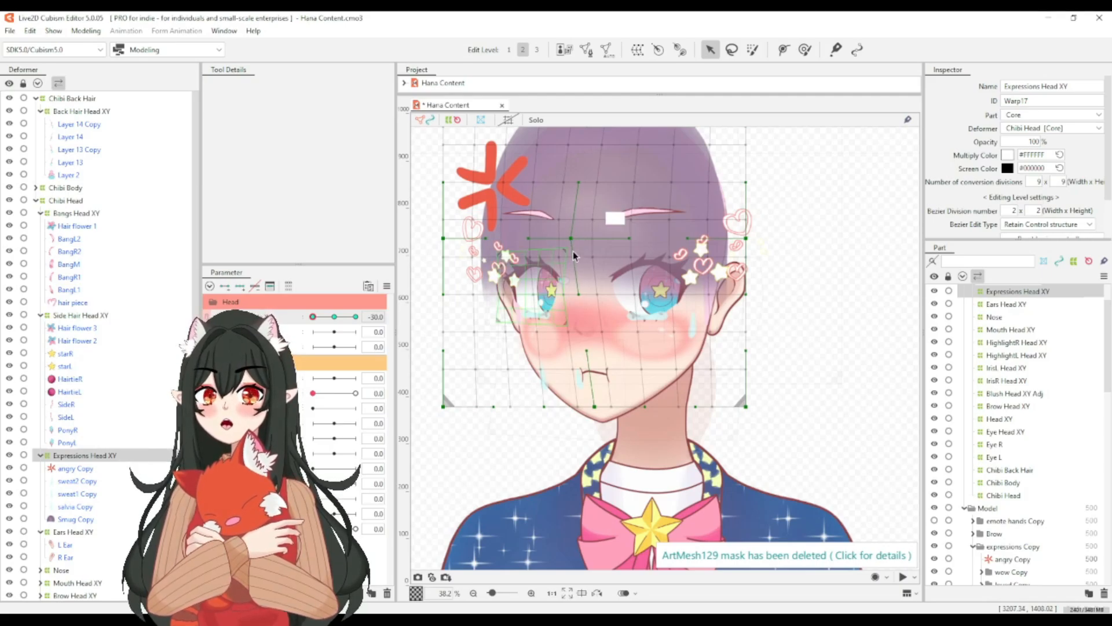
# Pull the left edge midpoint and lower-left corner of the Expressions Head XY deformer inward, and nudge its bottom centre point toward the chin.
pyautogui.scroll(-4, 570, 246)
pyautogui.scroll(2, 552, 240)
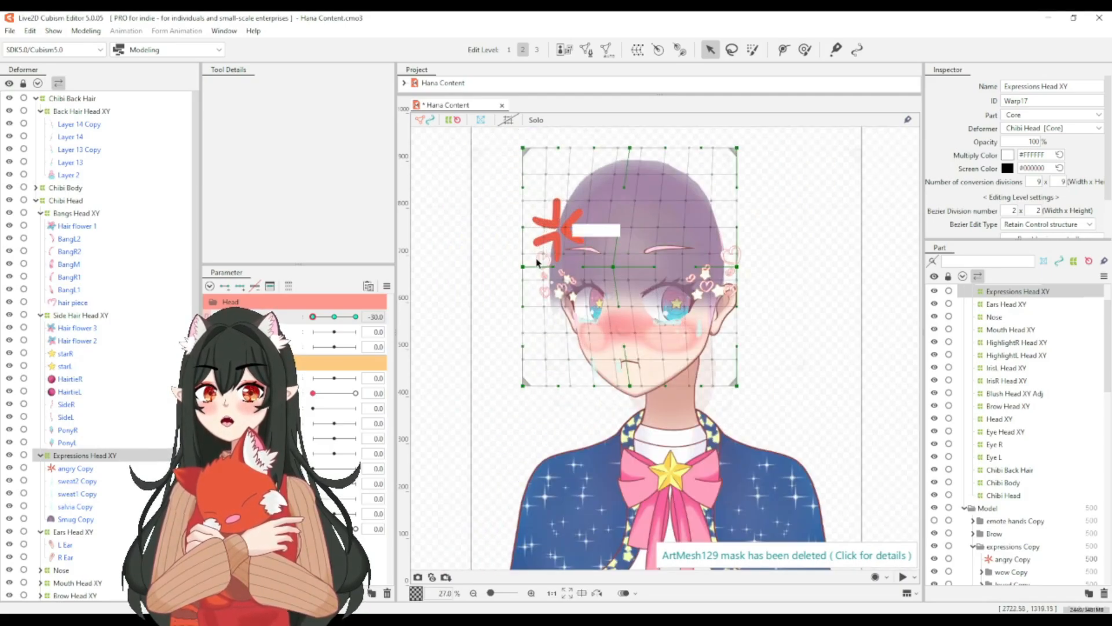
pyautogui.scroll(2, 536, 261)
pyautogui.moveTo(519, 274); pyautogui.dragTo(550, 276)
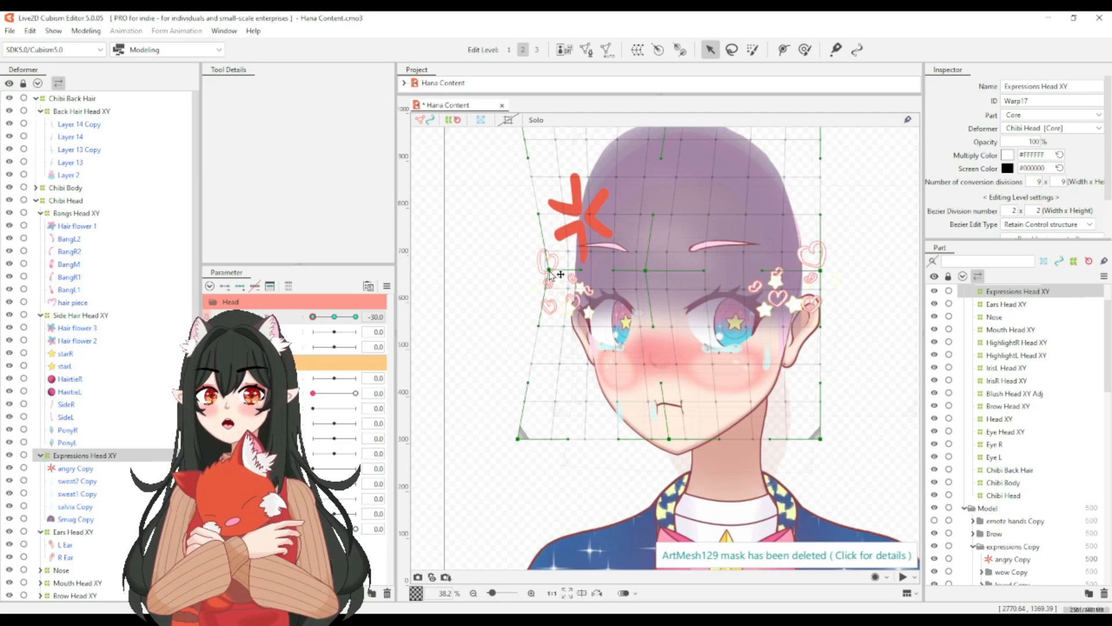
pyautogui.moveTo(517, 438); pyautogui.dragTo(541, 431)
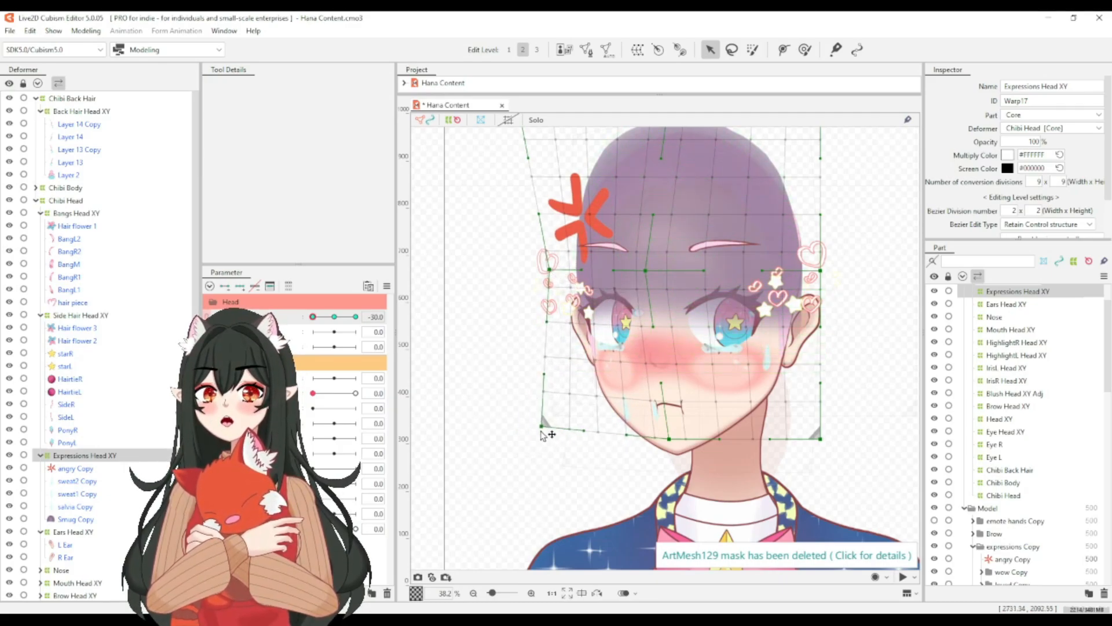
pyautogui.moveTo(675, 442); pyautogui.dragTo(679, 443)
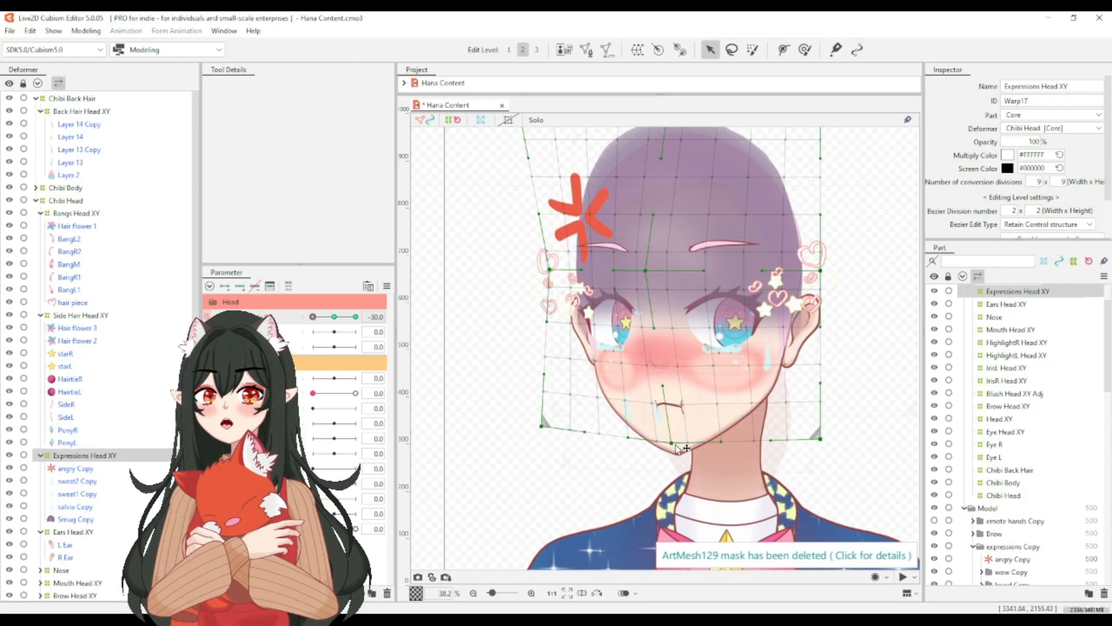
# Pull the upper-left corner of the Expressions Head XY deformer inward, its upper-right corner slightly outward and its lower-right corner slightly inward.
pyautogui.scroll(-3, 649, 355)
pyautogui.scroll(3, 640, 255)
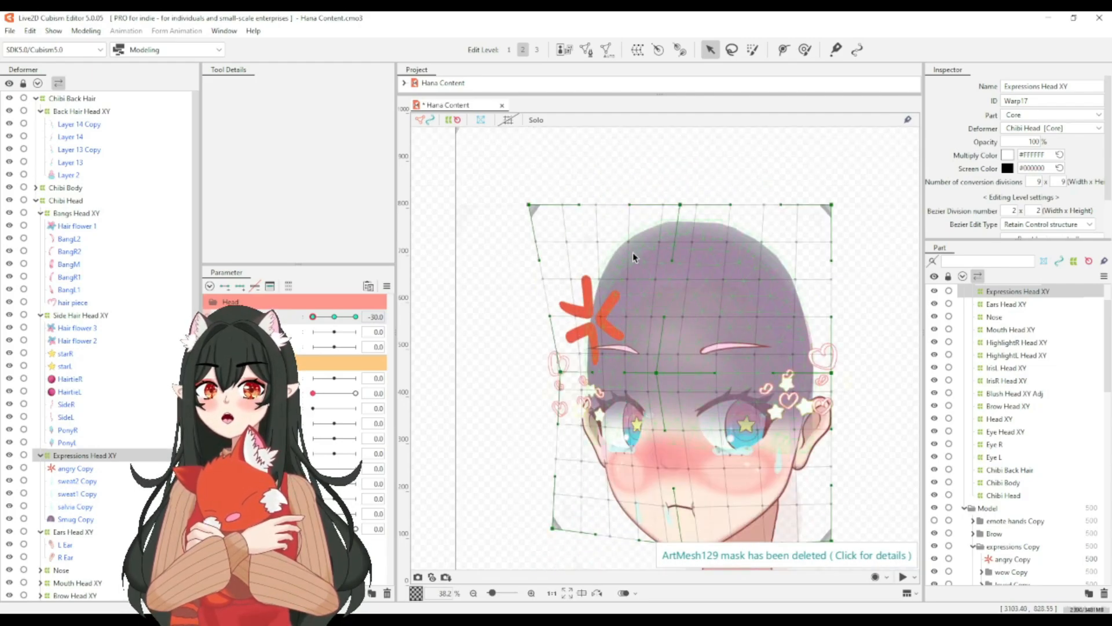
pyautogui.moveTo(538, 208); pyautogui.dragTo(559, 222)
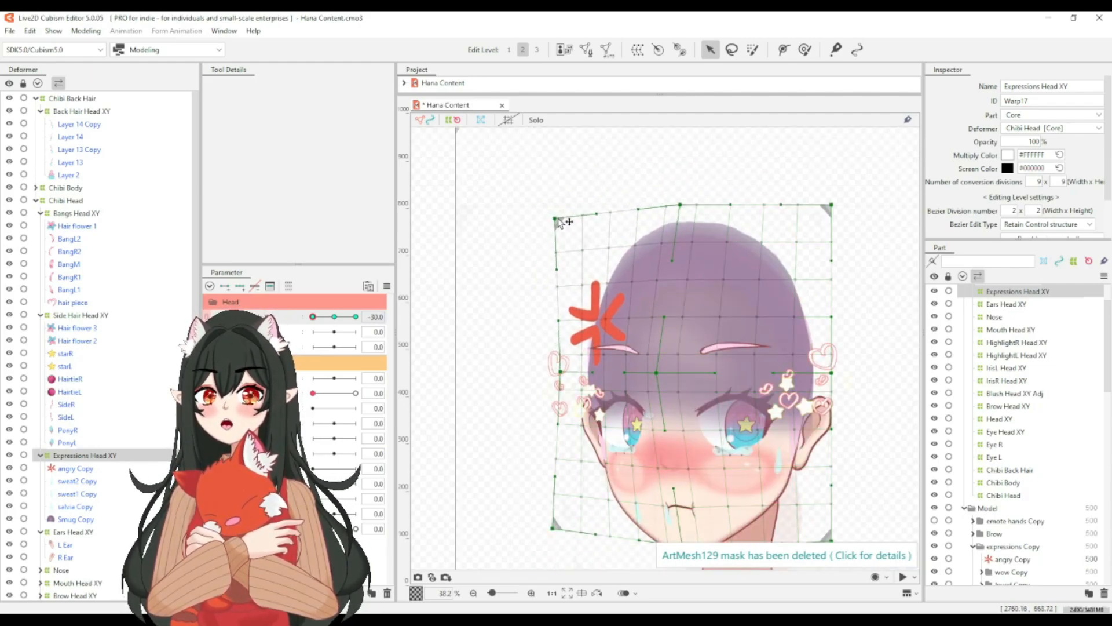
pyautogui.scroll(-5, 780, 361)
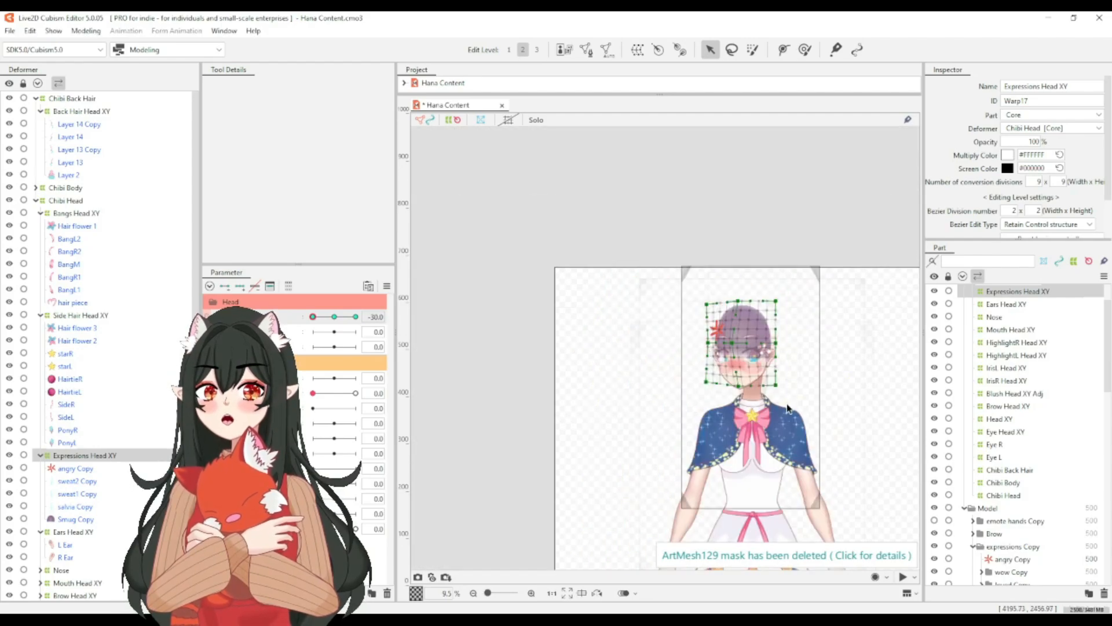
pyautogui.scroll(4, 783, 384)
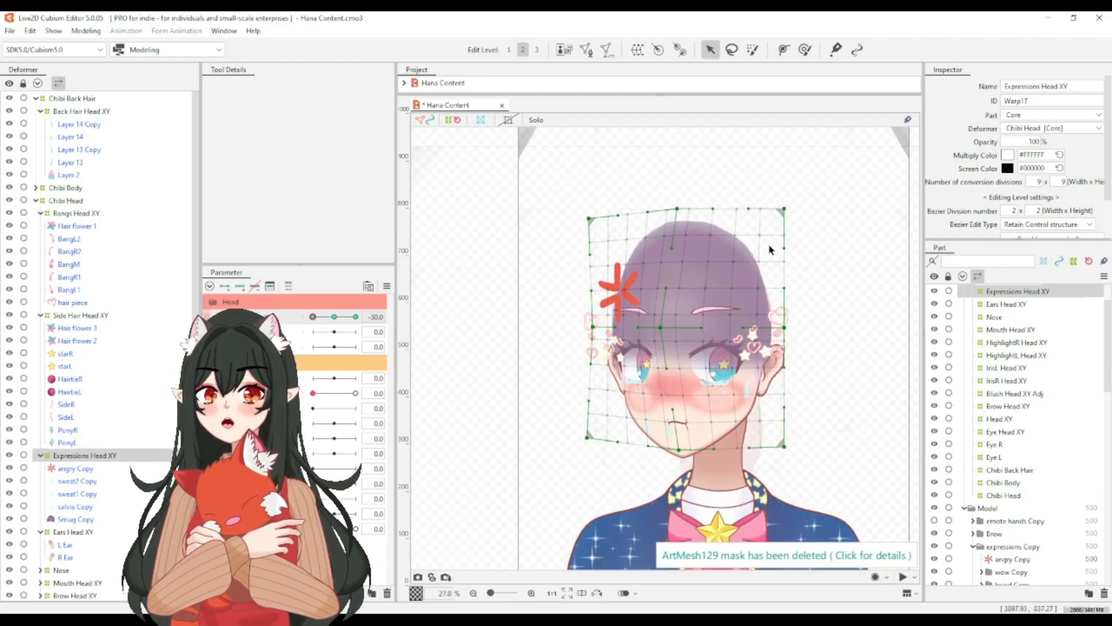
pyautogui.moveTo(784, 209); pyautogui.dragTo(790, 207)
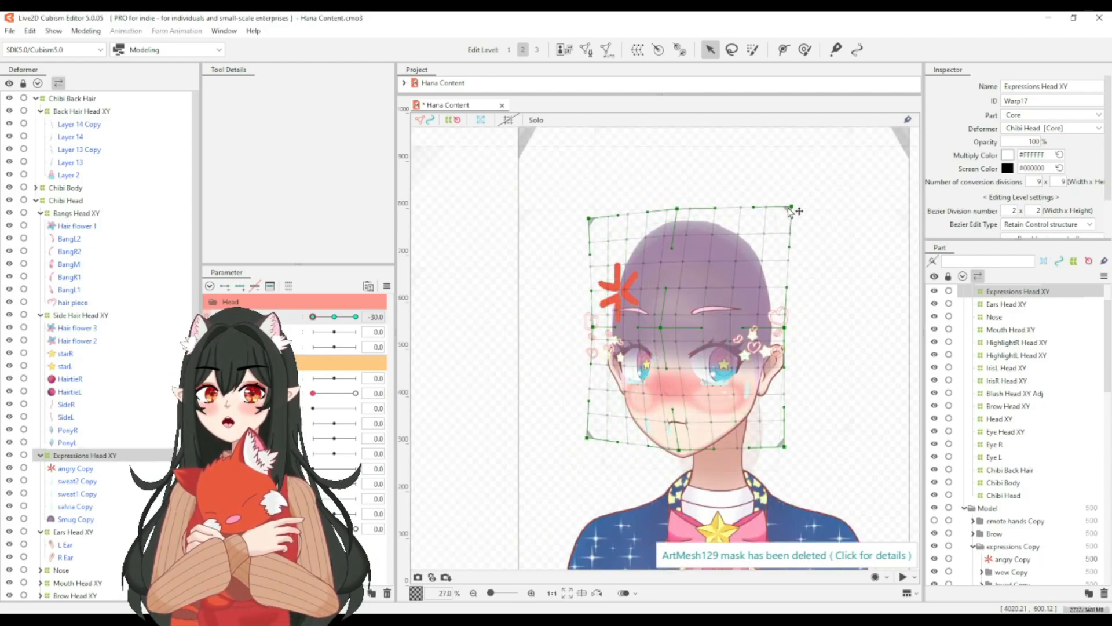
pyautogui.moveTo(783, 446); pyautogui.dragTo(777, 443)
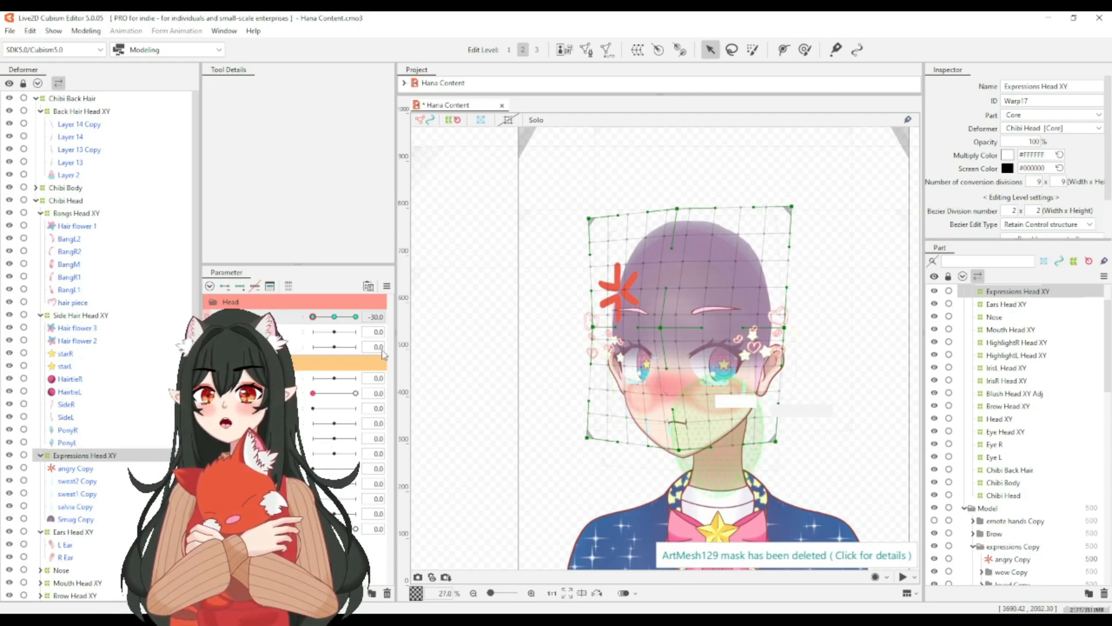
# Reflect the Expressions Head XY motion to the opposite side of Angle X and check the result along the parameter.
pyautogui.click(387, 286)
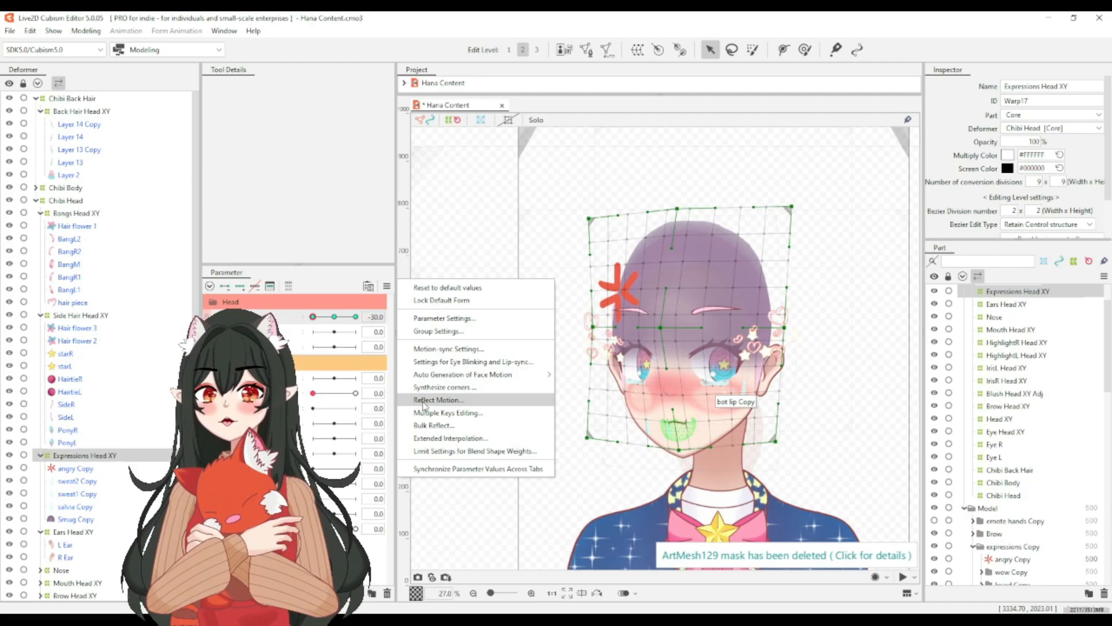
pyautogui.click(423, 402)
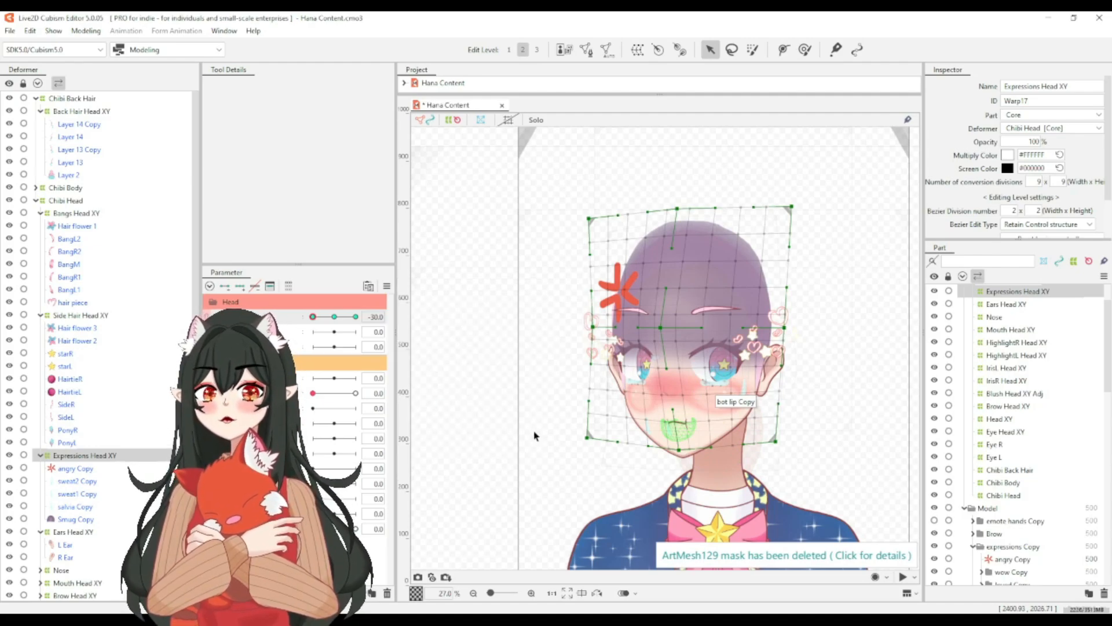
pyautogui.moveTo(334, 316); pyautogui.dragTo(421, 348)
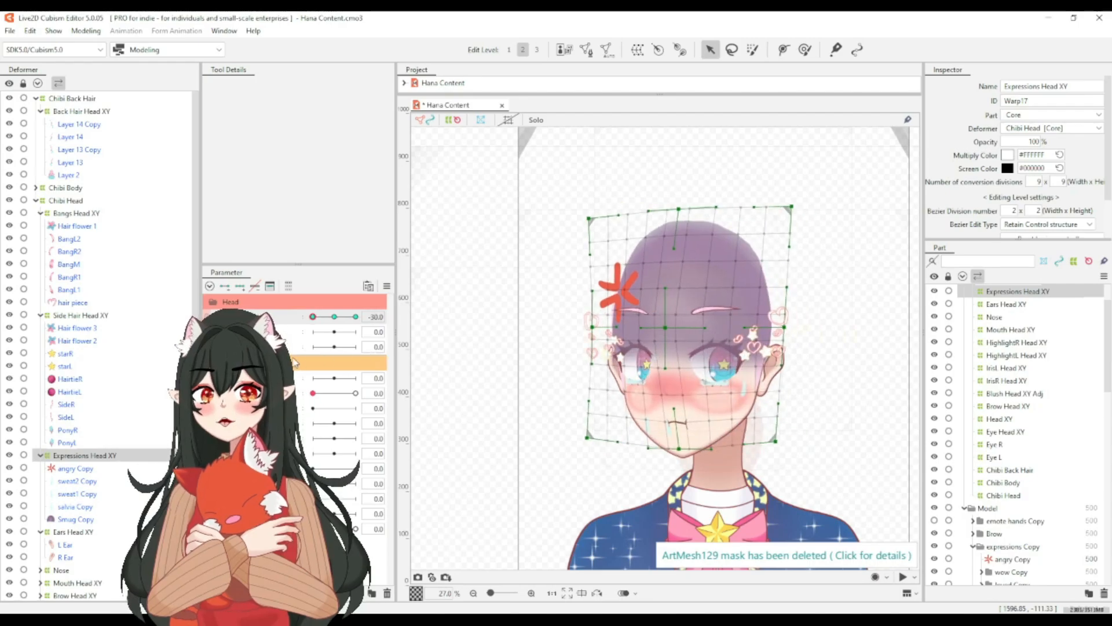
# At Angle X 30, move the centre point and right edge midpoint of the Expressions Head XY deformer further right.
pyautogui.scroll(2, 749, 377)
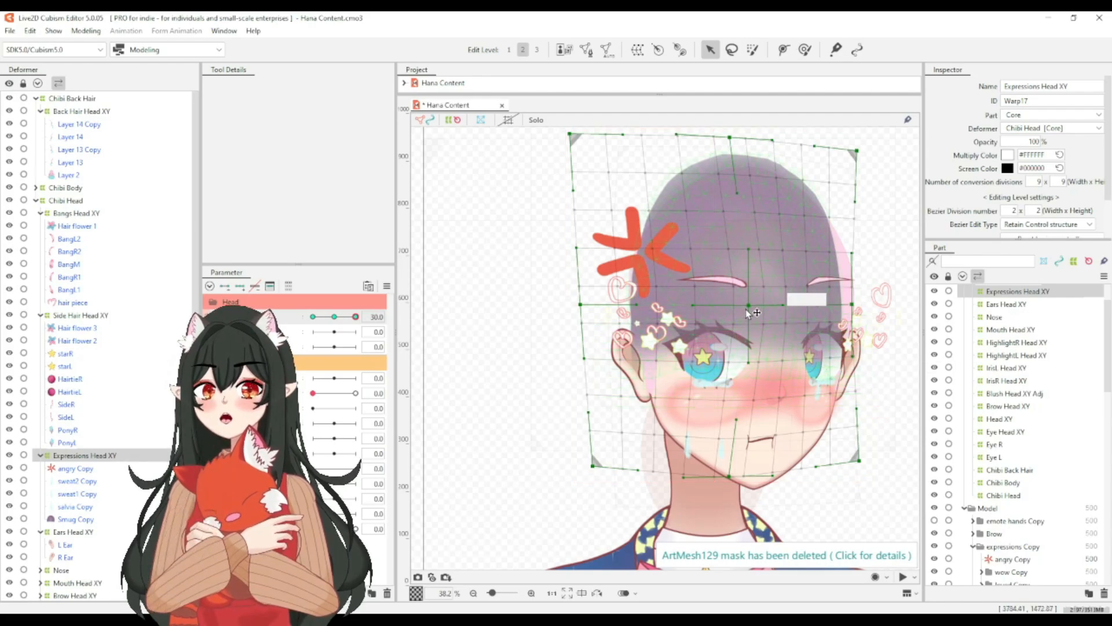
pyautogui.moveTo(747, 311); pyautogui.dragTo(765, 308)
pyautogui.moveTo(852, 305); pyautogui.dragTo(867, 309)
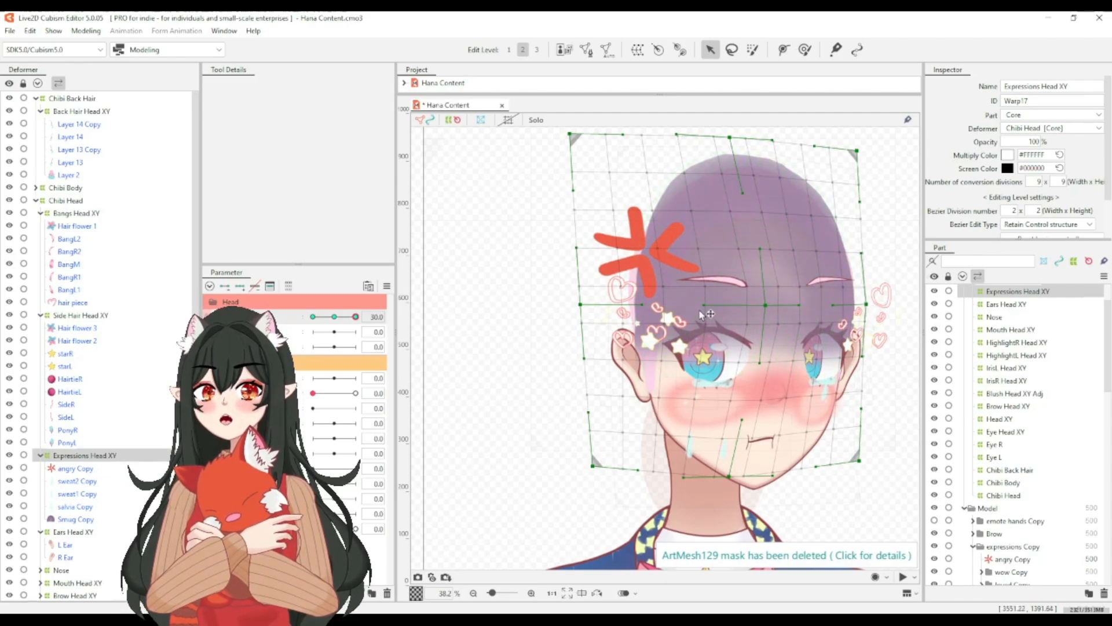
pyautogui.scroll(-3, 582, 309)
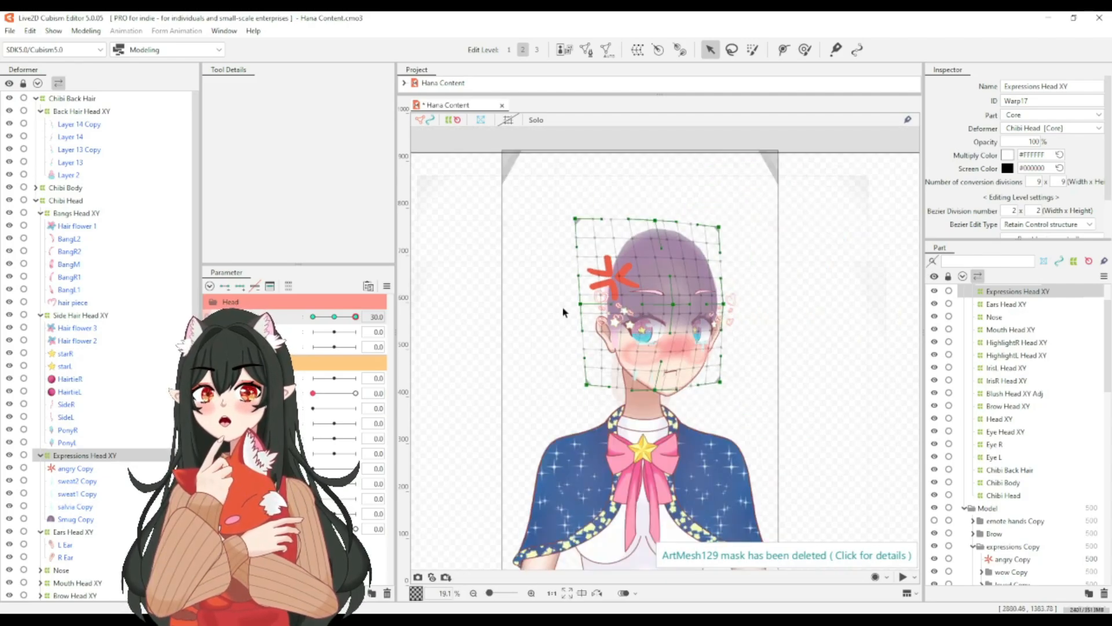
pyautogui.scroll(2, 559, 314)
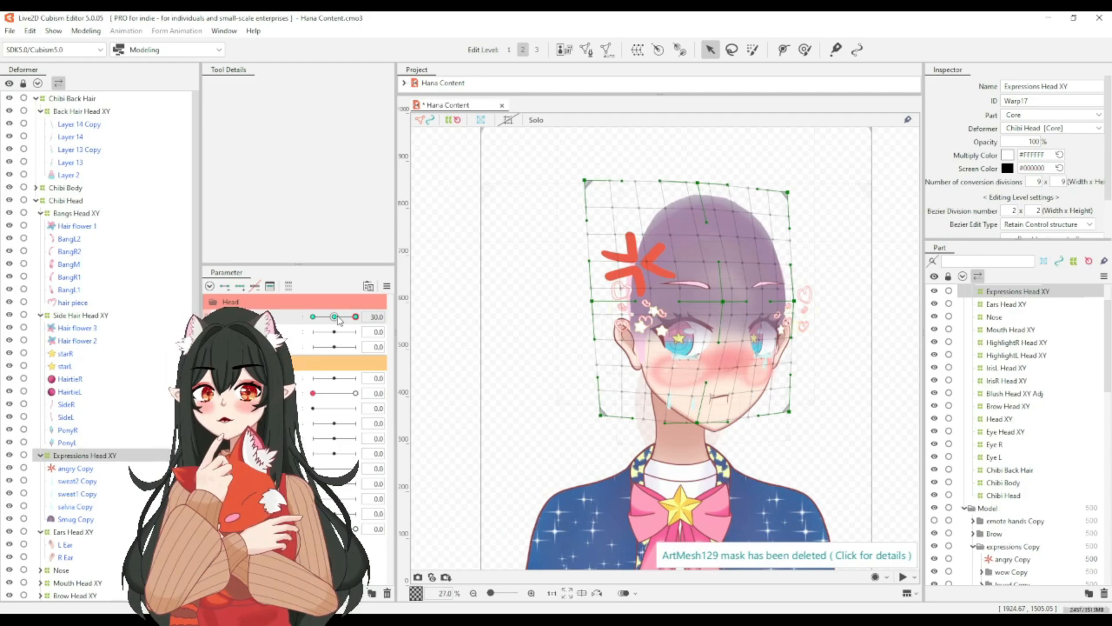
# Move the deformer's bottom centre point right under the chin, its lower-left corner outward and down, and its right edge handle slightly outward.
pyautogui.scroll(2, 701, 434)
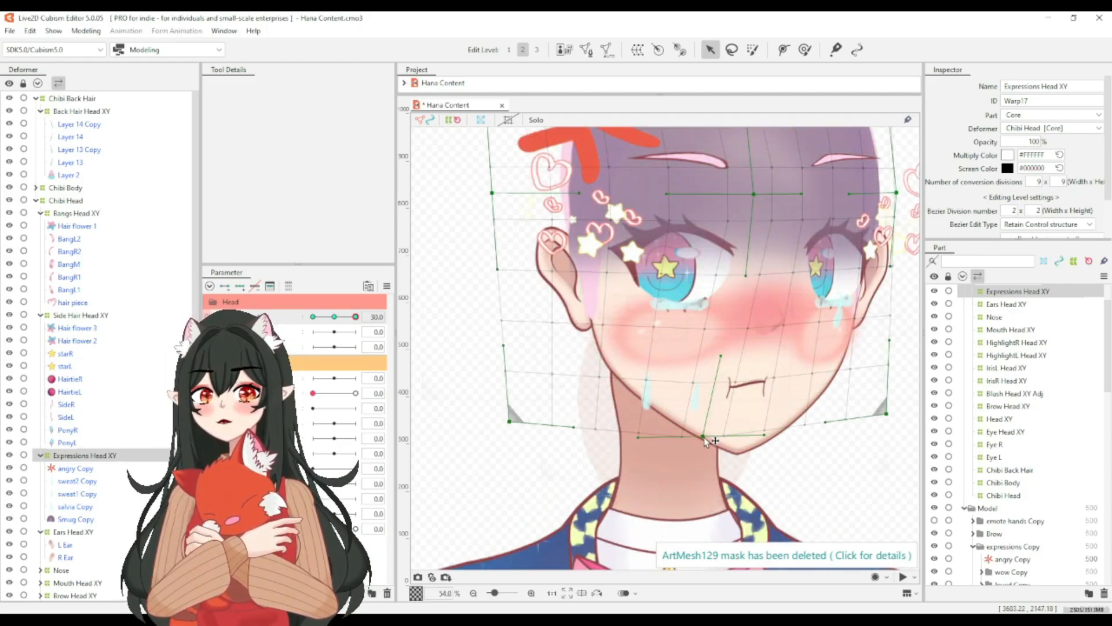
pyautogui.moveTo(705, 442); pyautogui.dragTo(751, 438)
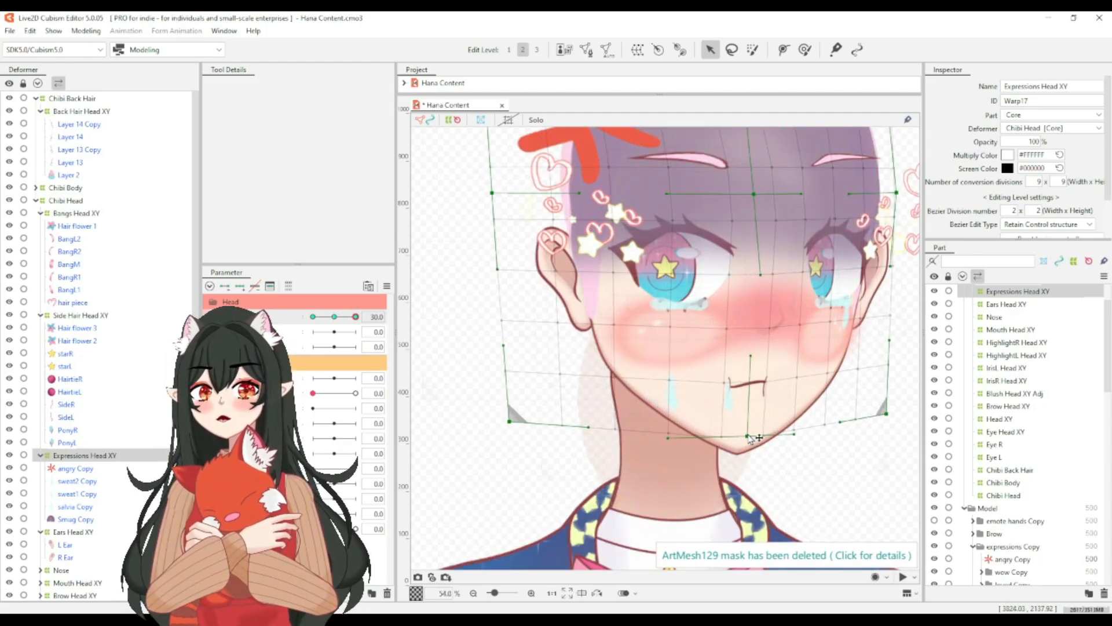
pyautogui.moveTo(510, 421); pyautogui.dragTo(485, 443)
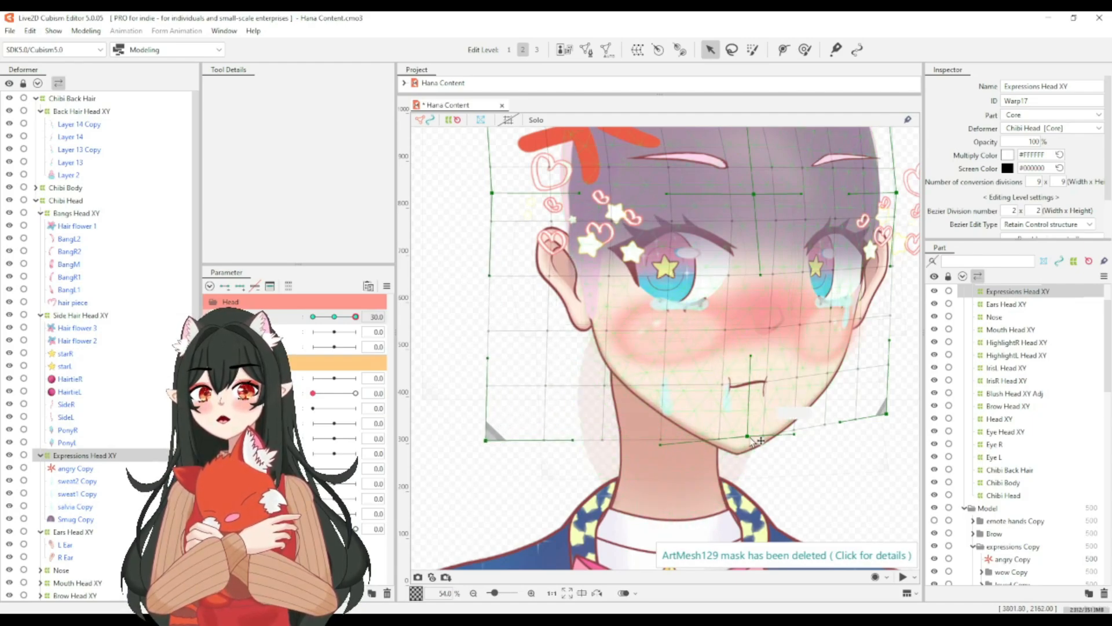
pyautogui.moveTo(749, 438); pyautogui.dragTo(753, 438)
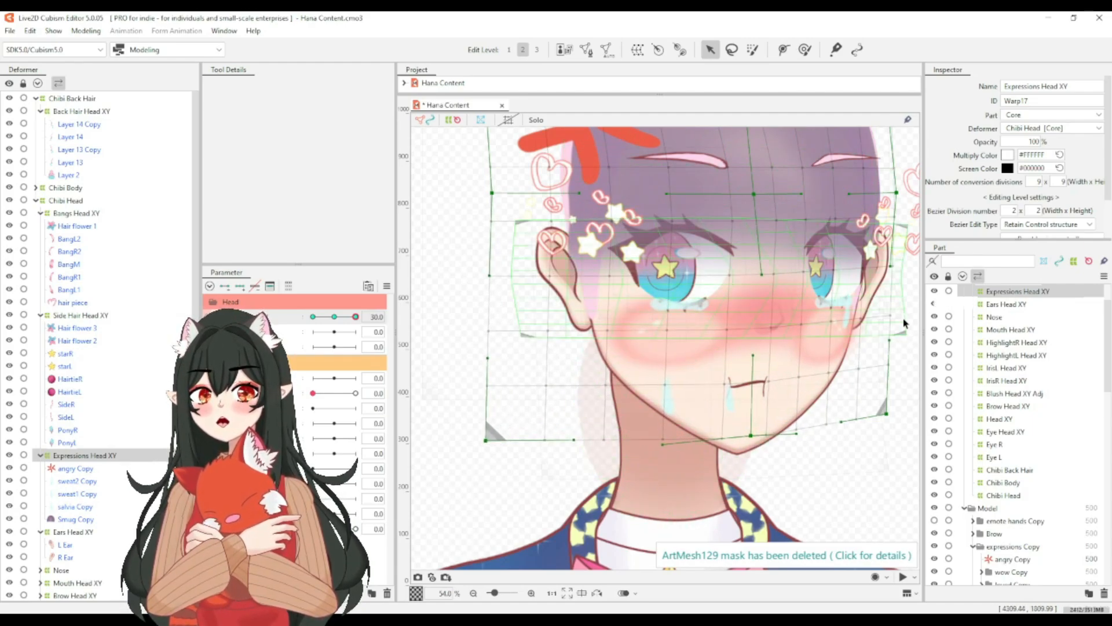
pyautogui.moveTo(897, 269); pyautogui.dragTo(906, 269)
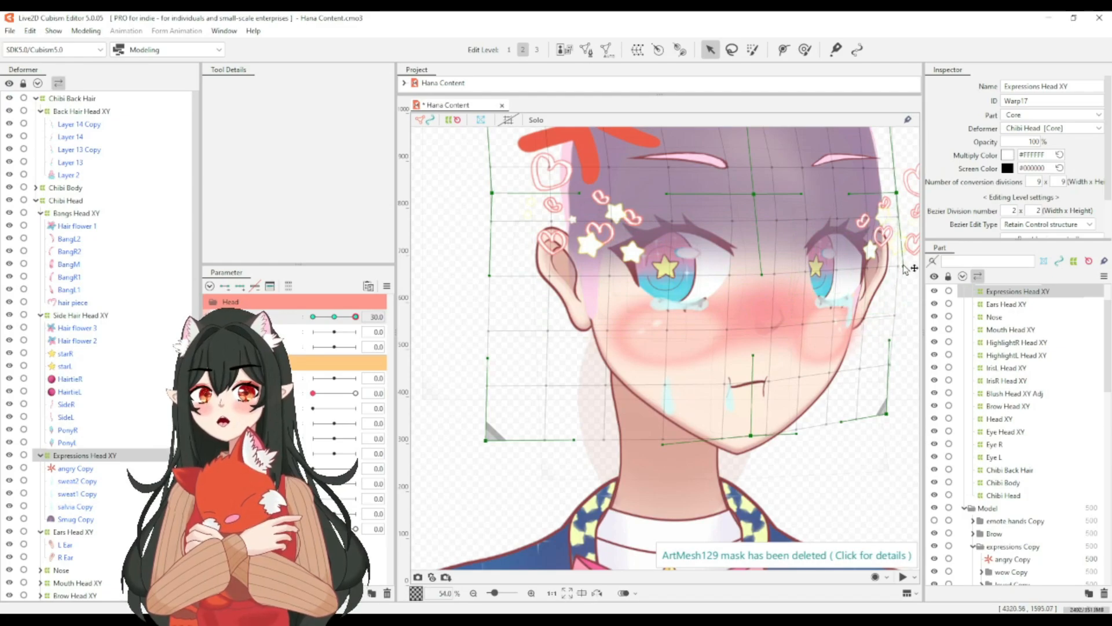
pyautogui.scroll(-5, 869, 292)
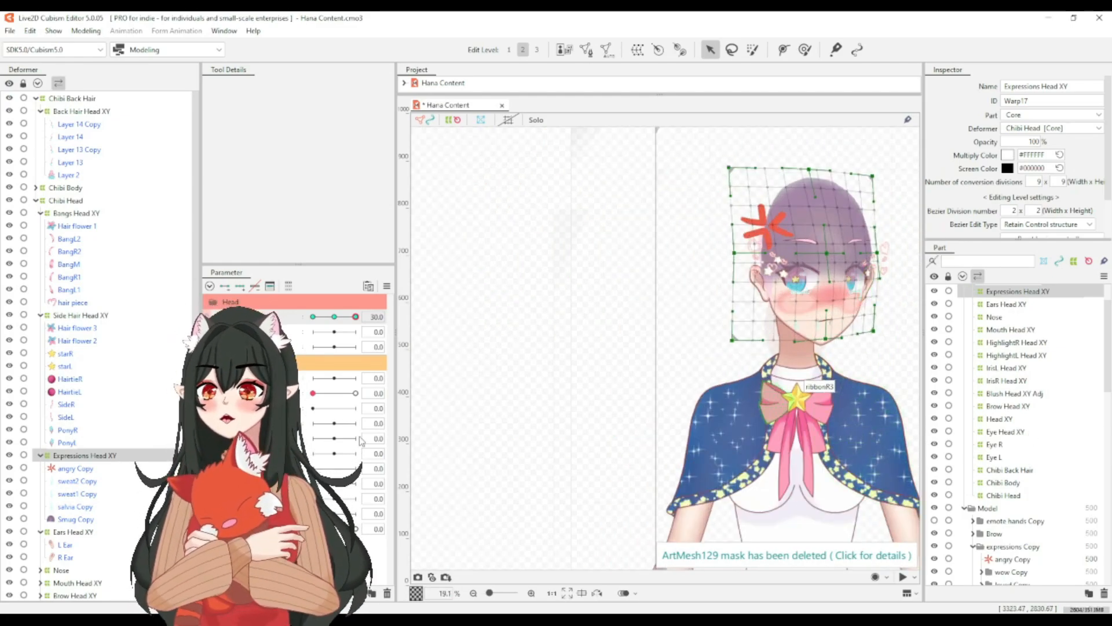
# Hide the Smug Copy expression part and show the Hair Copy part group.
pyautogui.scroll(-3, 1001, 529)
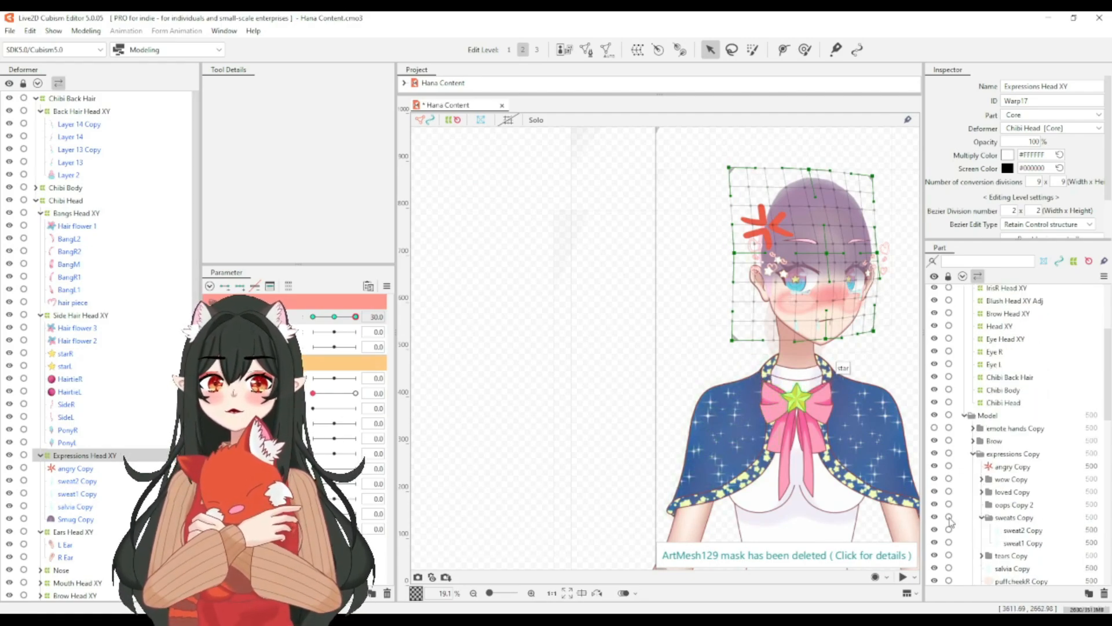
pyautogui.scroll(-12, 947, 521)
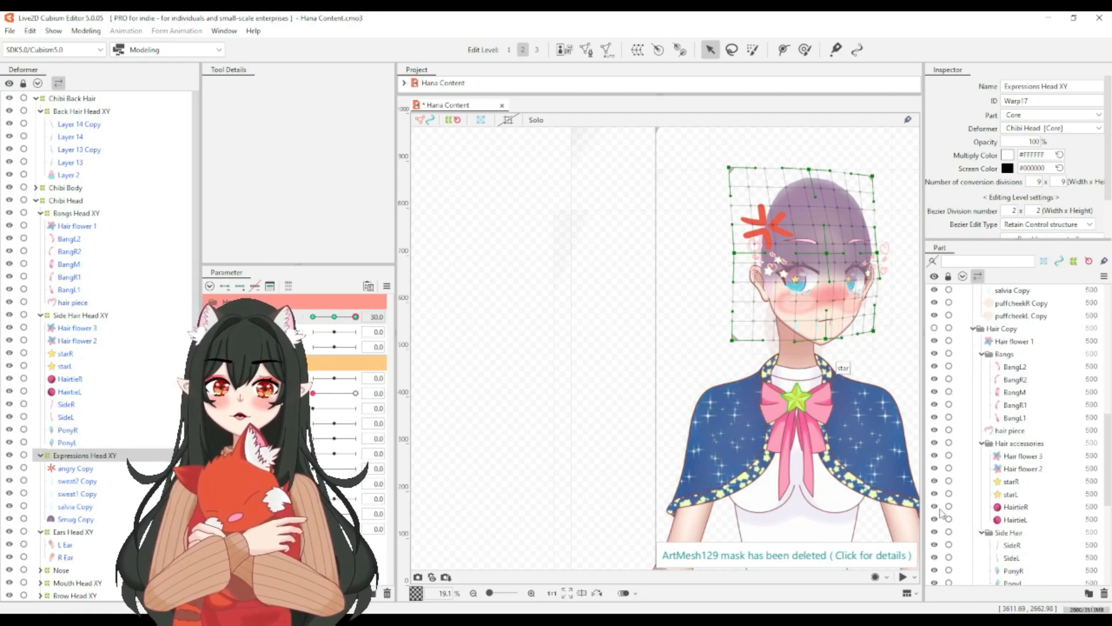
pyautogui.scroll(-2, 946, 554)
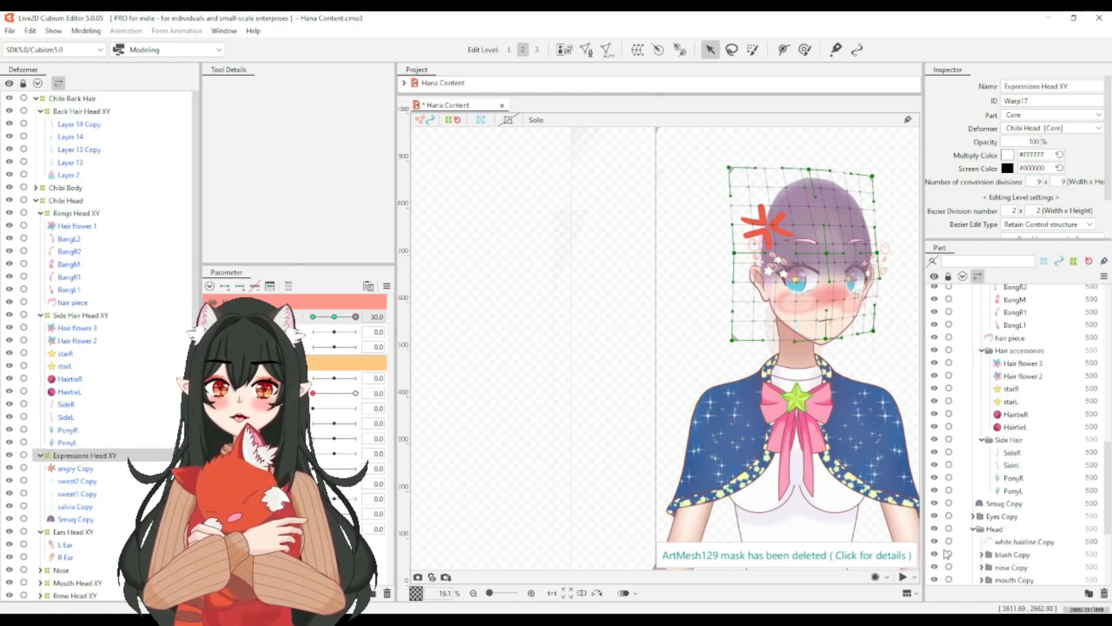
pyautogui.click(933, 503)
pyautogui.scroll(8, 948, 463)
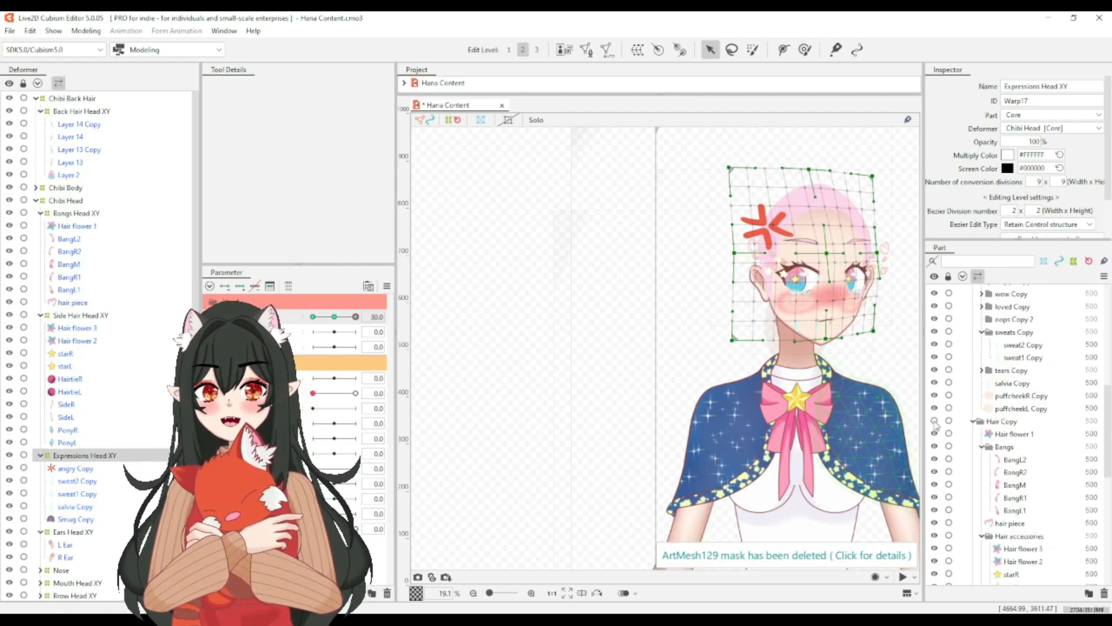
pyautogui.click(933, 421)
pyautogui.scroll(-6, 962, 484)
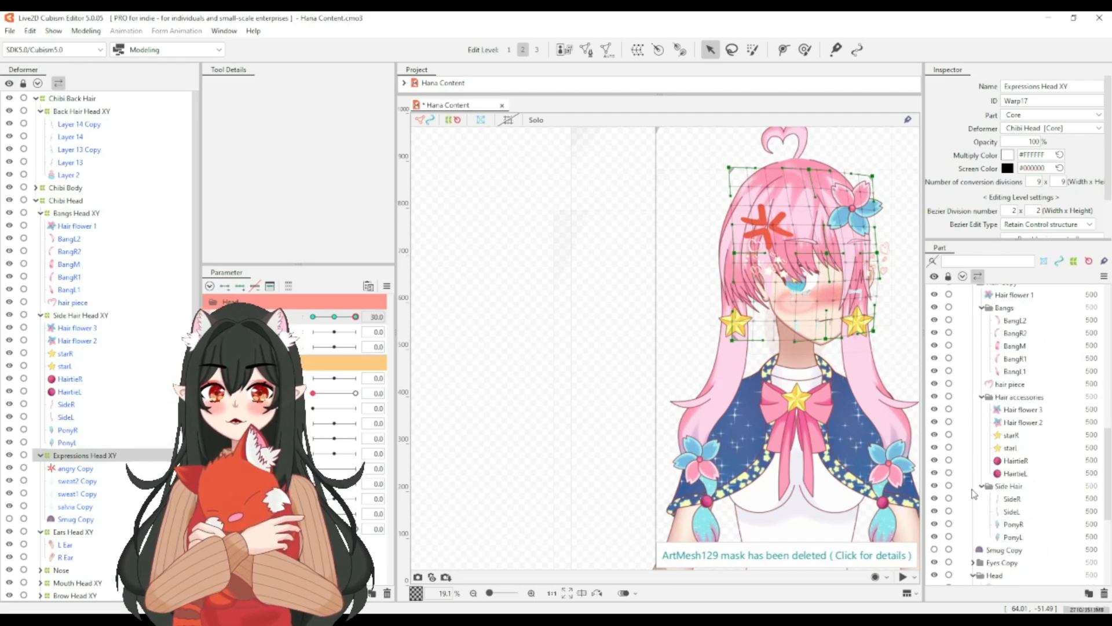
pyautogui.scroll(8, 946, 425)
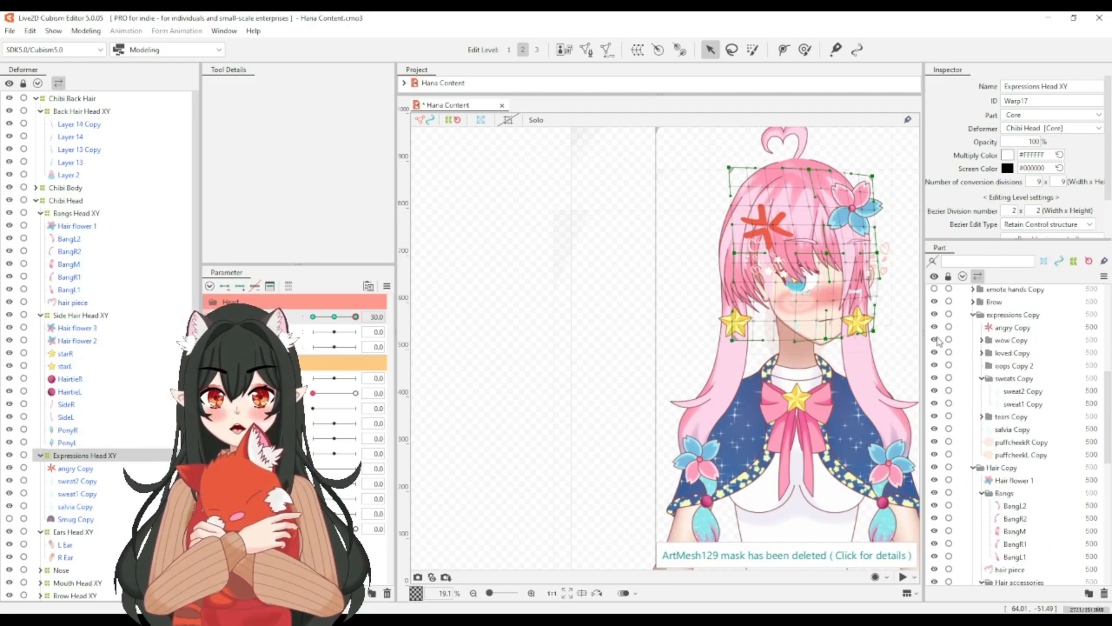
# Select the Side Hair Head XY and Bangs Head XY deformers and shift both left at Angle X -30.
pyautogui.click(333, 317)
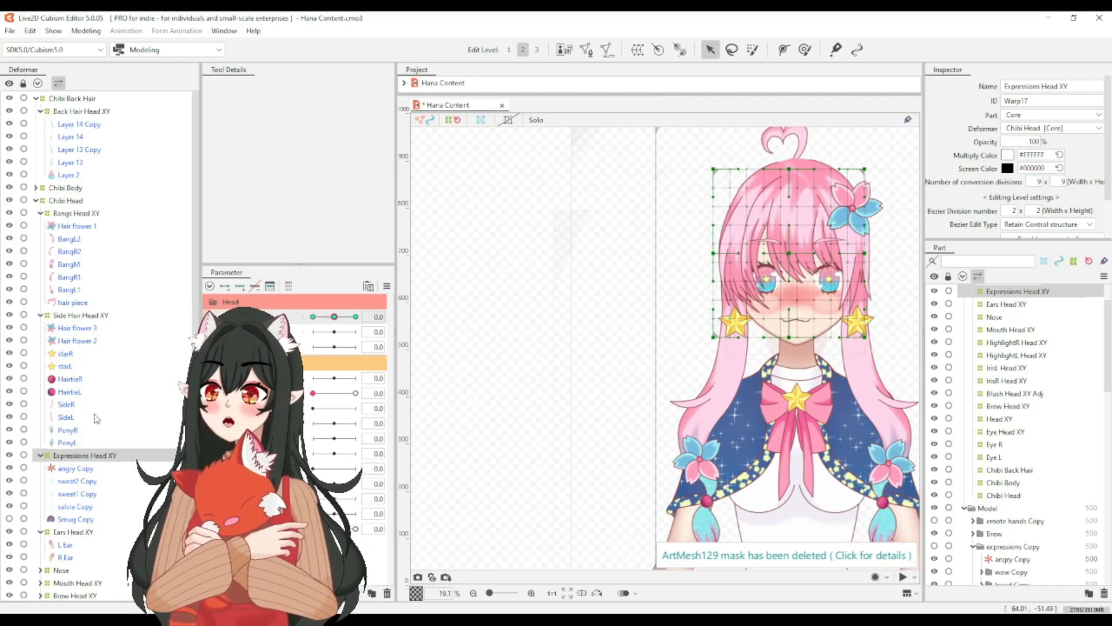
pyautogui.click(85, 315)
pyautogui.keyDown('ctrl'); pyautogui.click(70, 214); pyautogui.keyUp('ctrl')
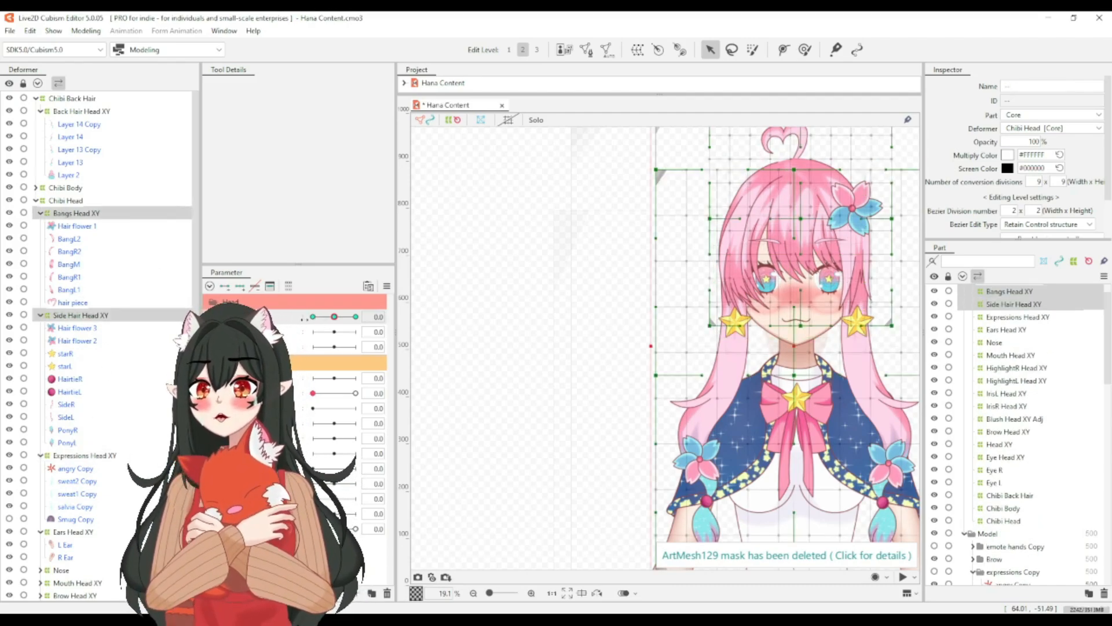
pyautogui.click(313, 317)
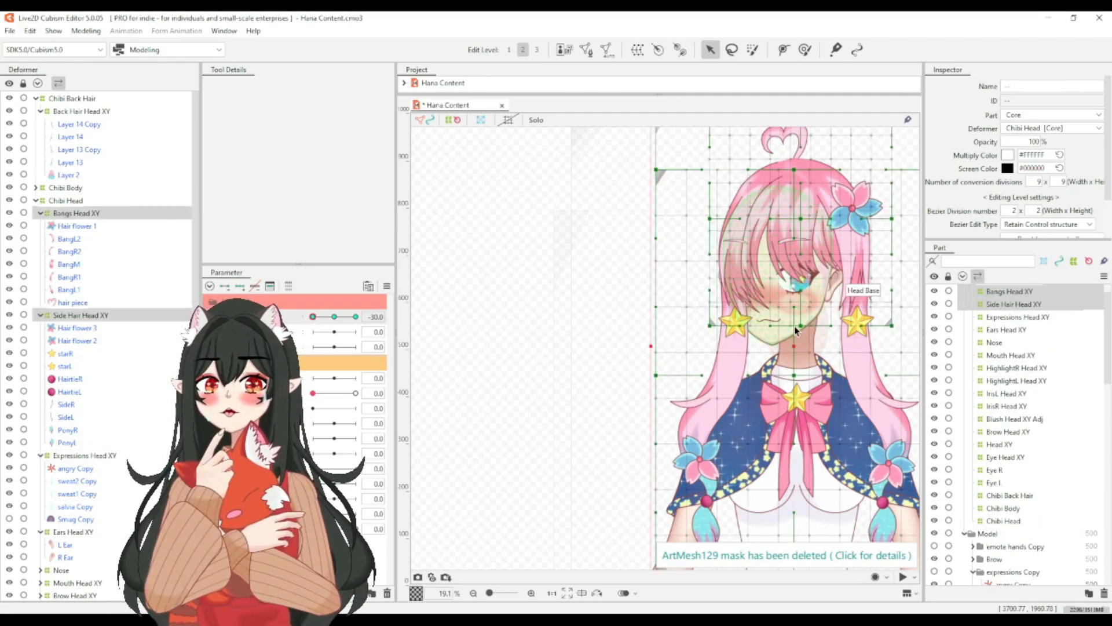
pyautogui.moveTo(797, 342); pyautogui.dragTo(777, 344)
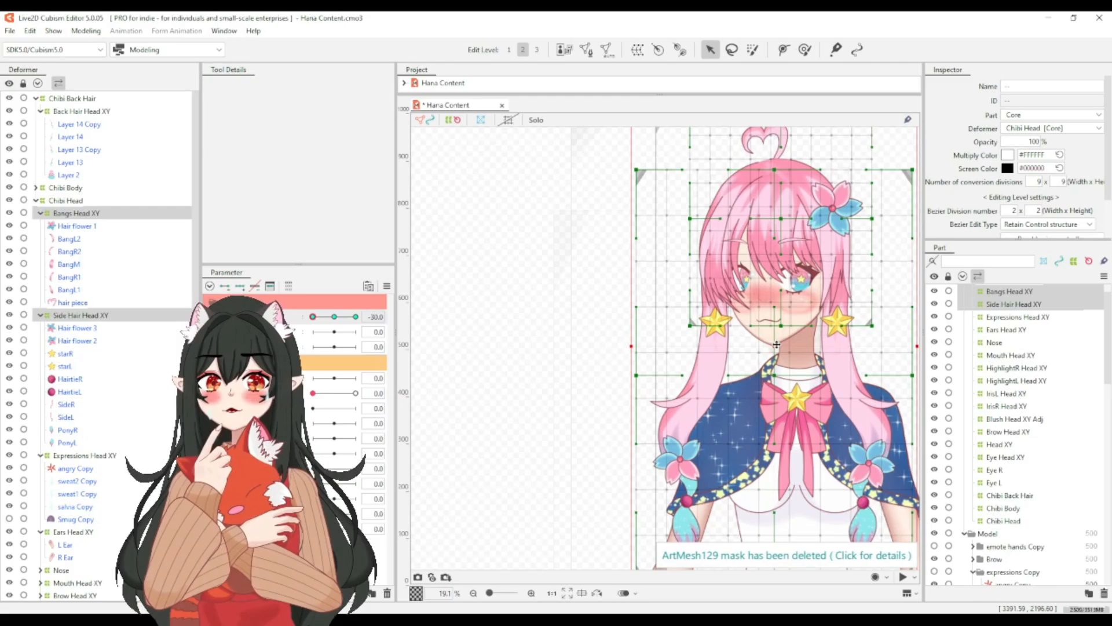
# Move the Bangs Head XY deformer's centre point left and pull its left edge midpoint and both left corners inward.
pyautogui.click(87, 213)
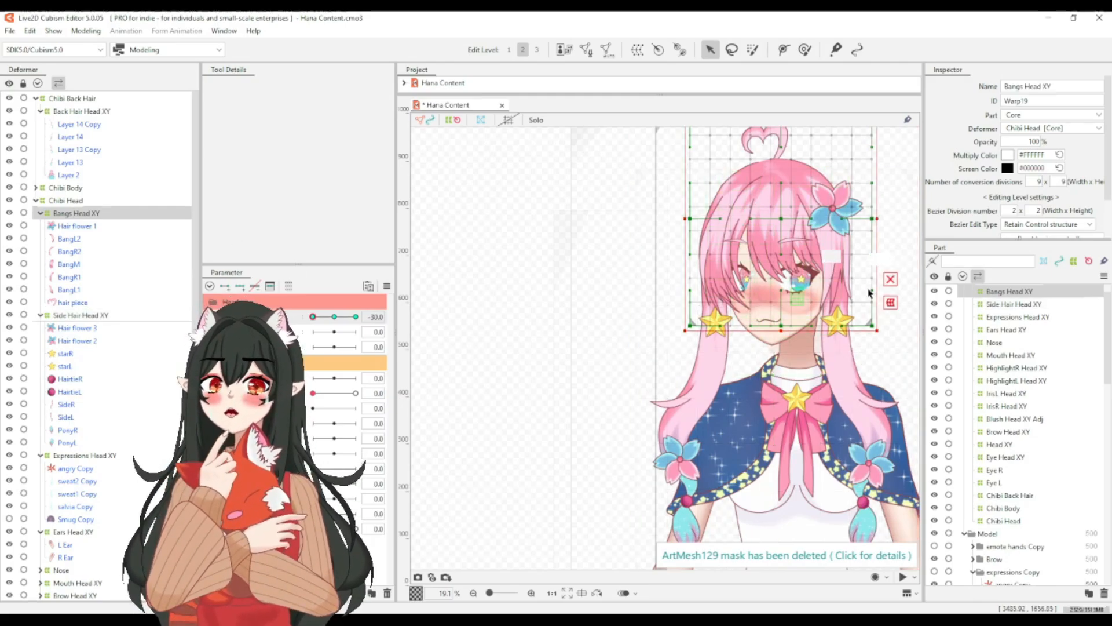
pyautogui.scroll(2, 832, 289)
pyautogui.scroll(-3, 832, 295)
pyautogui.scroll(3, 828, 287)
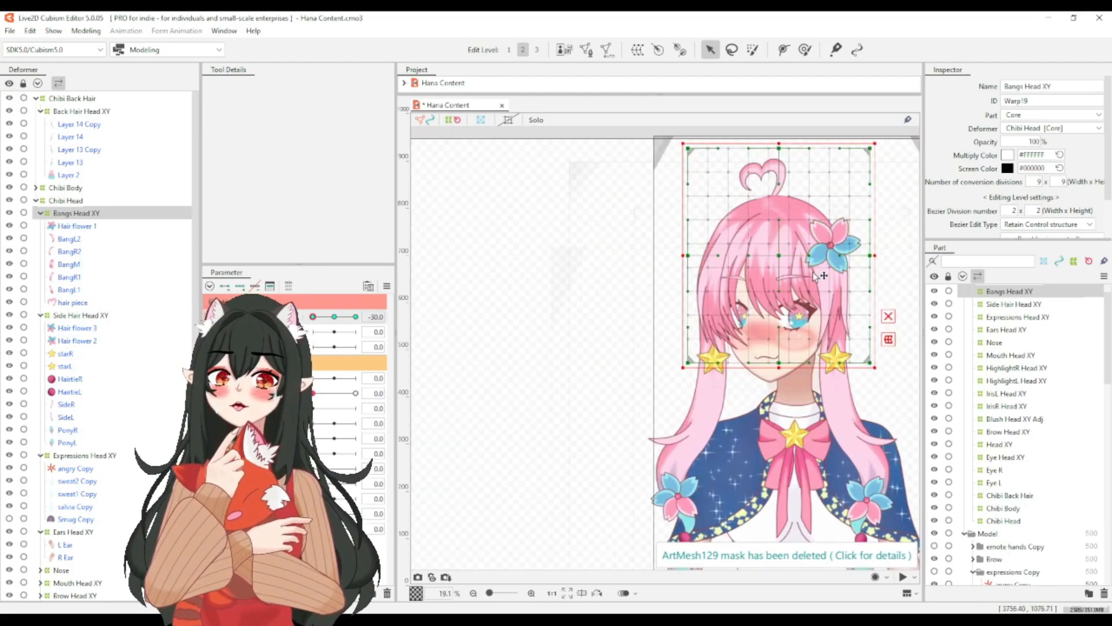
pyautogui.scroll(-2, 874, 285)
pyautogui.scroll(1, 889, 285)
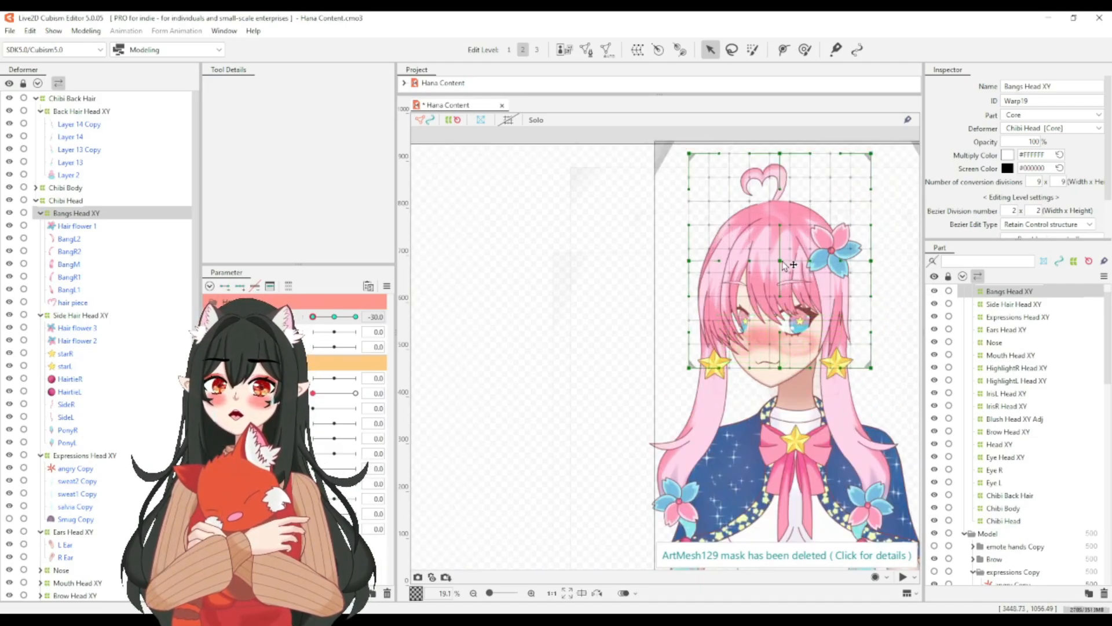
pyautogui.moveTo(782, 262); pyautogui.dragTo(767, 262)
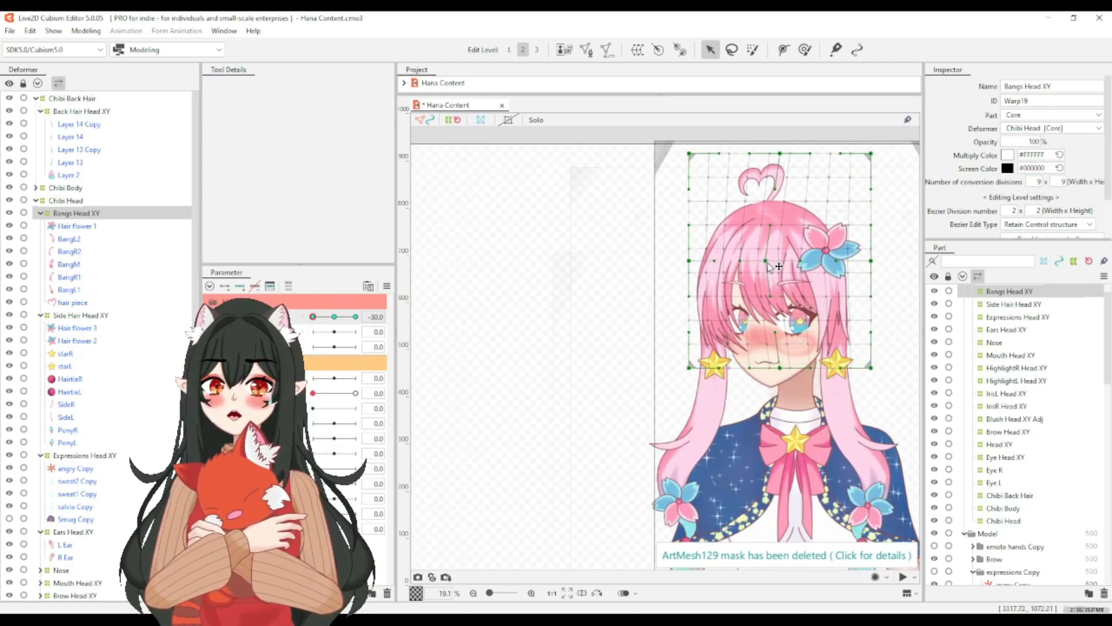
pyautogui.moveTo(690, 261); pyautogui.dragTo(699, 262)
pyautogui.moveTo(691, 367); pyautogui.dragTo(701, 364)
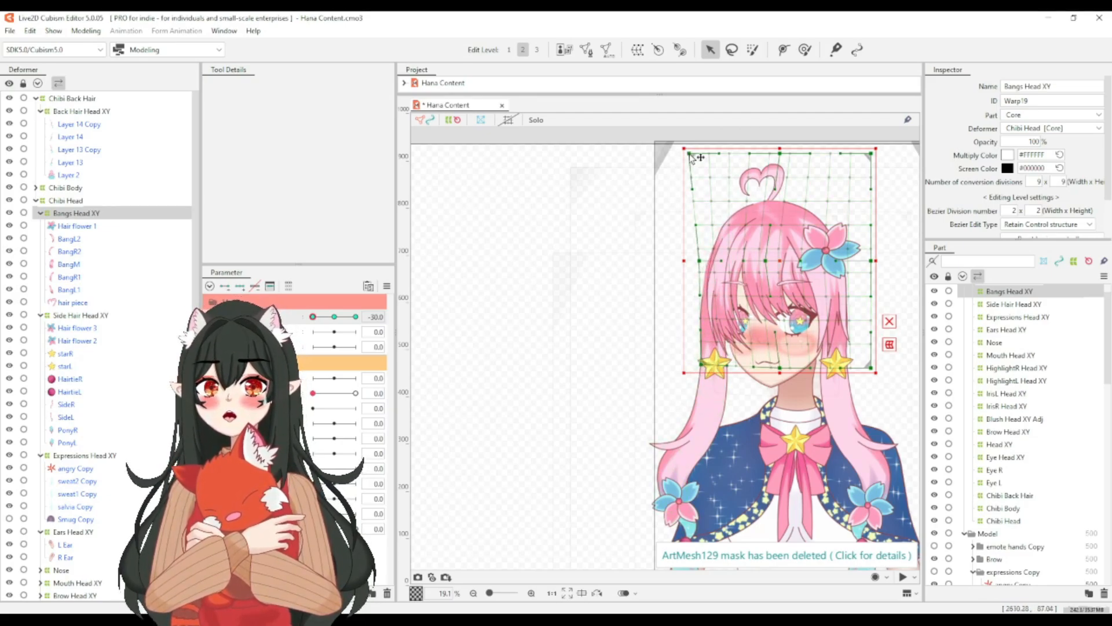
pyautogui.moveTo(693, 153); pyautogui.dragTo(704, 167)
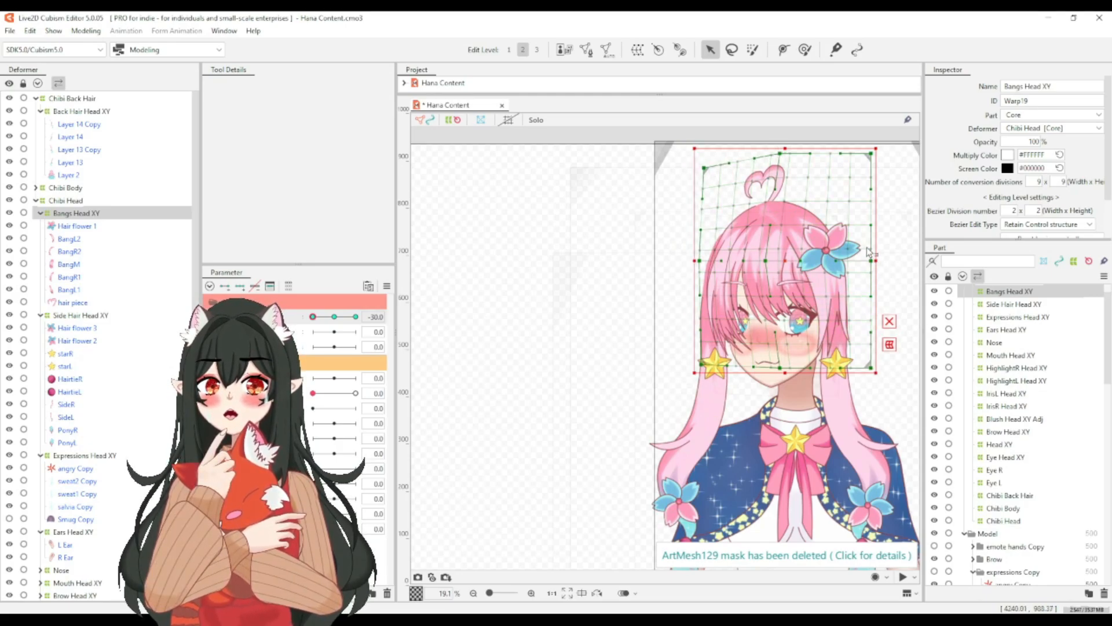
# Push the Bangs deformer's upper-right corner up and outward, its right edge midpoint outward, and its lower-right corner inward.
pyautogui.moveTo(871, 154); pyautogui.dragTo(875, 150)
pyautogui.moveTo(873, 265); pyautogui.dragTo(877, 264)
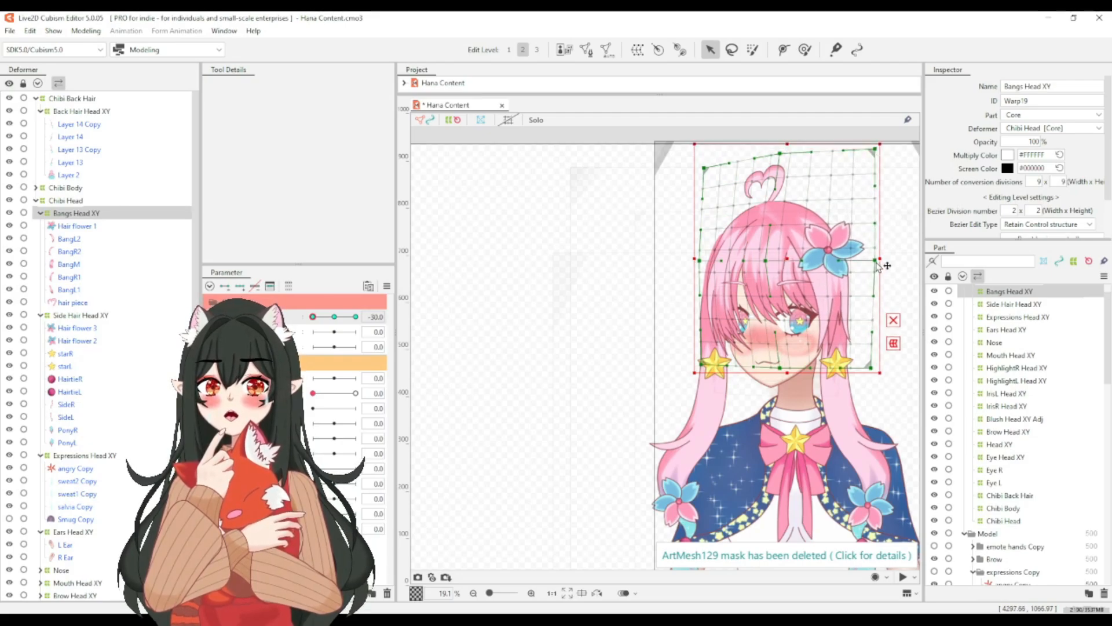
pyautogui.moveTo(875, 373); pyautogui.dragTo(867, 371)
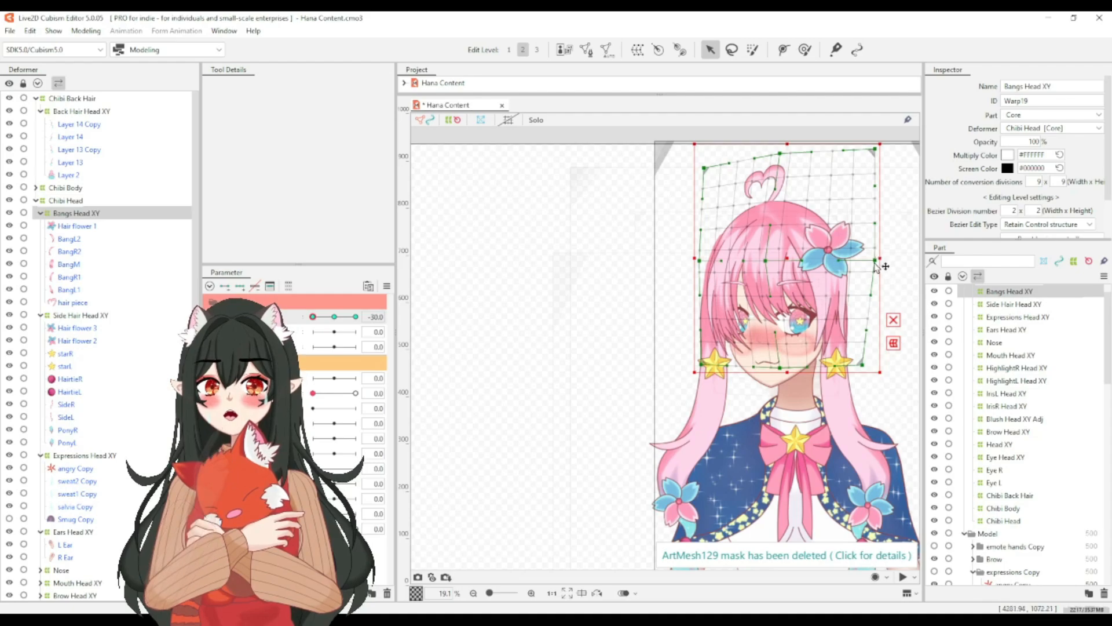
pyautogui.moveTo(876, 264); pyautogui.dragTo(879, 261)
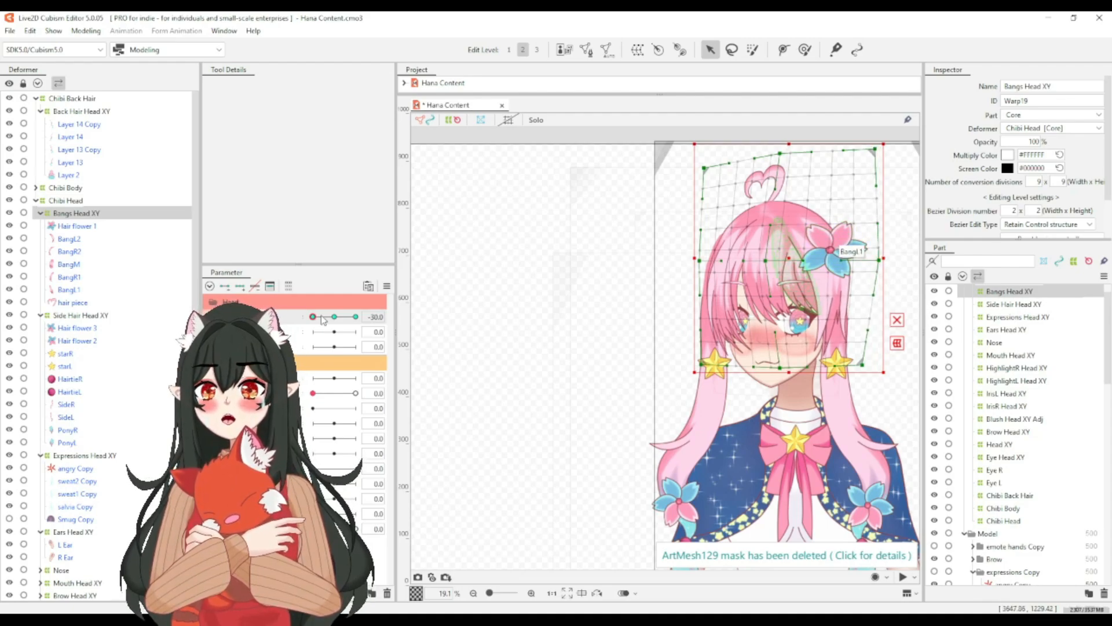
pyautogui.click(59, 316)
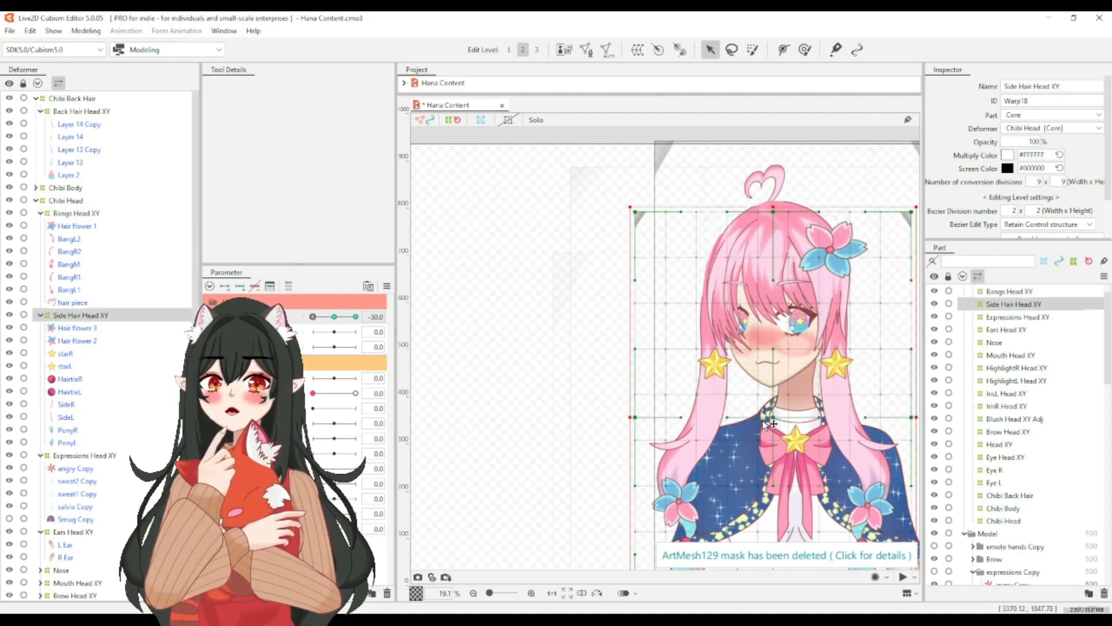
pyautogui.scroll(-5, 816, 465)
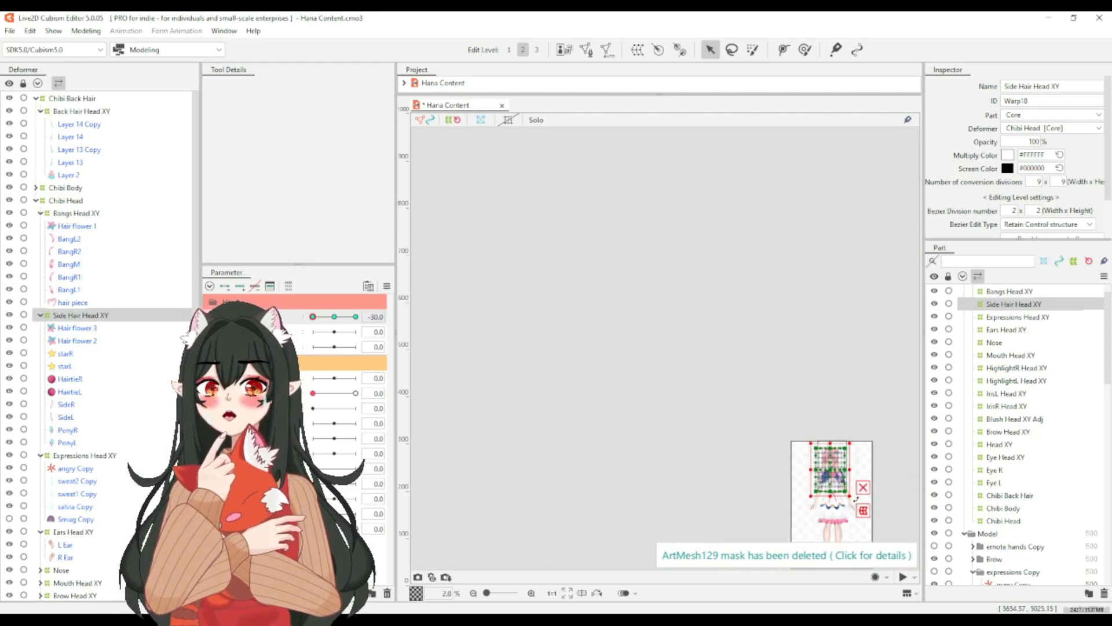
pyautogui.scroll(4, 820, 496)
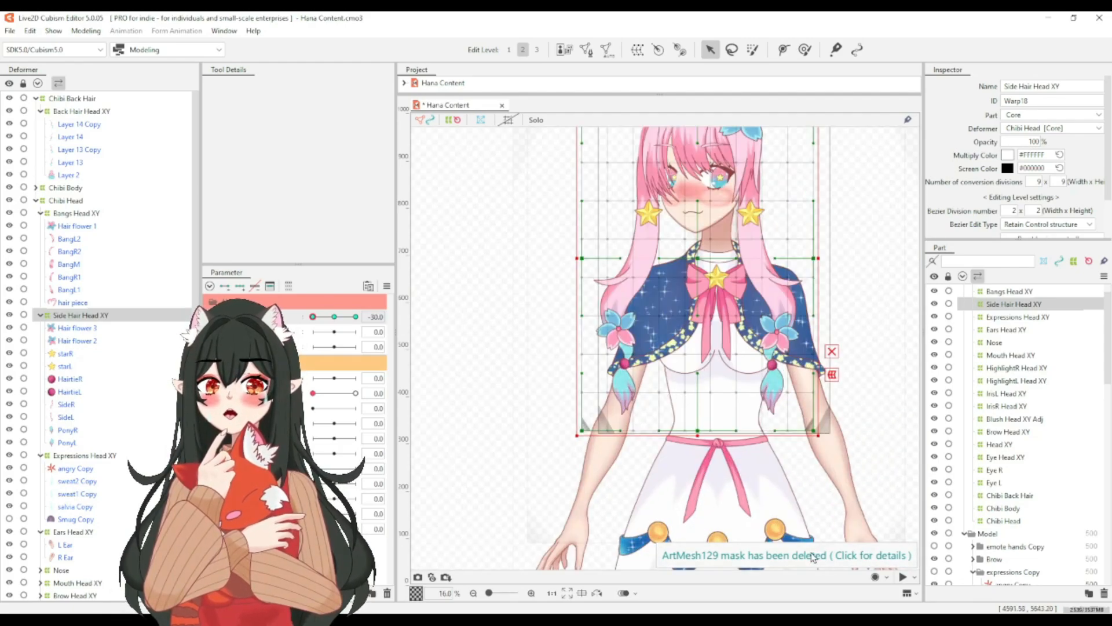
pyautogui.click(755, 242)
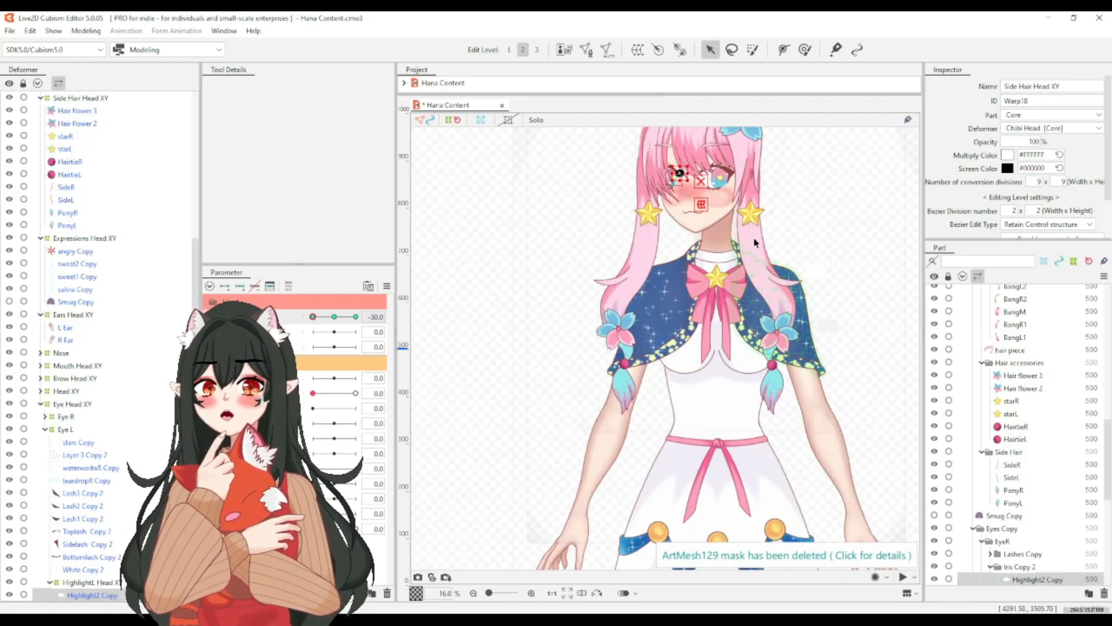
pyautogui.scroll(-4, 750, 196)
pyautogui.scroll(2, 751, 194)
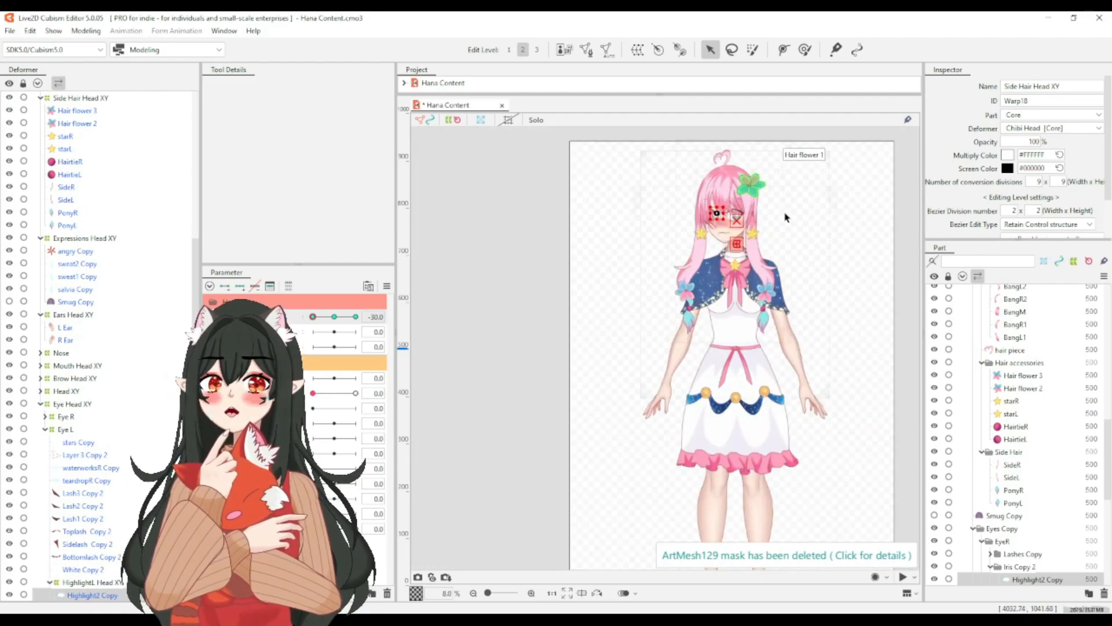
pyautogui.scroll(1, 786, 219)
pyautogui.scroll(-1, 131, 409)
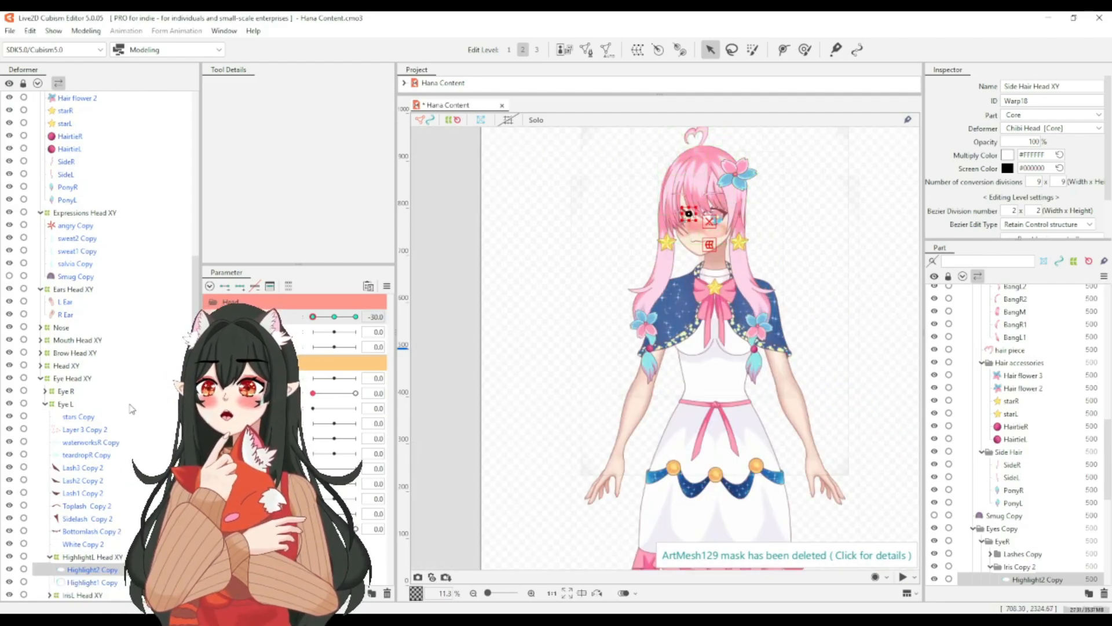
pyautogui.scroll(9, 82, 405)
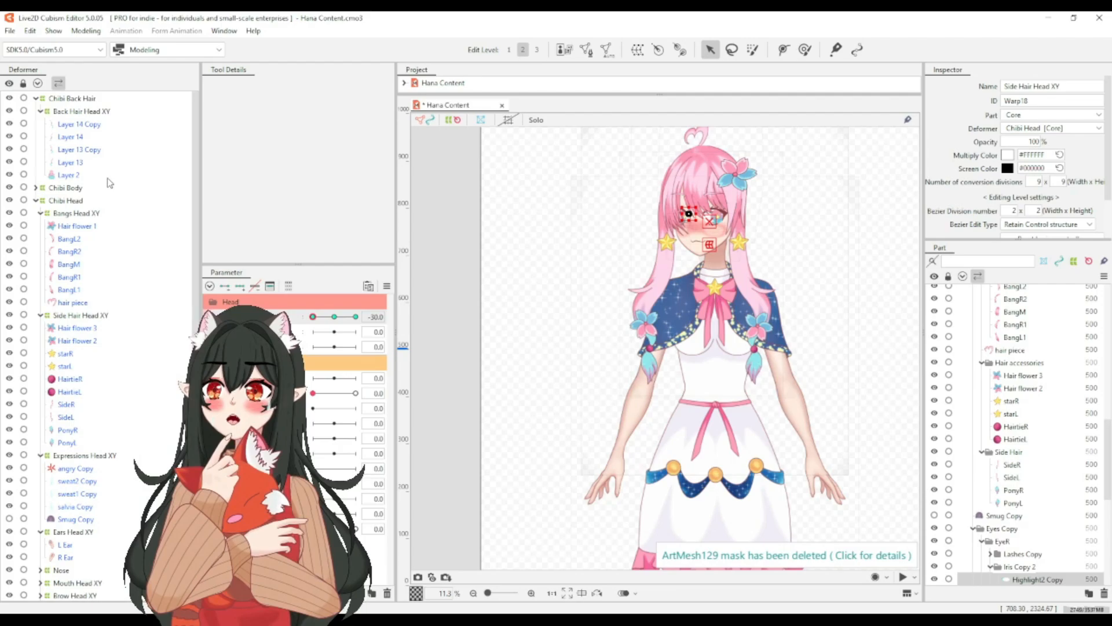
# On the Side Hair Head XY deformer, move the centre point slightly left and pull the left edge midpoint and both left corners inward.
pyautogui.click(68, 316)
pyautogui.scroll(1, 798, 282)
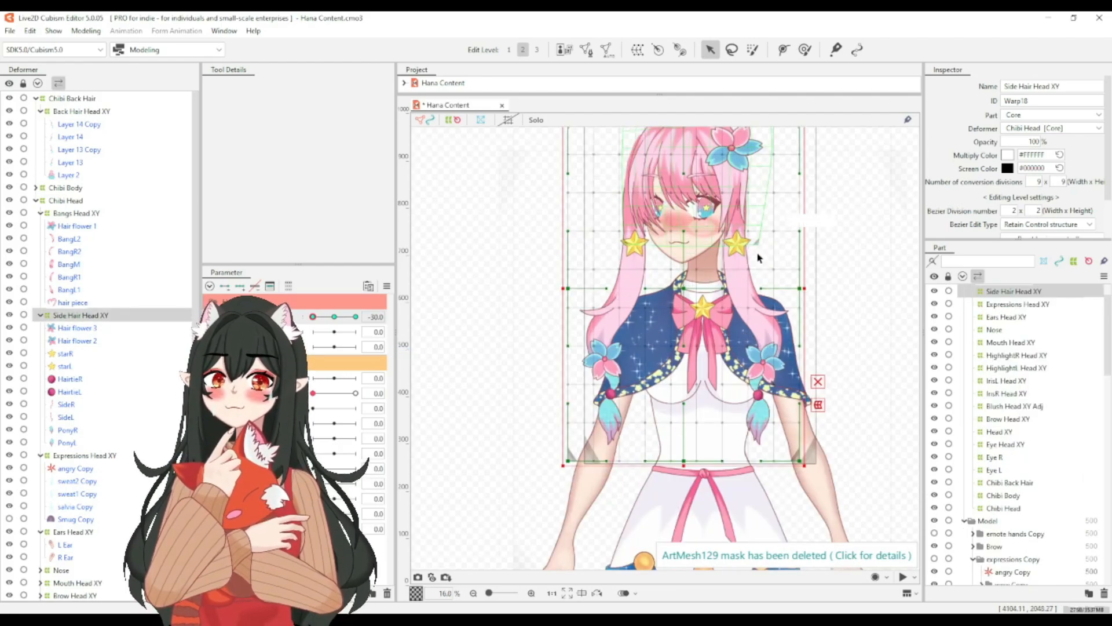
pyautogui.scroll(-2, 798, 282)
pyautogui.scroll(1, 798, 282)
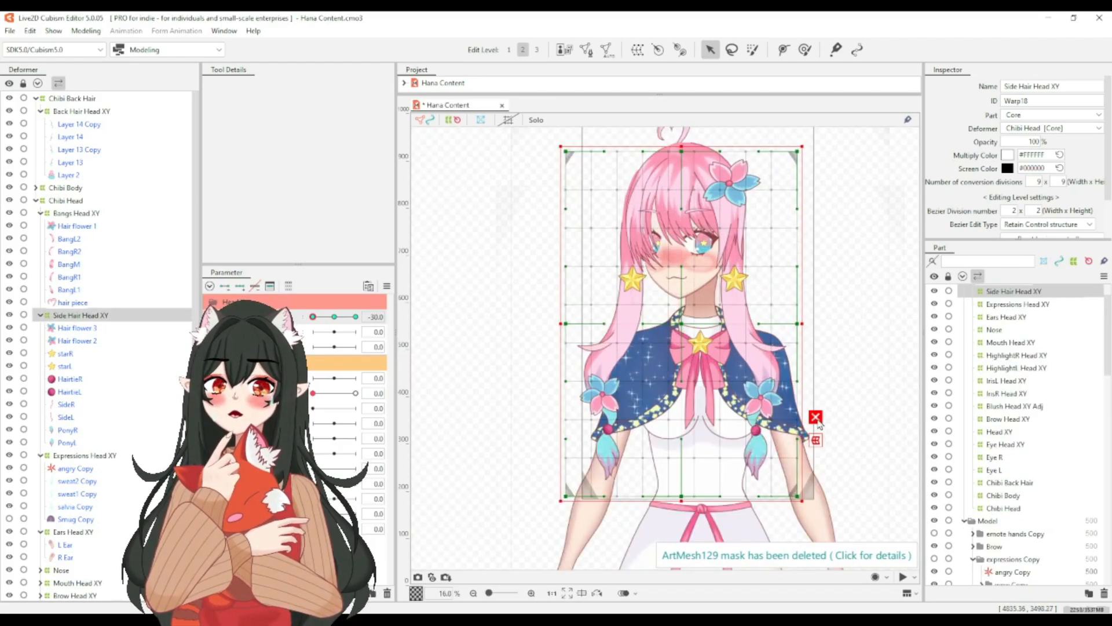
pyautogui.moveTo(681, 324)
pyautogui.mouseDown()
pyautogui.moveTo(647, 330)
pyautogui.moveTo(673, 331)
pyautogui.mouseUp()
pyautogui.moveTo(566, 329); pyautogui.dragTo(602, 329)
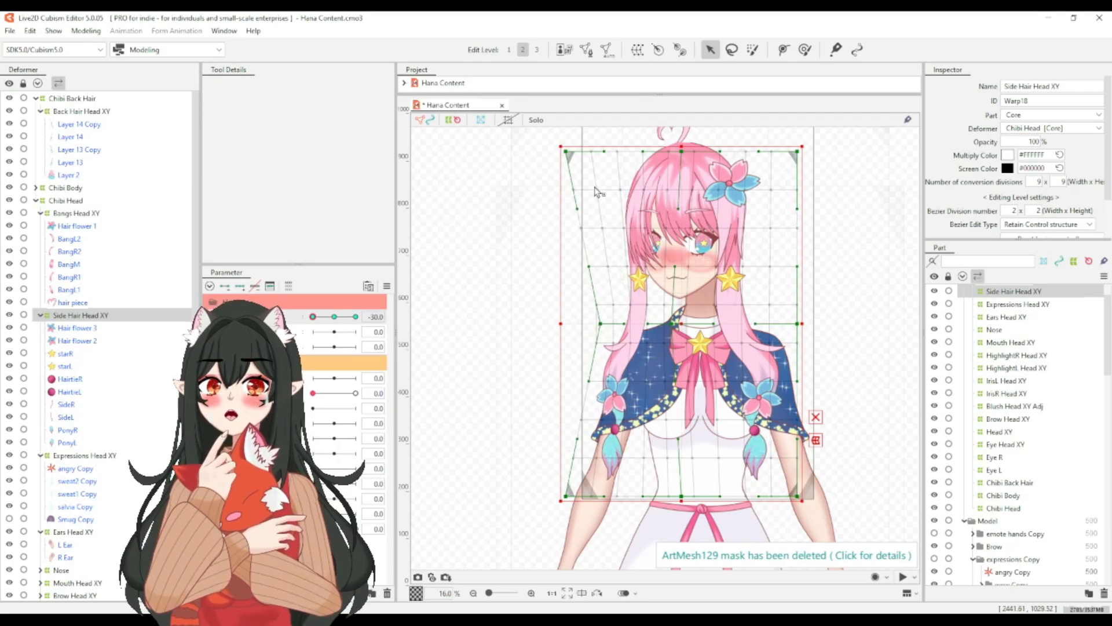
pyautogui.moveTo(568, 153); pyautogui.dragTo(575, 154)
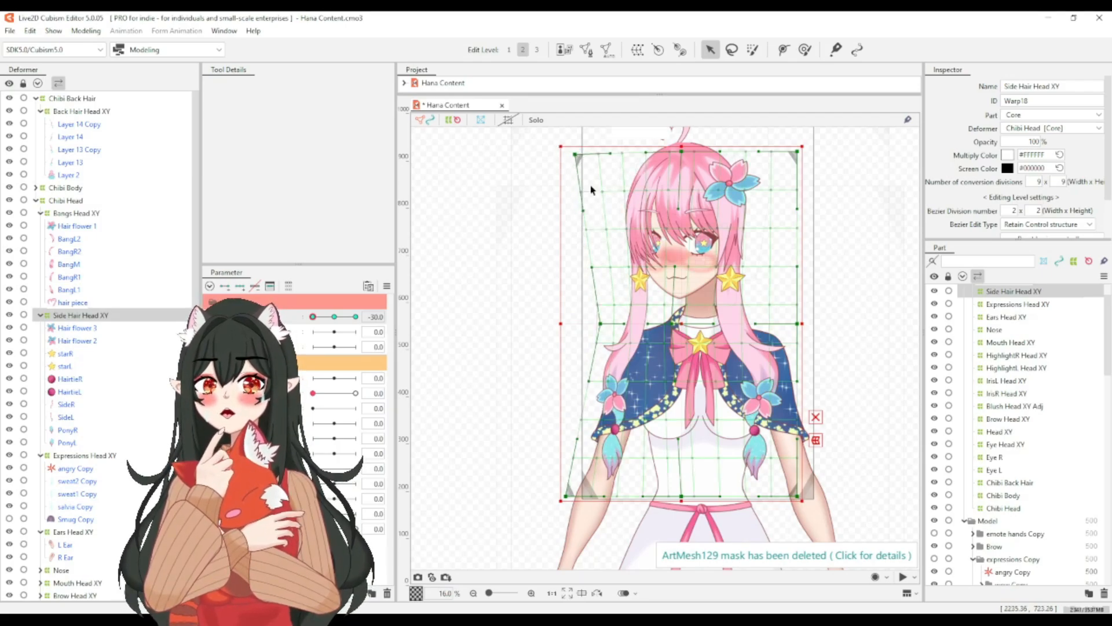
pyautogui.moveTo(572, 500); pyautogui.dragTo(587, 489)
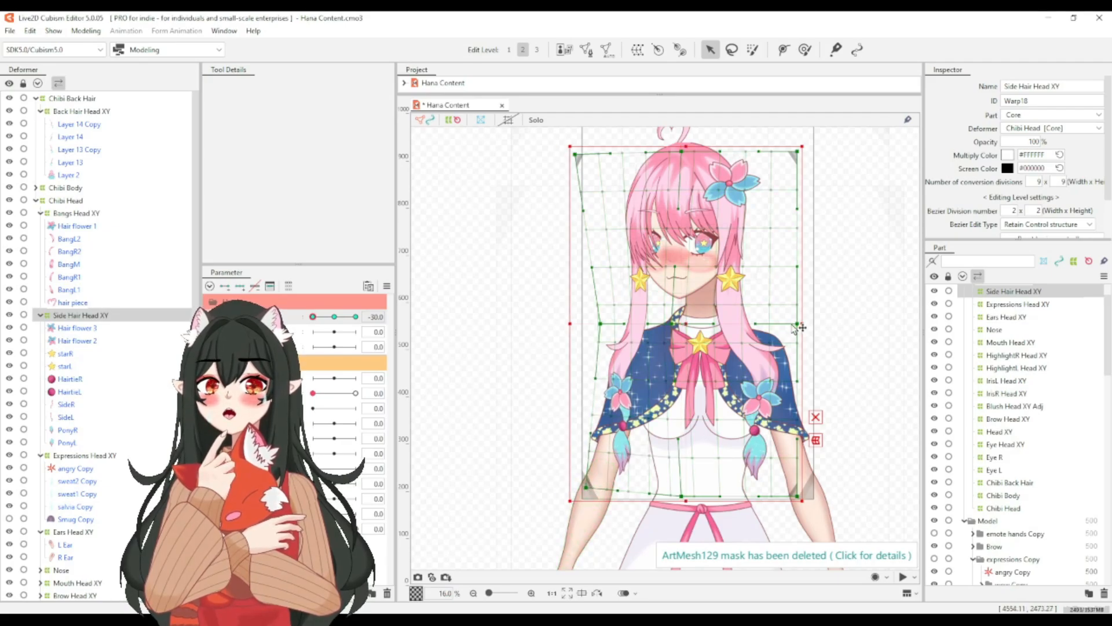
# Move the Side Hair deformer's right edge midpoint outward, its upper-right corner up, and its lower-right corner slightly inward.
pyautogui.moveTo(801, 327); pyautogui.dragTo(814, 323)
pyautogui.moveTo(797, 152)
pyautogui.mouseDown()
pyautogui.moveTo(805, 123)
pyautogui.moveTo(799, 135)
pyautogui.mouseUp()
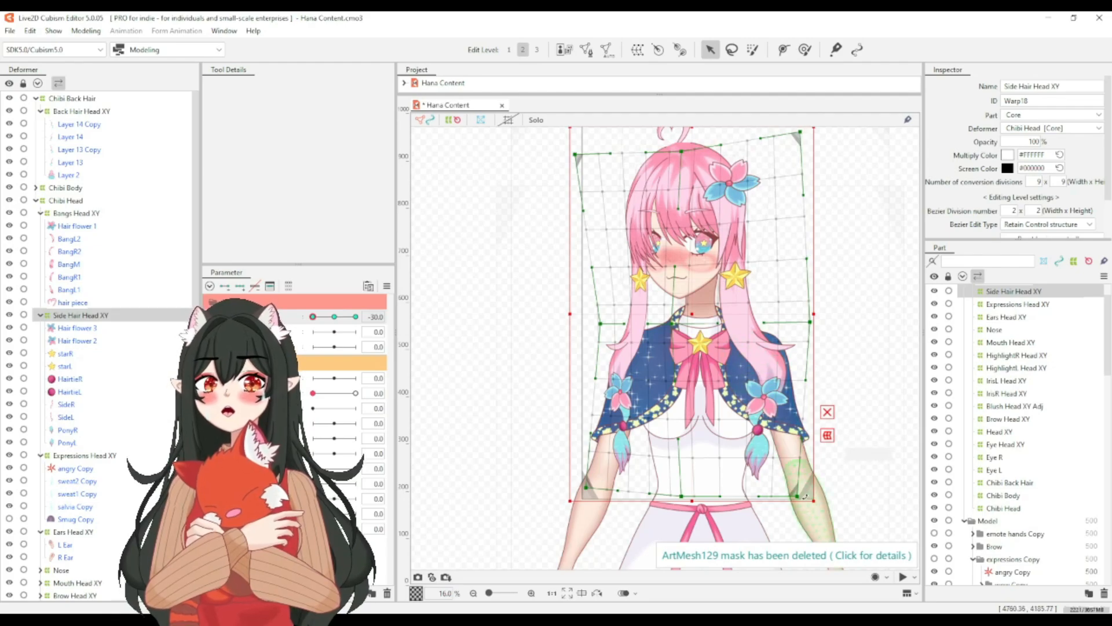
pyautogui.moveTo(800, 499); pyautogui.dragTo(792, 500)
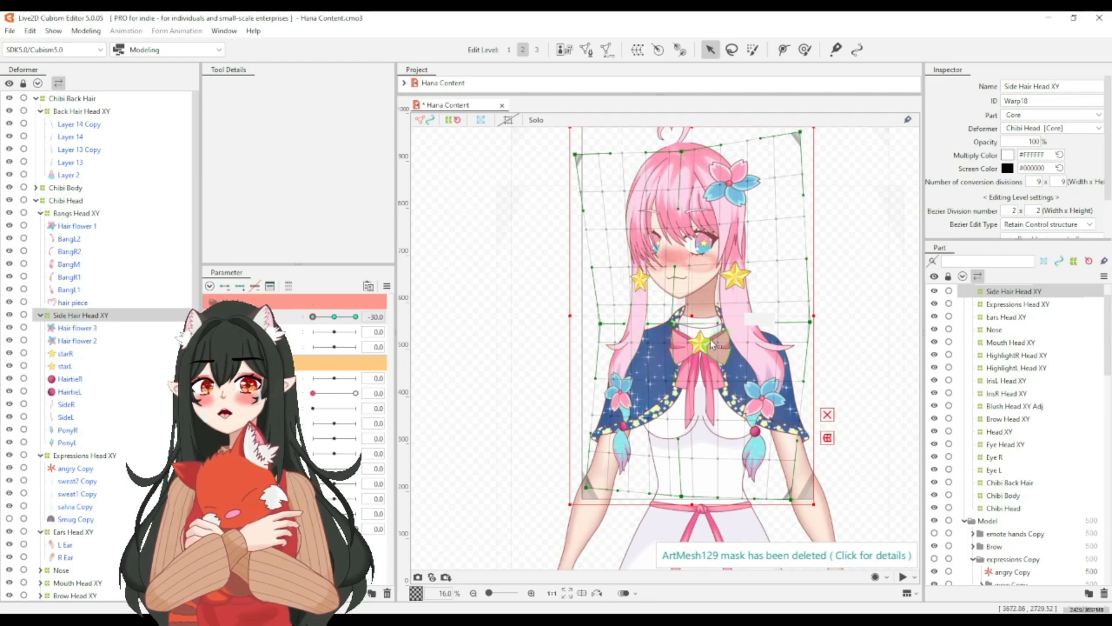
# Reflect the Angle X motion of the Bangs and Side Hair Head XY deformers together and preview the reflected pose at Angle X 30.
pyautogui.keyDown('ctrl'); pyautogui.click(80, 213); pyautogui.keyUp('ctrl')
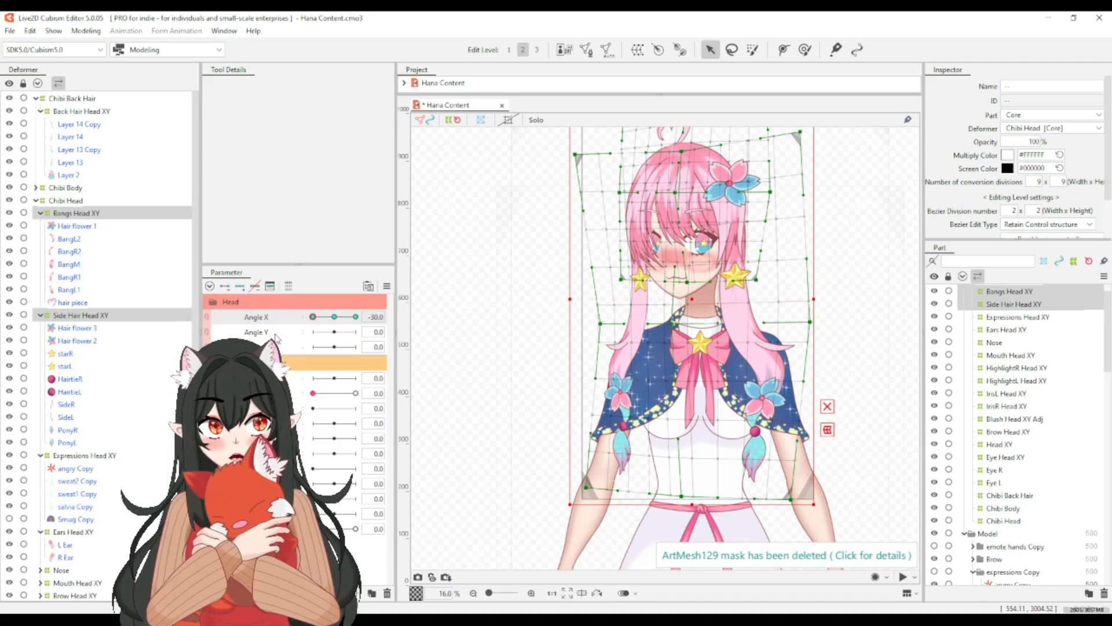
pyautogui.click(387, 286)
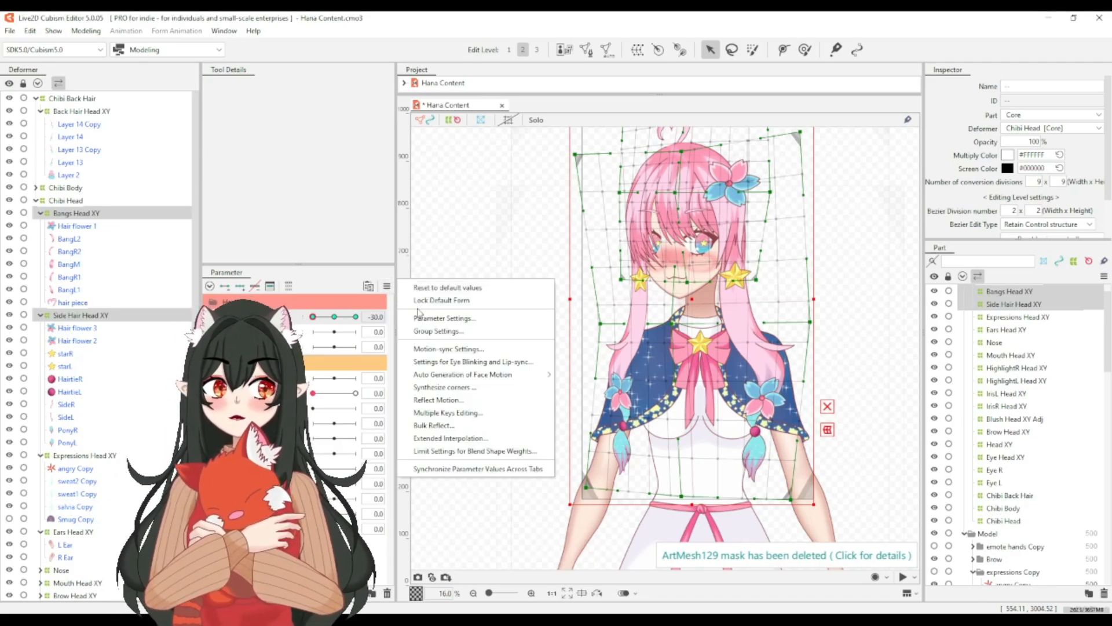
pyautogui.click(448, 411)
pyautogui.click(524, 430)
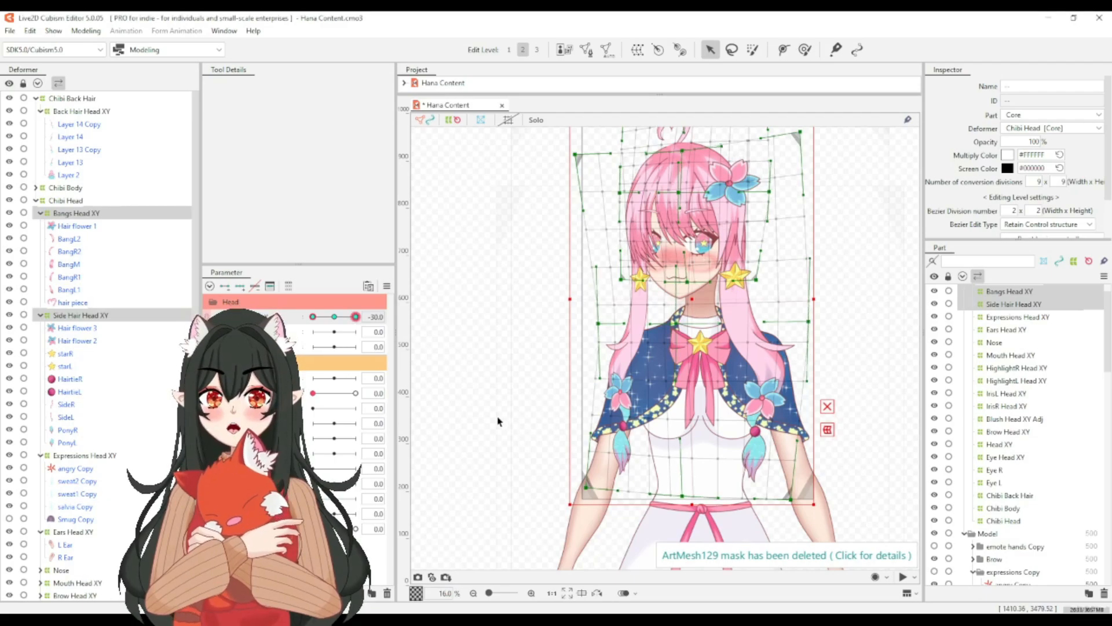
pyautogui.moveTo(337, 322); pyautogui.dragTo(420, 332)
pyautogui.scroll(3, 775, 267)
pyautogui.scroll(-6, 775, 268)
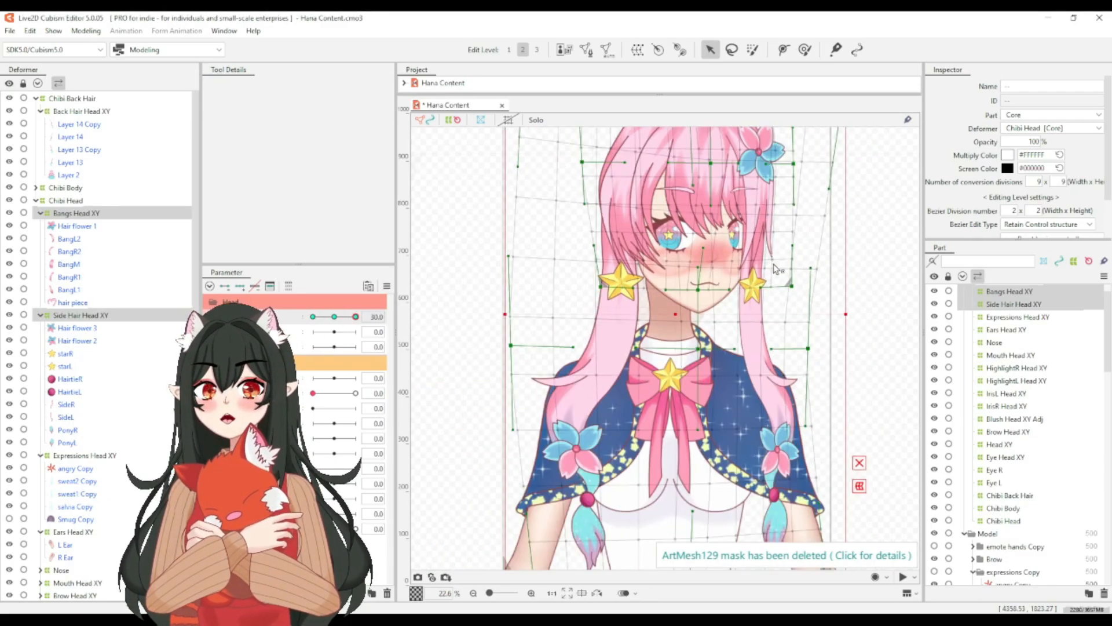
pyautogui.scroll(3, 775, 269)
pyautogui.scroll(2, 773, 264)
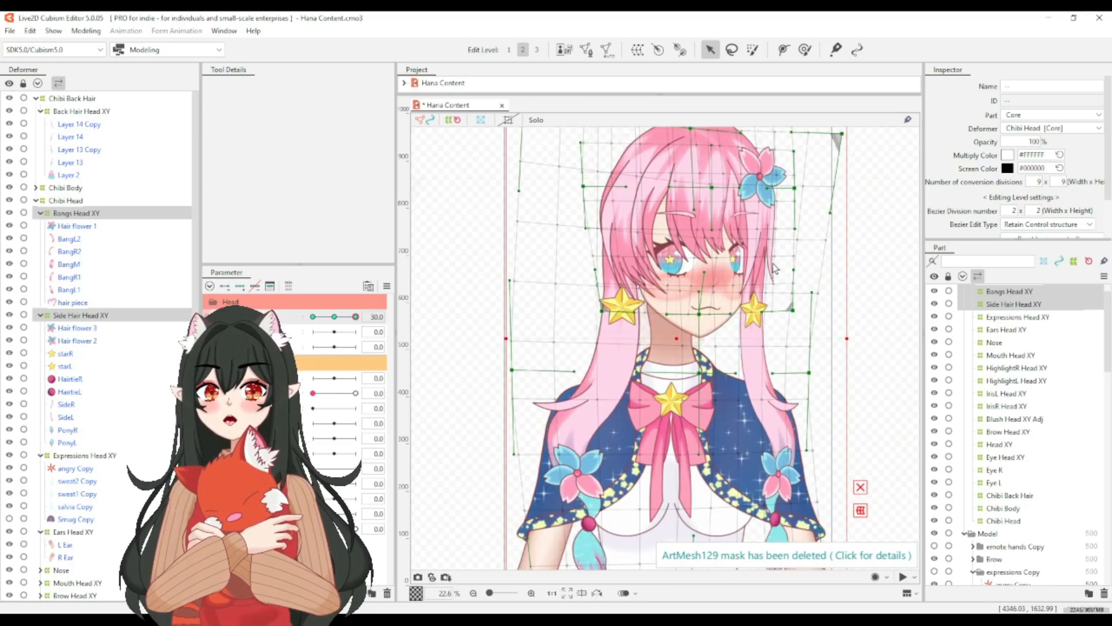
pyautogui.scroll(-2, 772, 264)
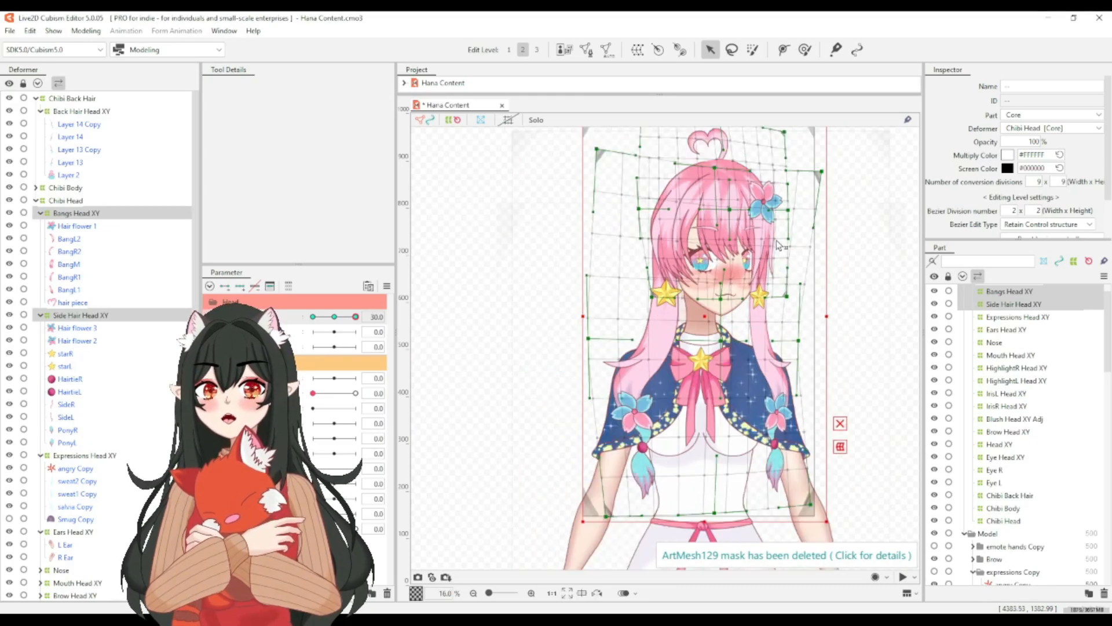
# On the Bangs Head XY deformer at Angle X 30, nudge the centre point right and pull the upper-left corner up and outward.
pyautogui.click(88, 225)
pyautogui.click(64, 214)
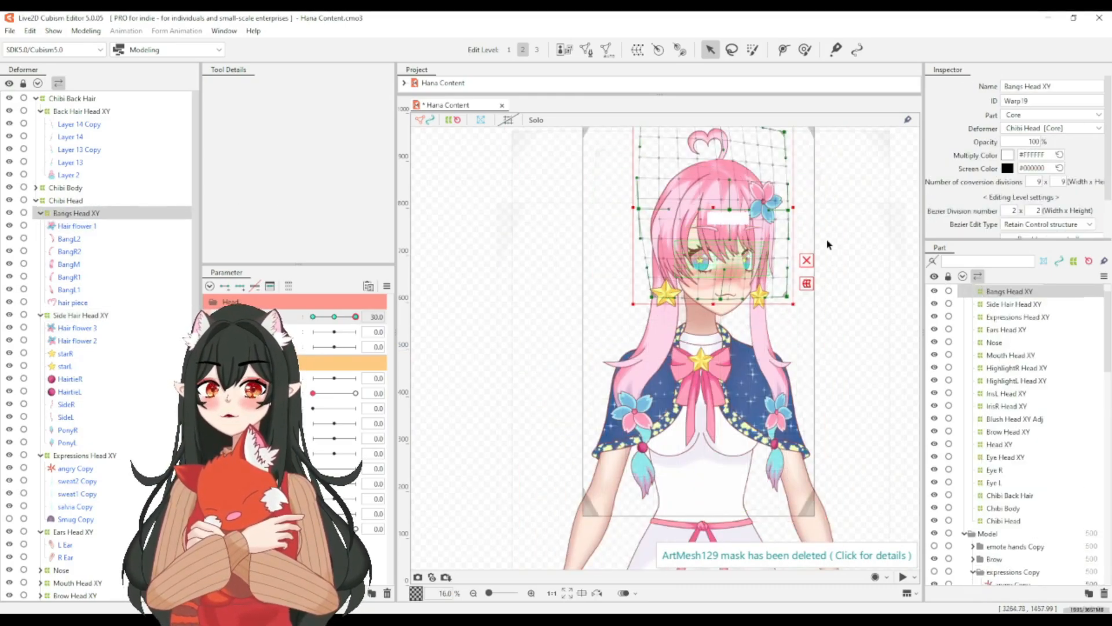
pyautogui.scroll(2, 765, 198)
pyautogui.scroll(-3, 766, 198)
pyautogui.scroll(3, 766, 198)
pyautogui.scroll(2, 766, 199)
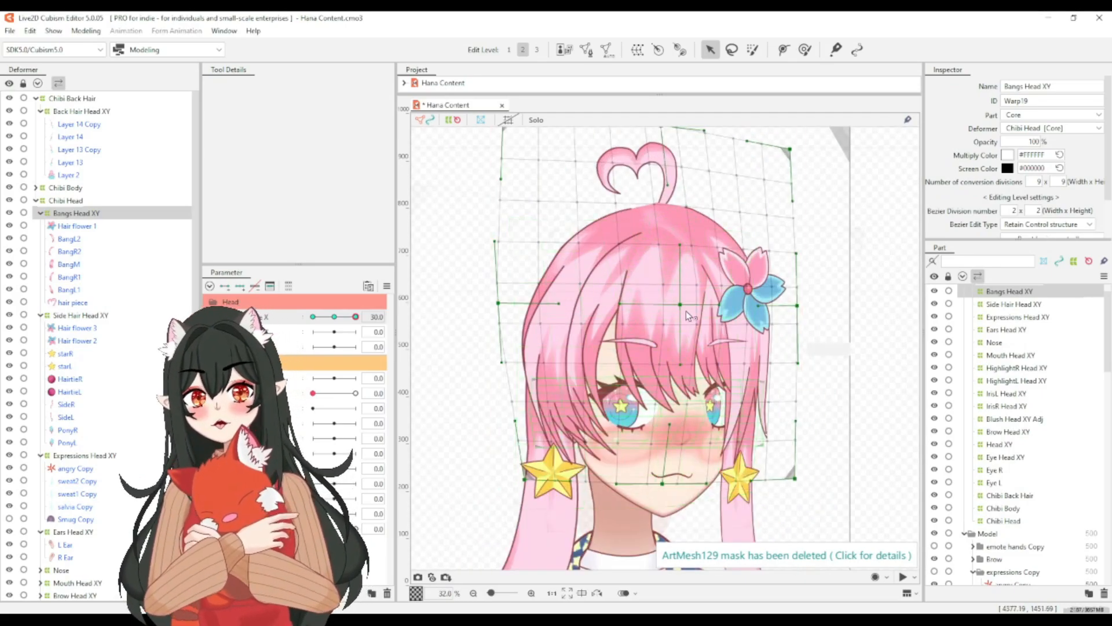
pyautogui.moveTo(682, 306); pyautogui.dragTo(691, 306)
pyautogui.scroll(-2, 556, 232)
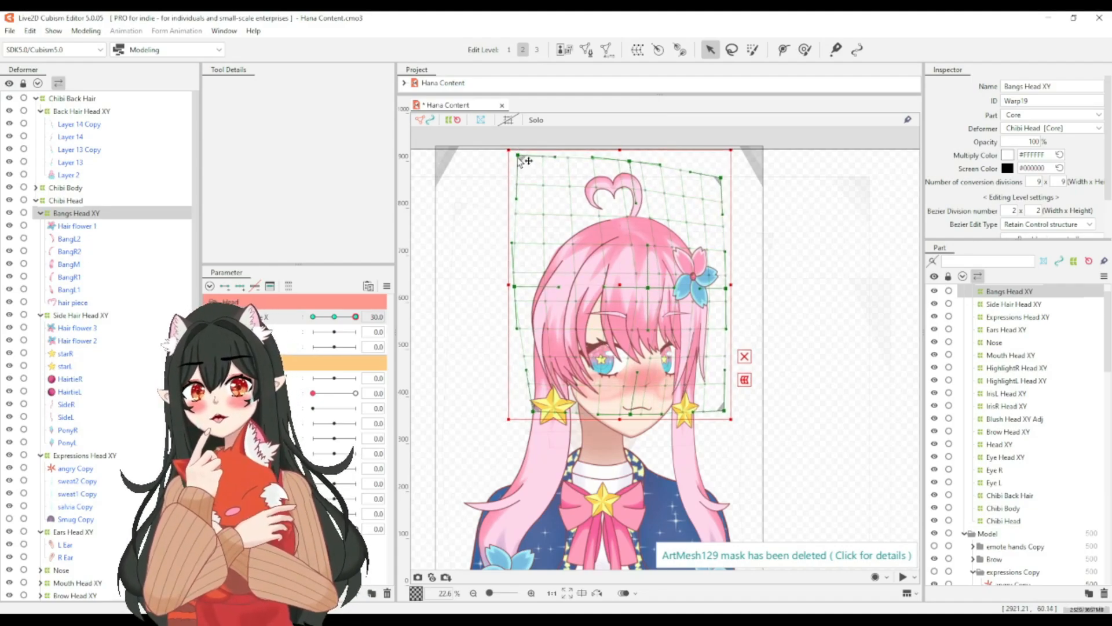
pyautogui.moveTo(519, 157); pyautogui.dragTo(510, 148)
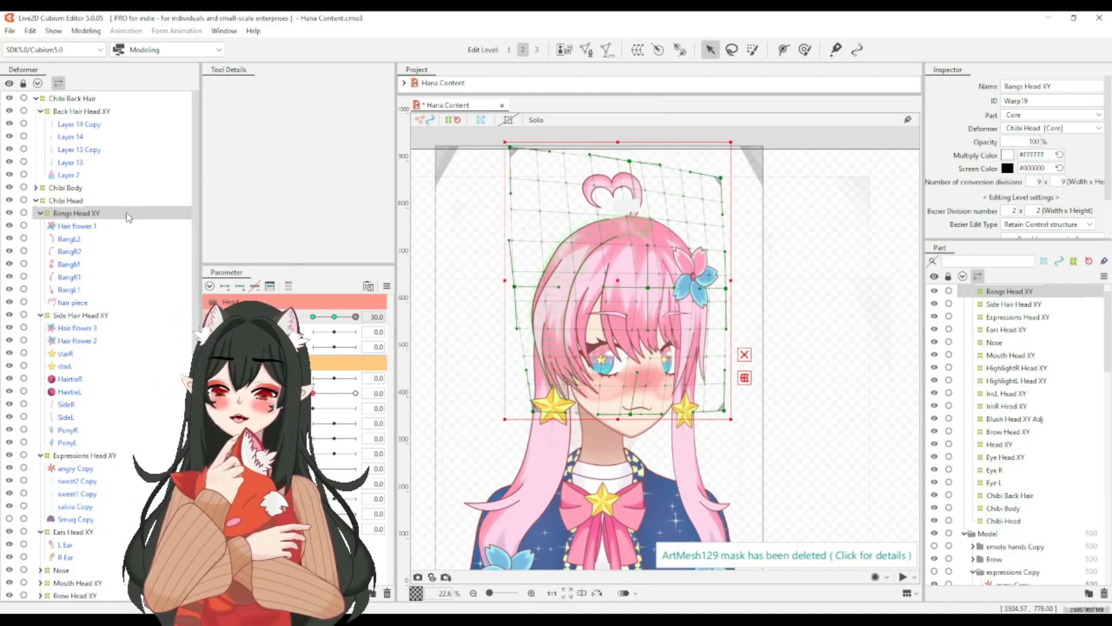
# Adjust the Side Hair Head XY deformer's centre point, centre-left handle and right edge's upper handle at Angle X 30, comparing with 0.
pyautogui.click(88, 316)
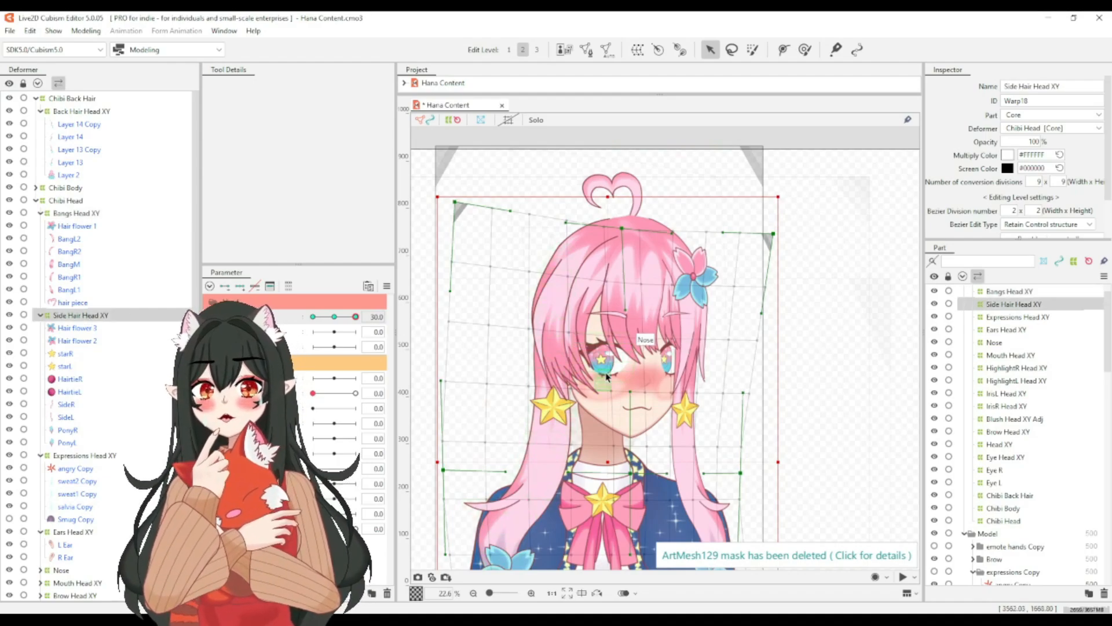
pyautogui.scroll(-3, 643, 382)
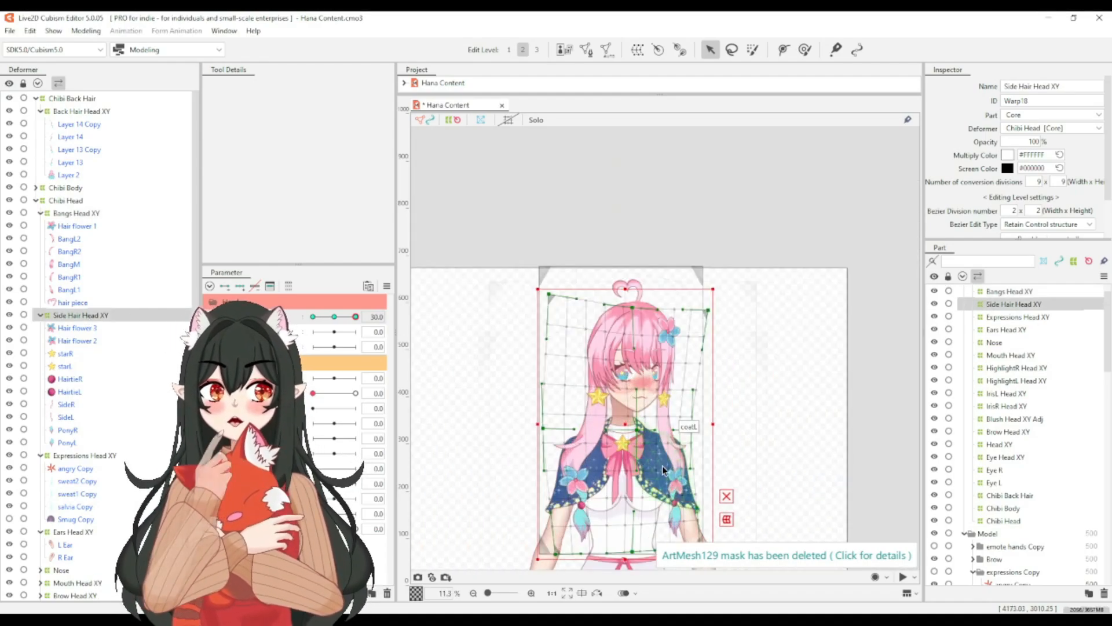
pyautogui.scroll(1, 662, 465)
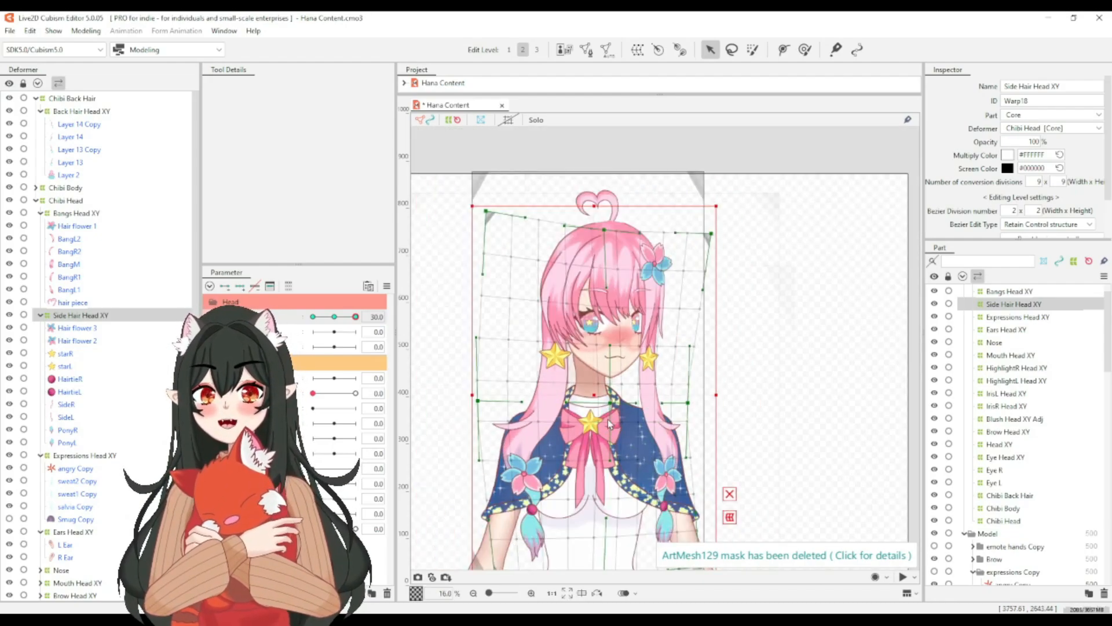
pyautogui.click(729, 494)
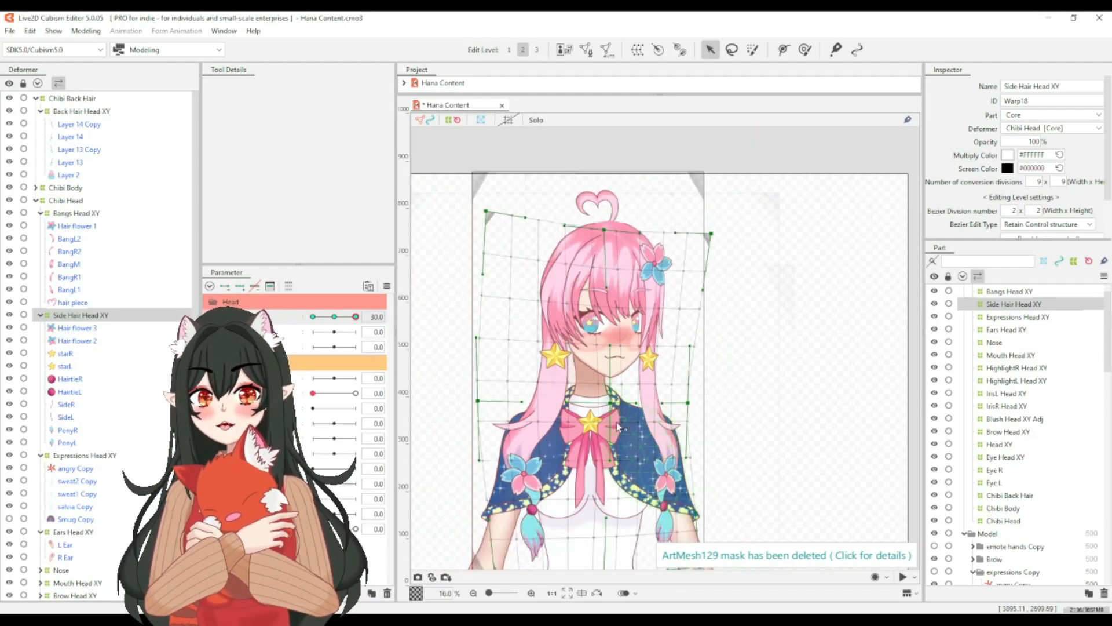
pyautogui.moveTo(611, 403); pyautogui.dragTo(624, 404)
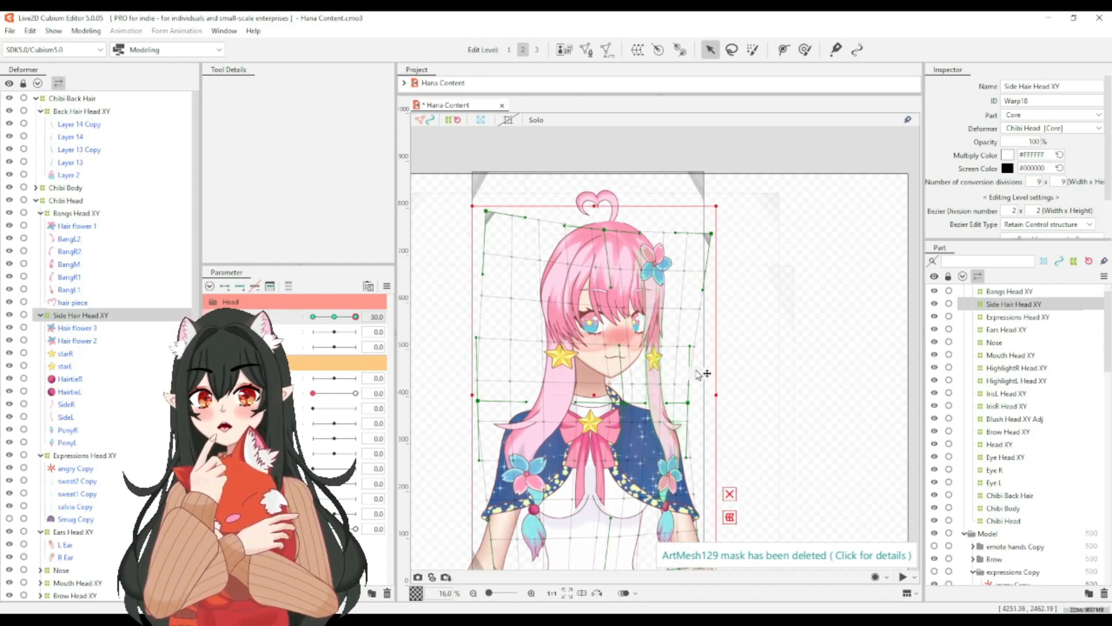
pyautogui.moveTo(694, 348); pyautogui.dragTo(698, 350)
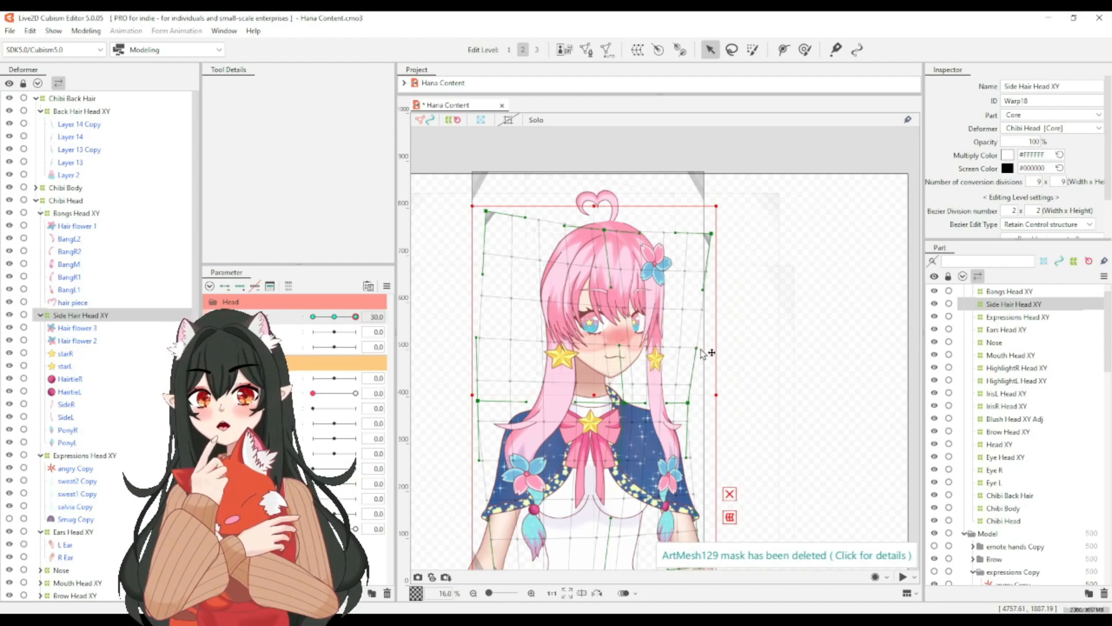
pyautogui.moveTo(575, 402); pyautogui.dragTo(558, 406)
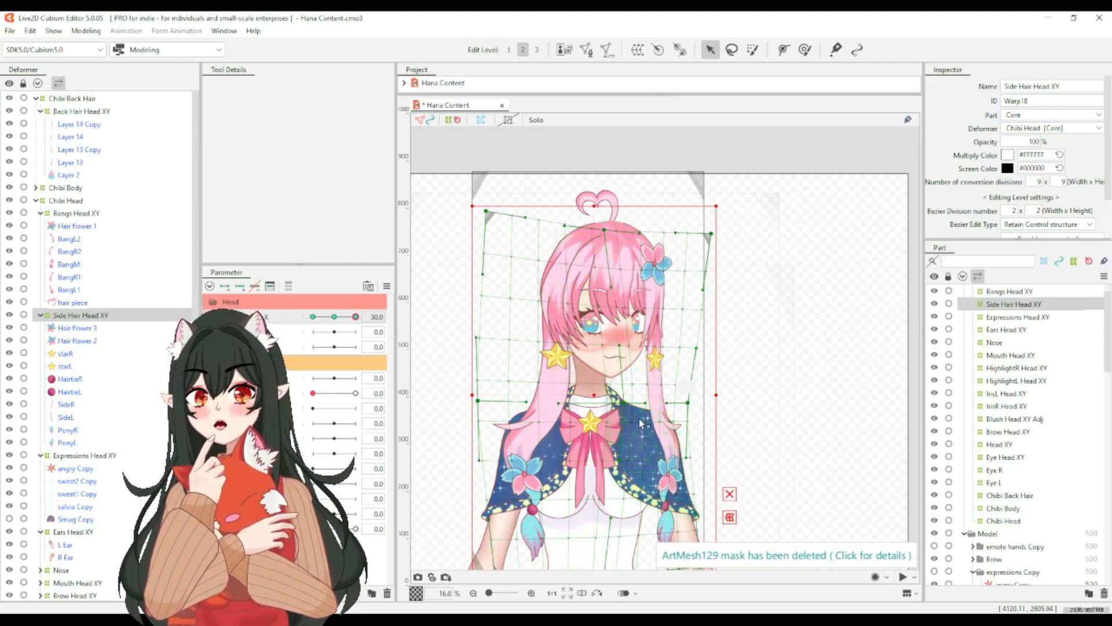
pyautogui.scroll(-1, 638, 418)
pyautogui.scroll(2, 489, 396)
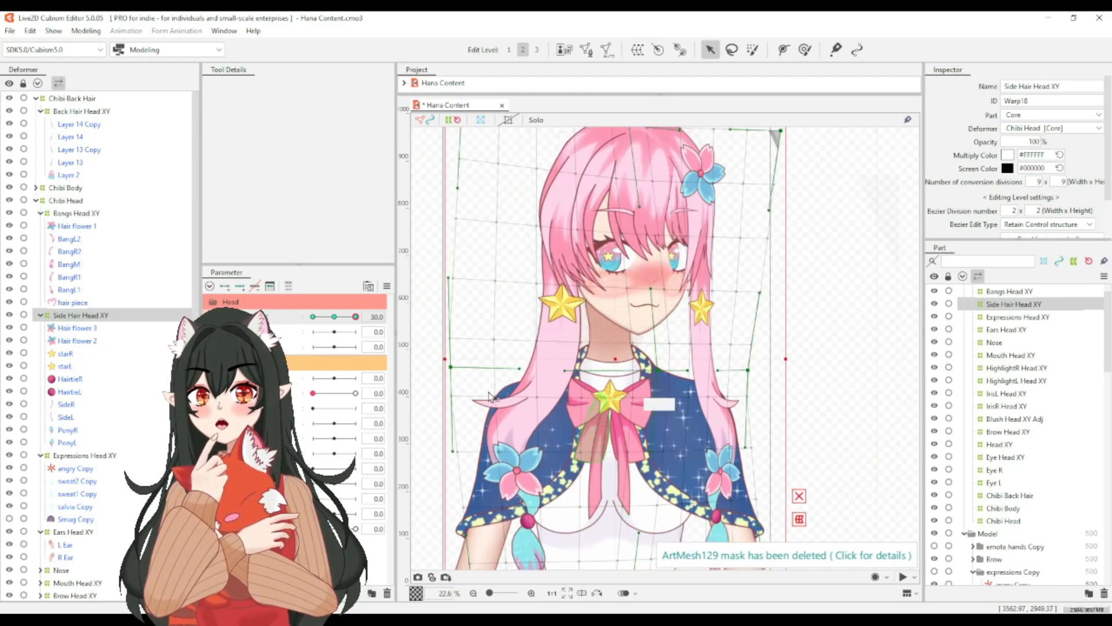
pyautogui.scroll(-1, 489, 397)
pyautogui.click(334, 317)
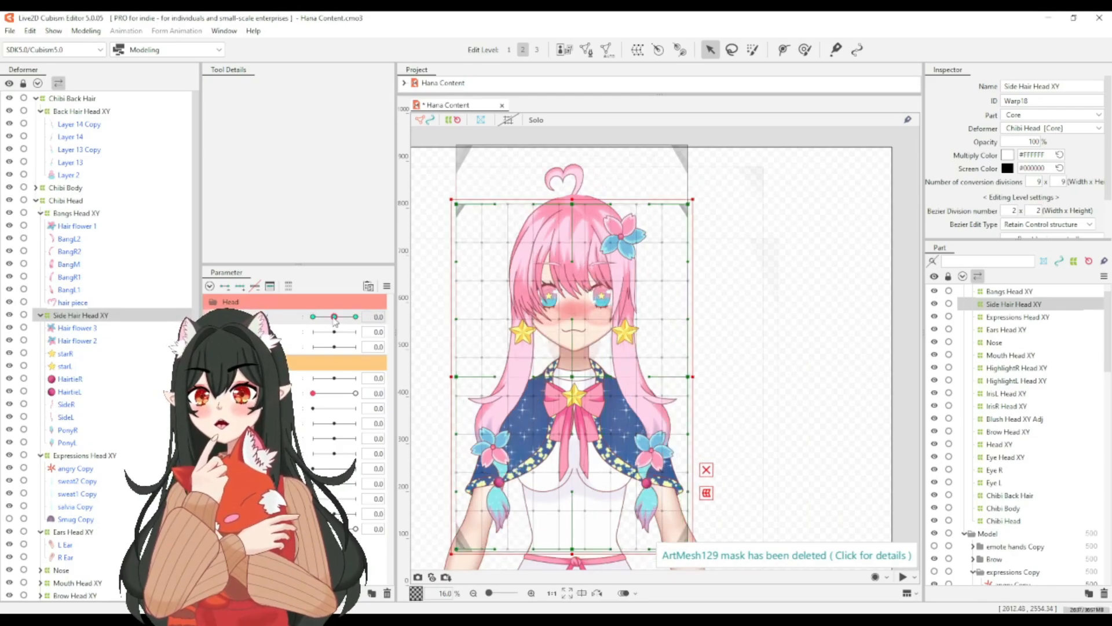
pyautogui.moveTo(334, 317); pyautogui.dragTo(430, 359)
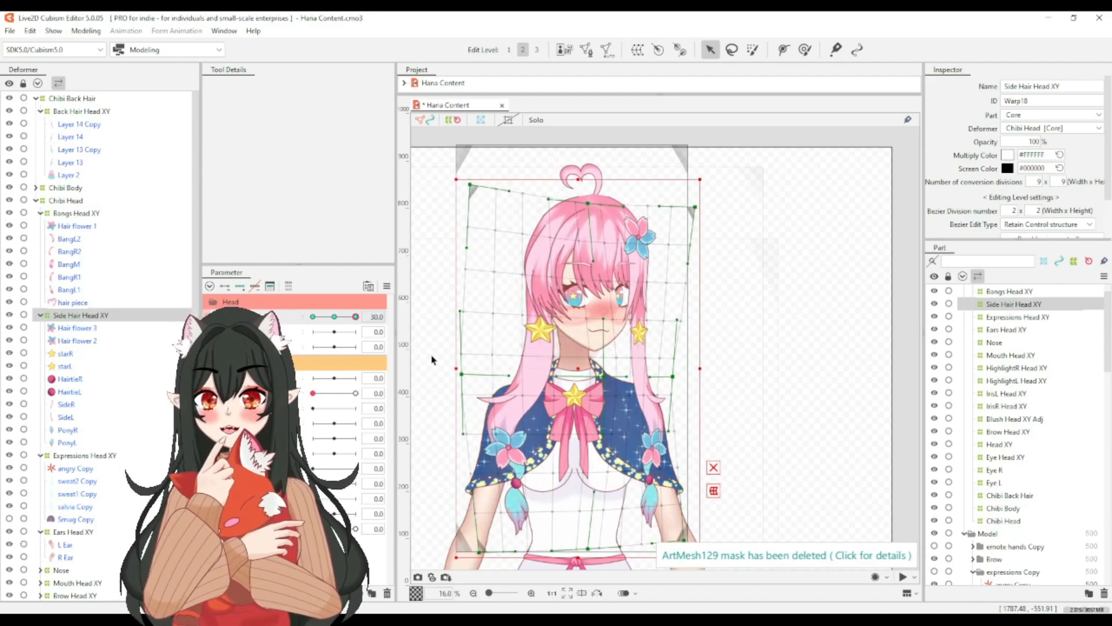
# Return Angle X to 0 and make the Tail Copy part folder visible.
pyautogui.click(334, 317)
pyautogui.scroll(-10, 970, 521)
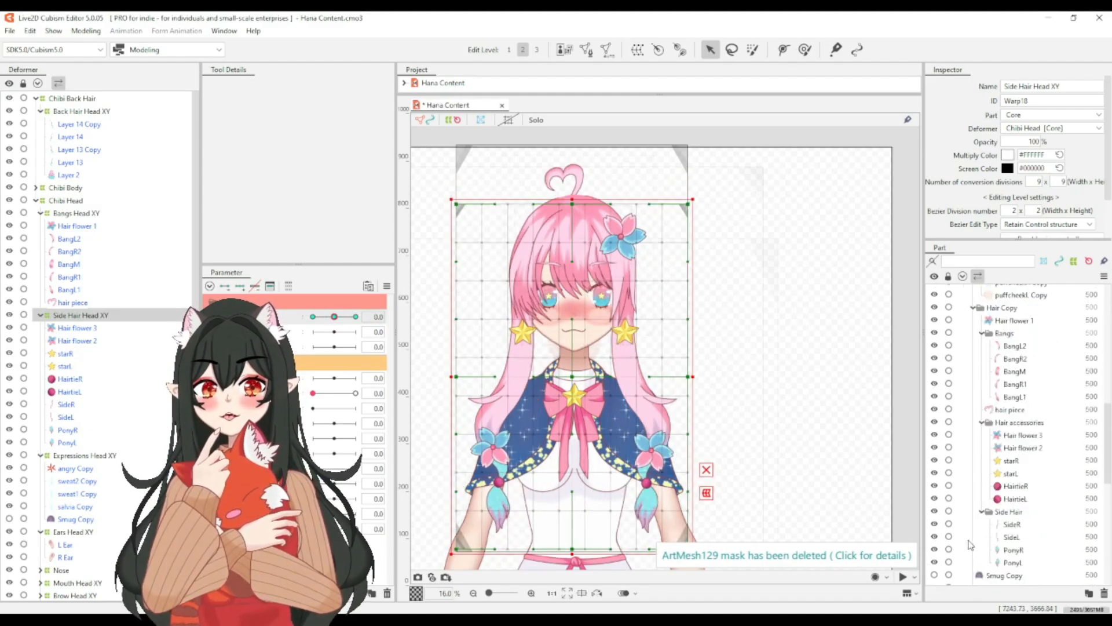
pyautogui.scroll(-10, 970, 544)
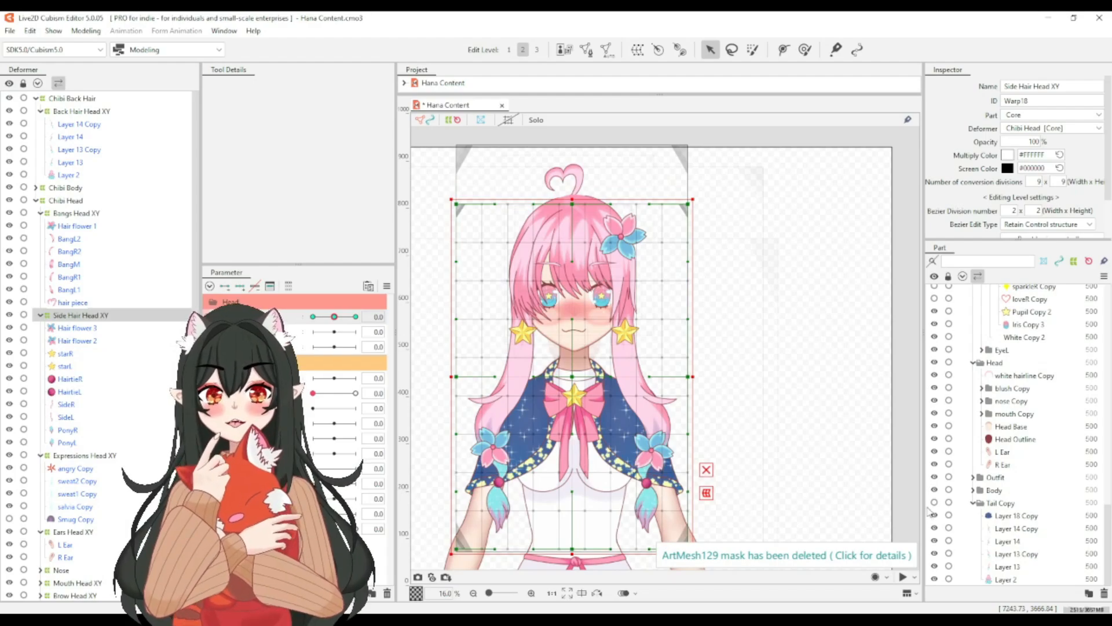
pyautogui.click(934, 502)
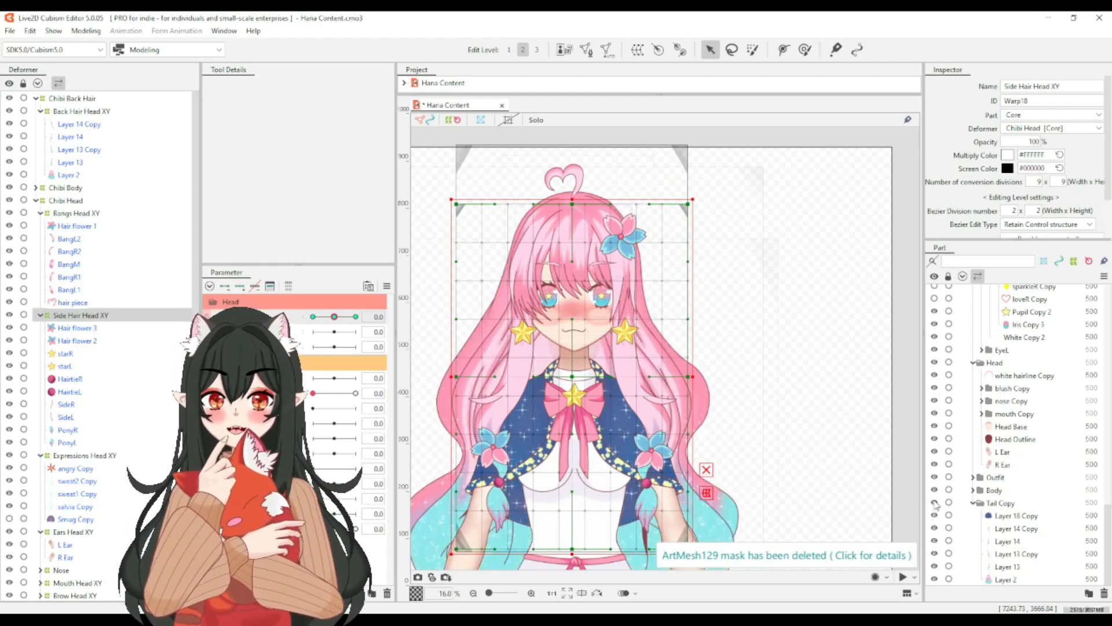
# At Angle X -30, shift the whole Back Hair Head XY deformer slightly left and move its centre point further left.
pyautogui.click(93, 111)
pyautogui.scroll(-5, 561, 398)
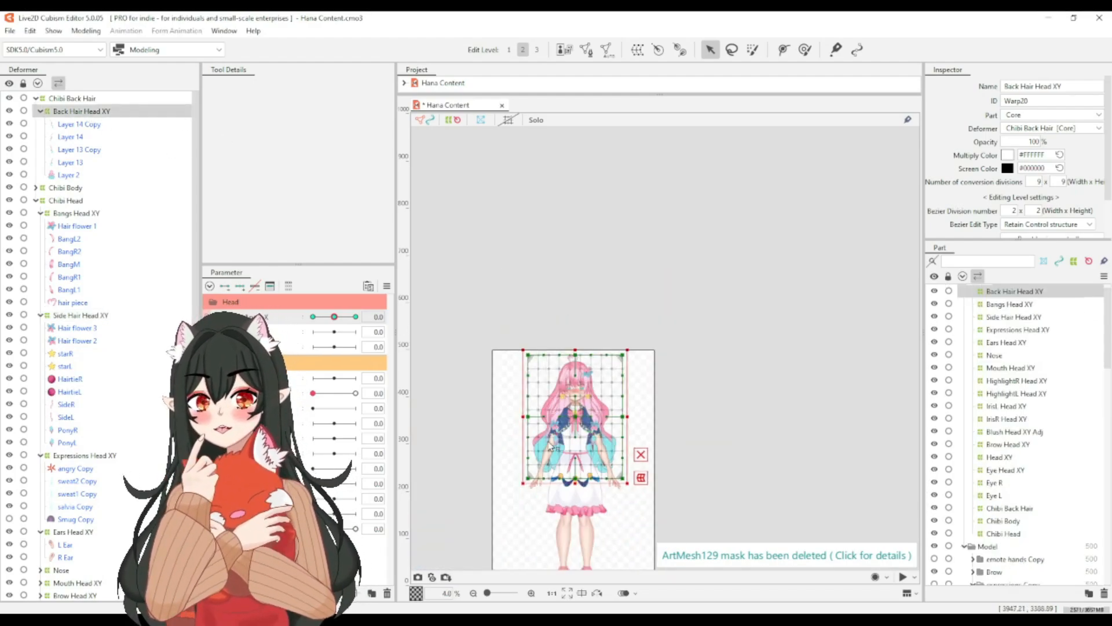
pyautogui.scroll(4, 550, 449)
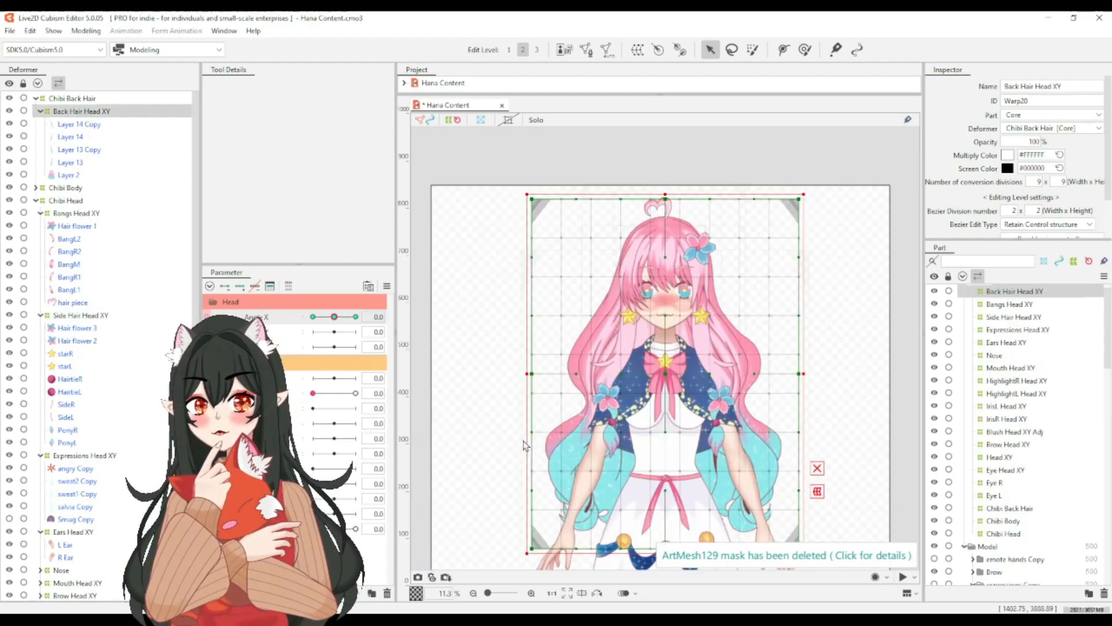
pyautogui.click(313, 317)
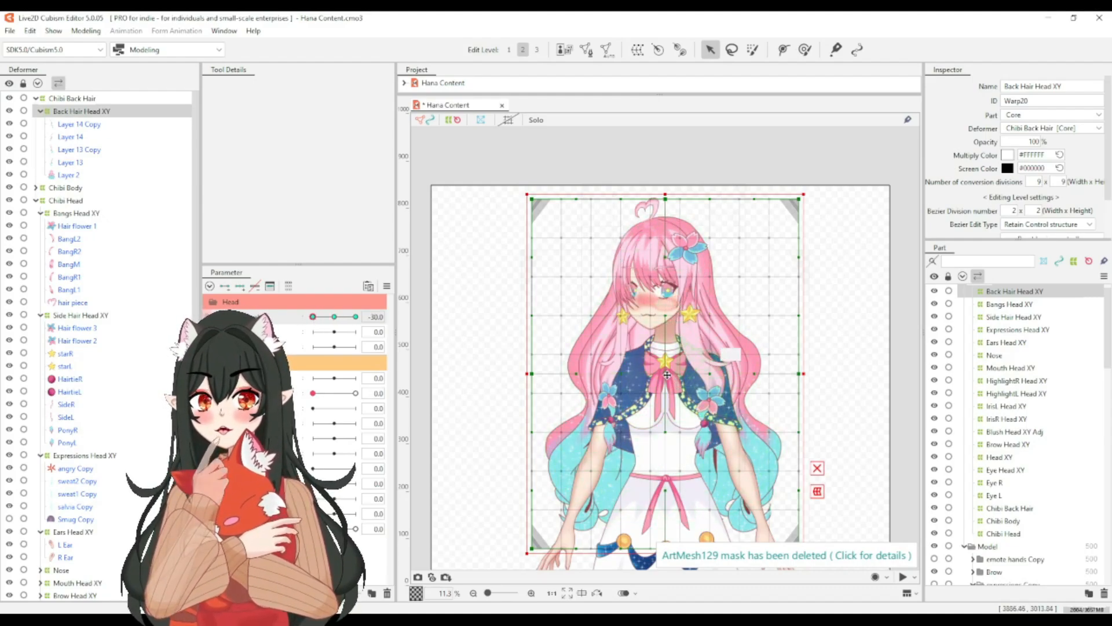
pyautogui.moveTo(668, 375); pyautogui.dragTo(660, 374)
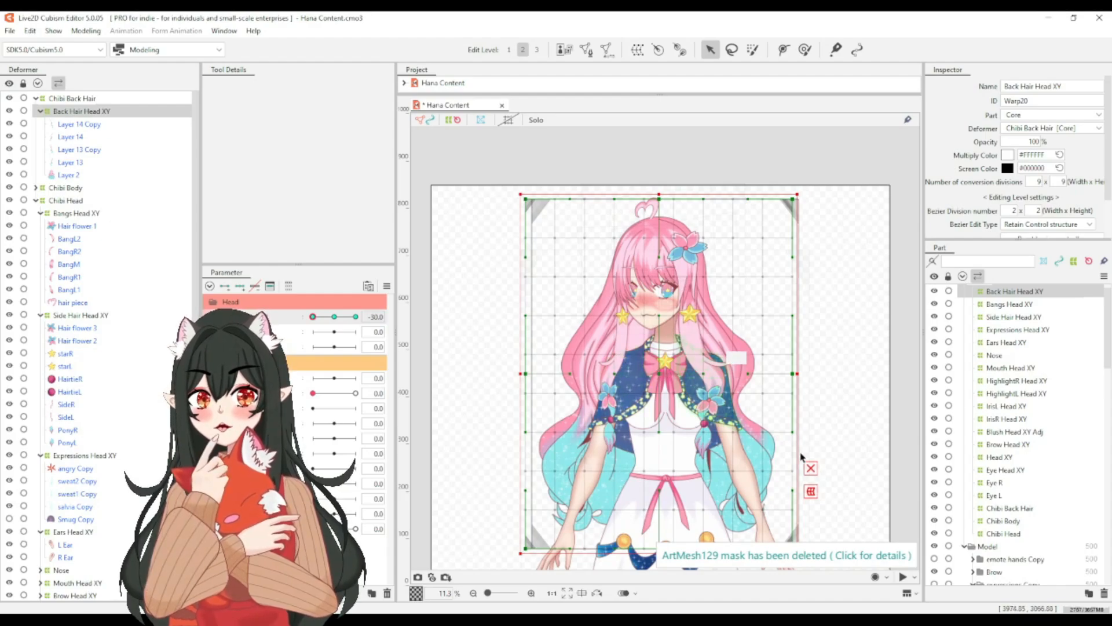
pyautogui.click(810, 468)
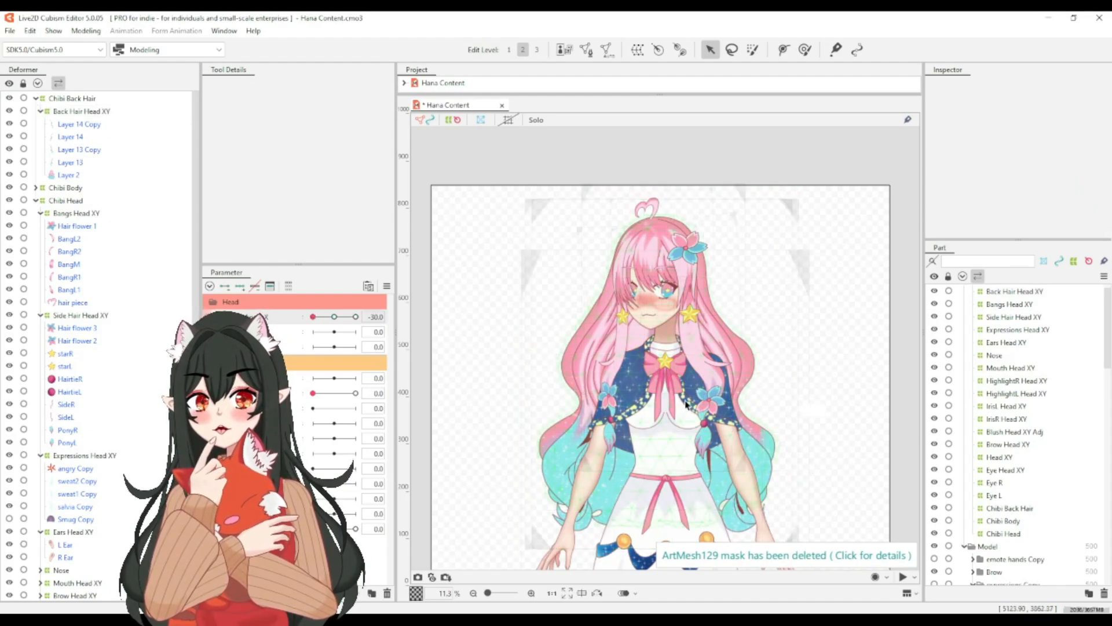
pyautogui.click(63, 111)
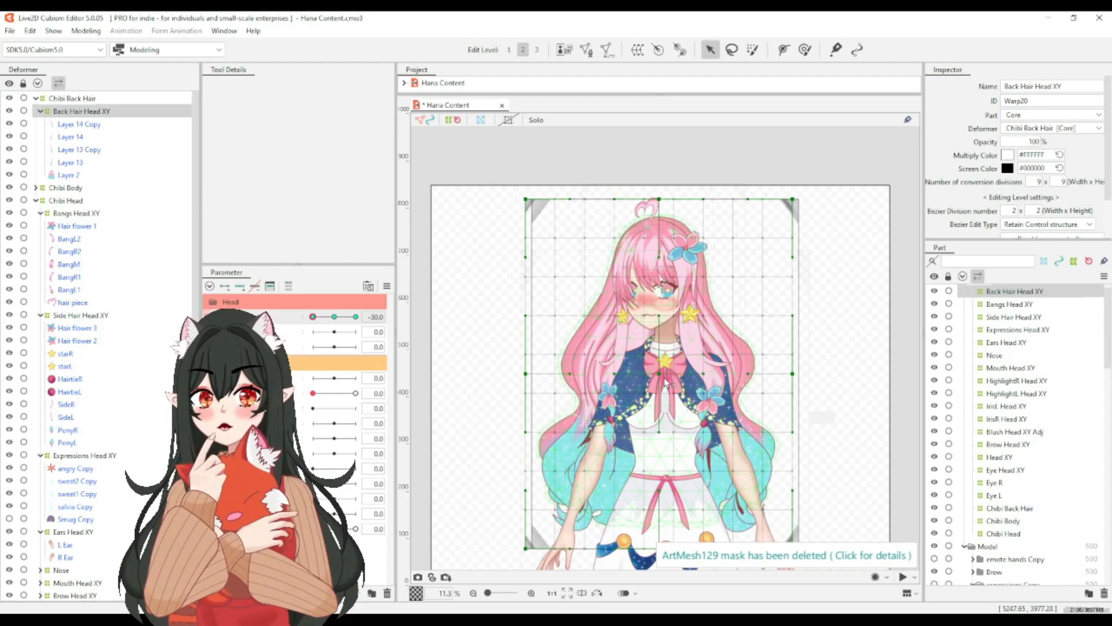
pyautogui.moveTo(659, 378); pyautogui.dragTo(645, 379)
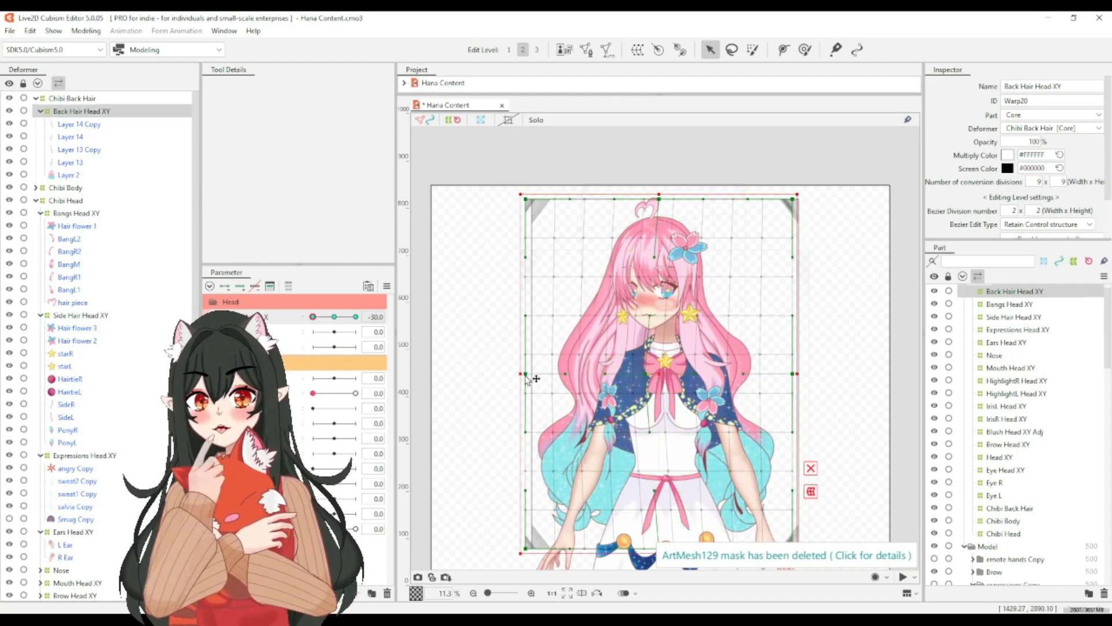
# Pull the Back Hair deformer's left edge midpoint well inward and both of its left corners slightly inward.
pyautogui.moveTo(526, 377); pyautogui.dragTo(560, 380)
pyautogui.moveTo(526, 200); pyautogui.dragTo(530, 203)
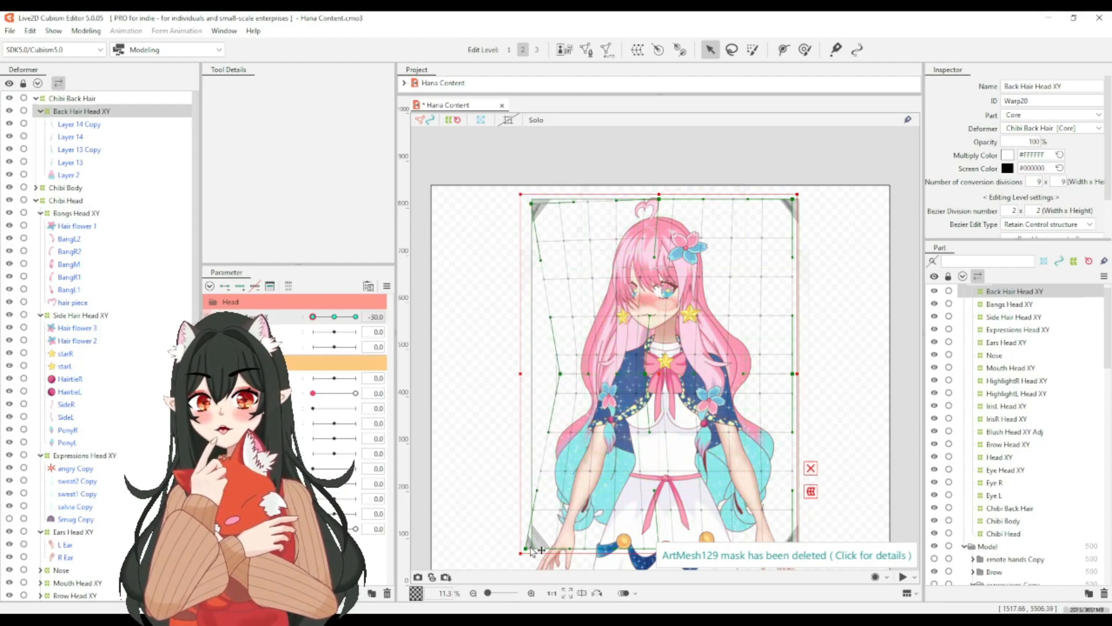
pyautogui.moveTo(528, 544); pyautogui.dragTo(537, 540)
pyautogui.scroll(-5, 752, 502)
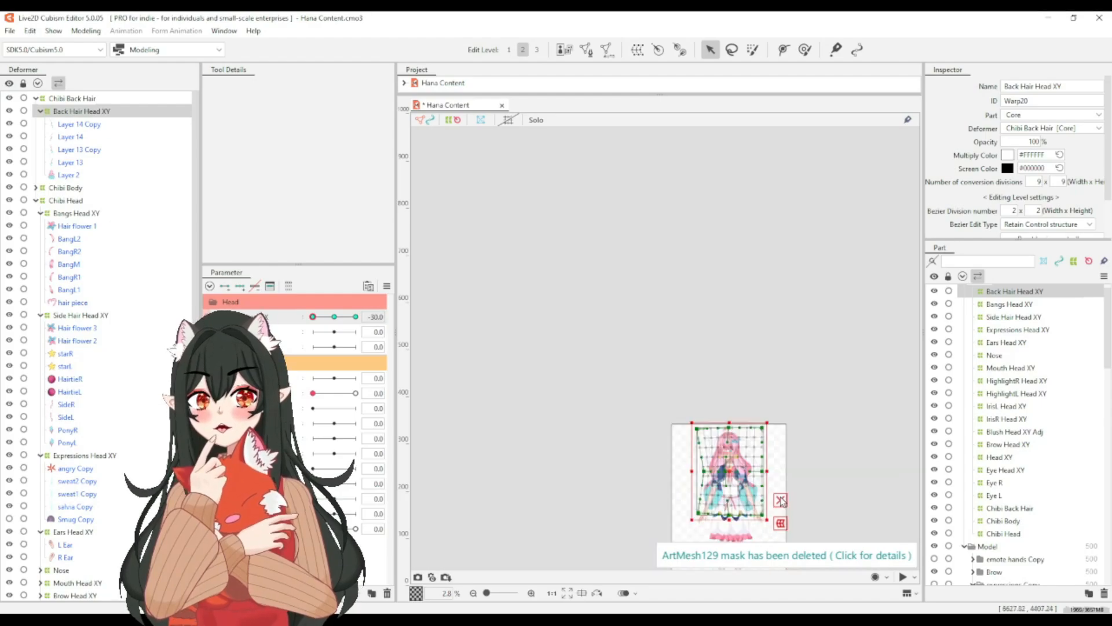
# Push the Back Hair deformer's upper-right corner slightly up and outward and its right edge midpoint outward.
pyautogui.scroll(5, 777, 511)
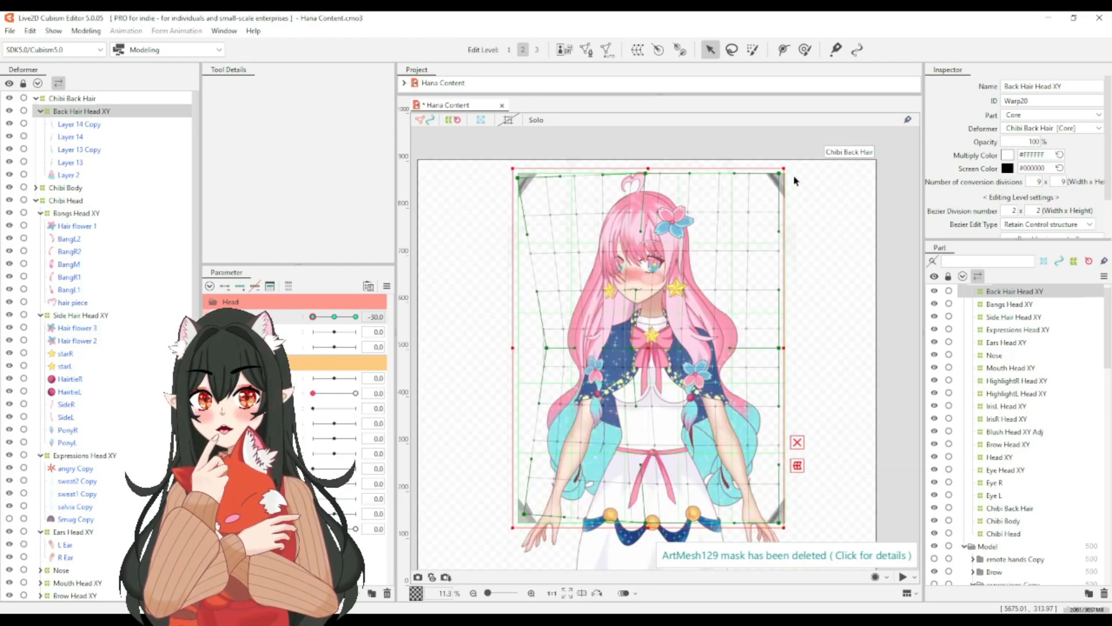
pyautogui.moveTo(781, 176); pyautogui.dragTo(784, 173)
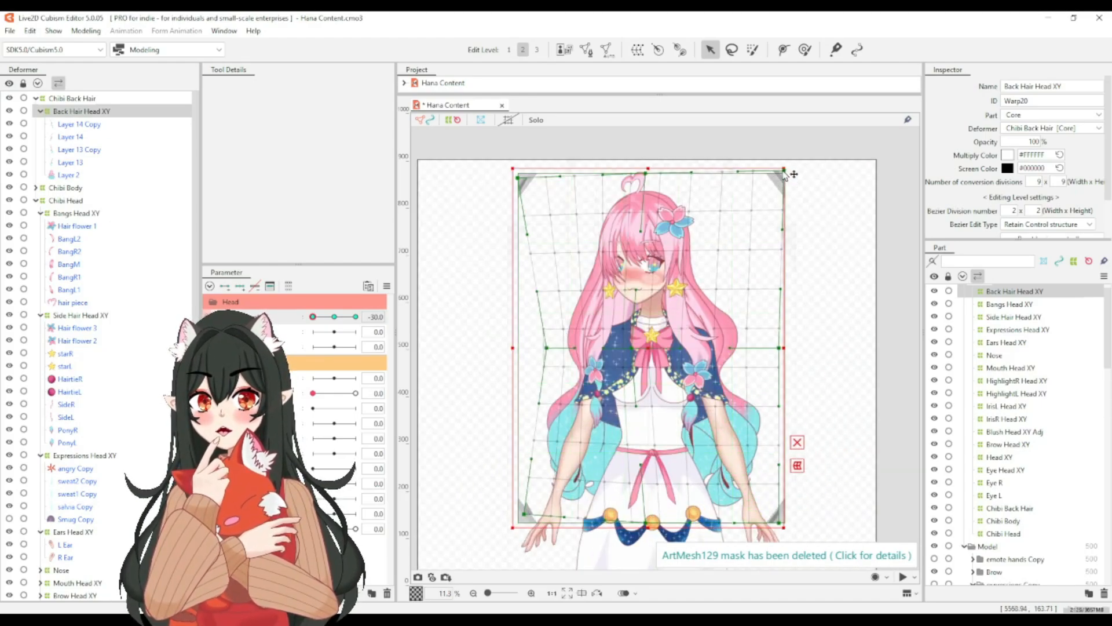
pyautogui.moveTo(781, 350); pyautogui.dragTo(785, 350)
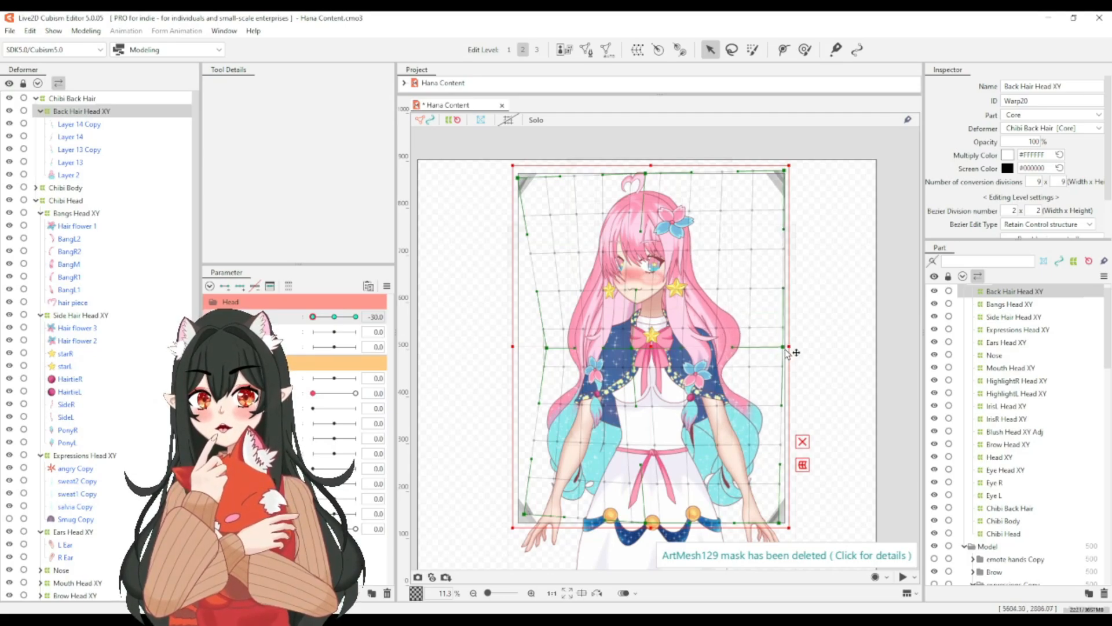
# Nudge the lower-right corner of the Back Hair Head XY deformer inward at Angle X -30 and reflect the motion to the opposite side.
pyautogui.moveTo(779, 524); pyautogui.dragTo(773, 528)
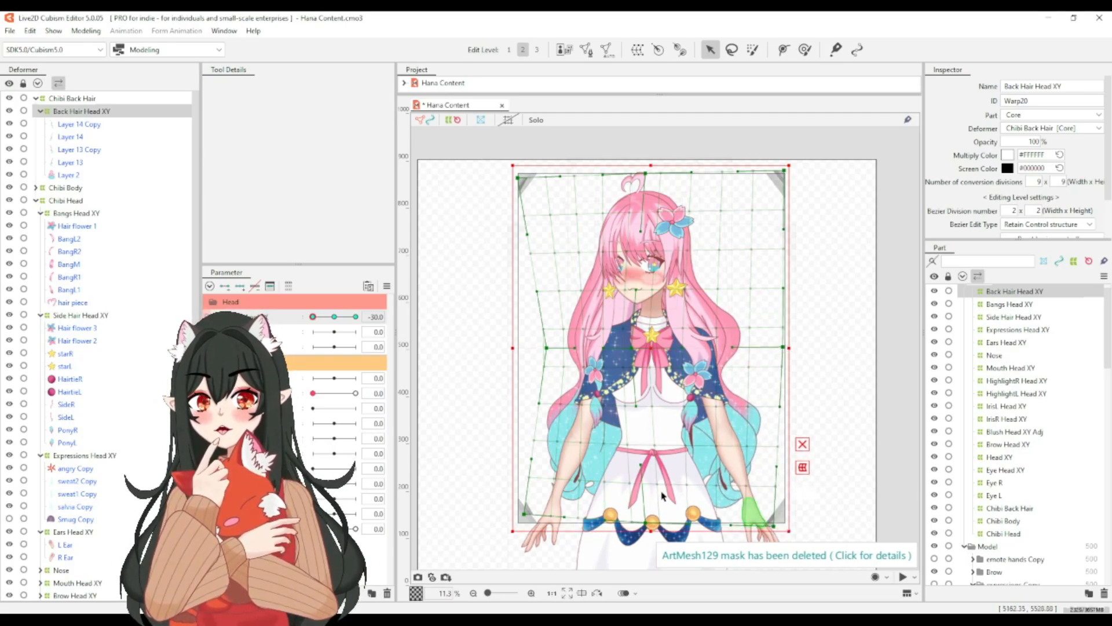
pyautogui.click(386, 287)
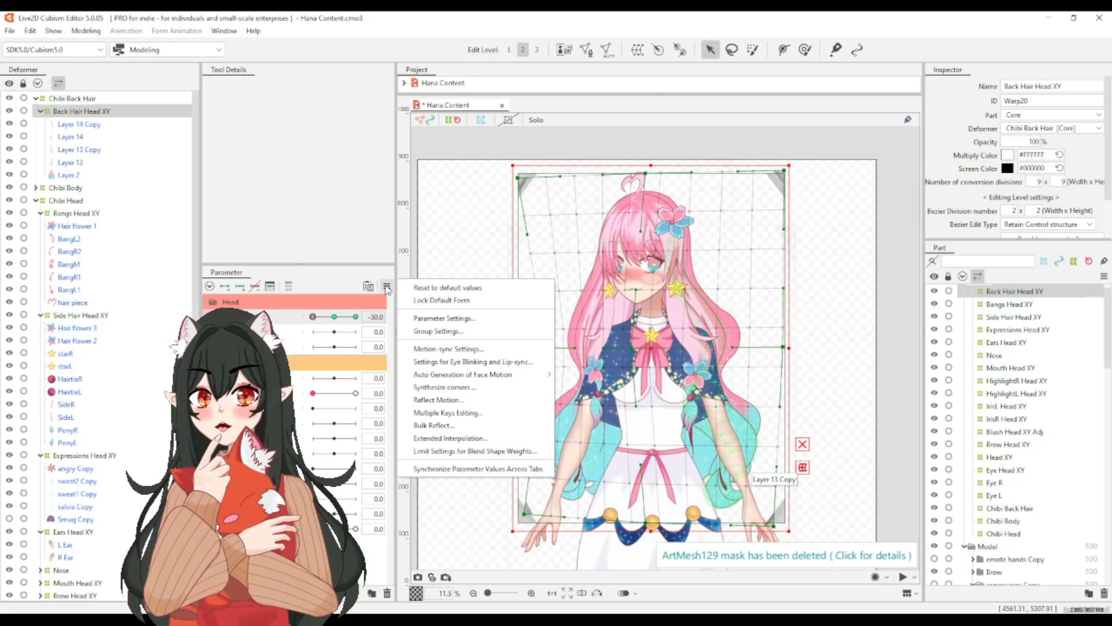
pyautogui.click(537, 402)
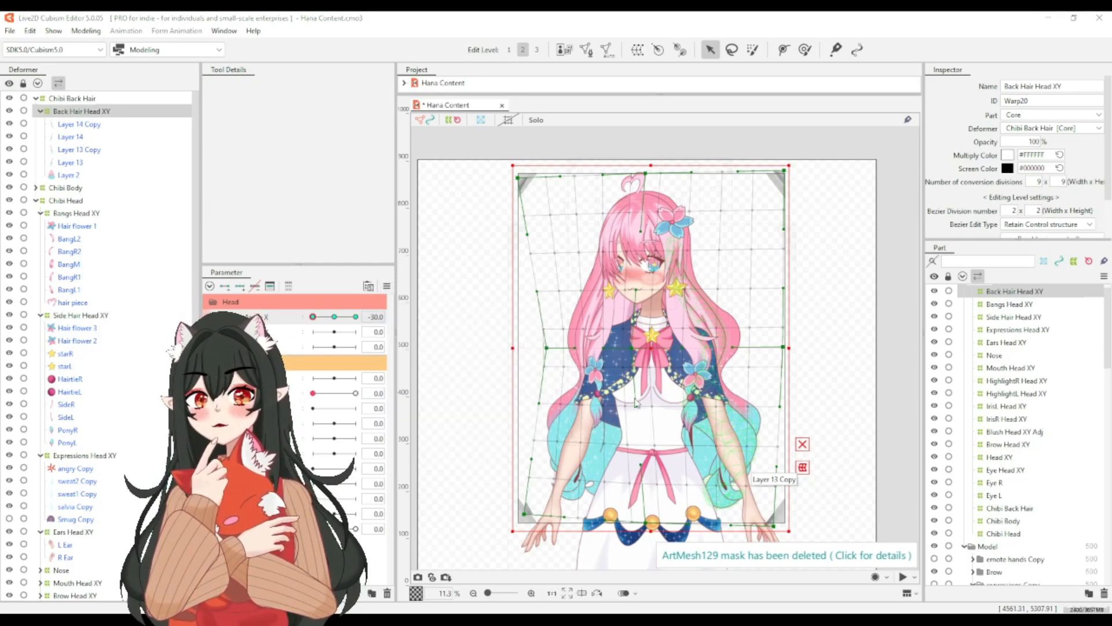
pyautogui.click(542, 435)
# At Angle X 30, move the Back Hair deformer's upper-right corner up and slightly inward, and fine-tune its right edge midpoint and lower-right corner.
pyautogui.click(334, 317)
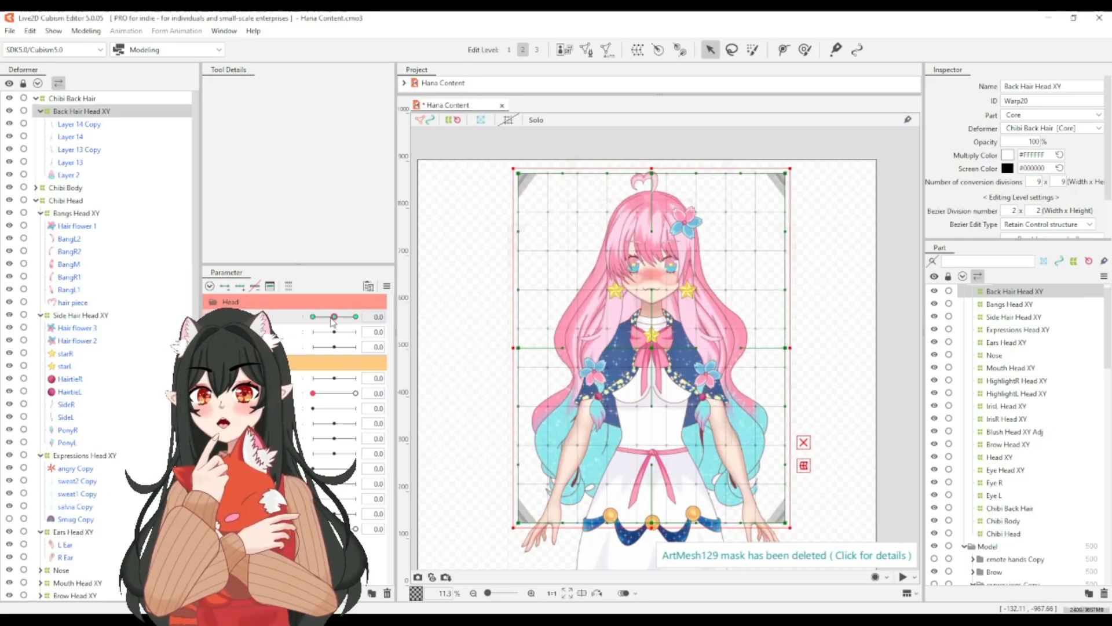
pyautogui.moveTo(334, 317); pyautogui.dragTo(356, 316)
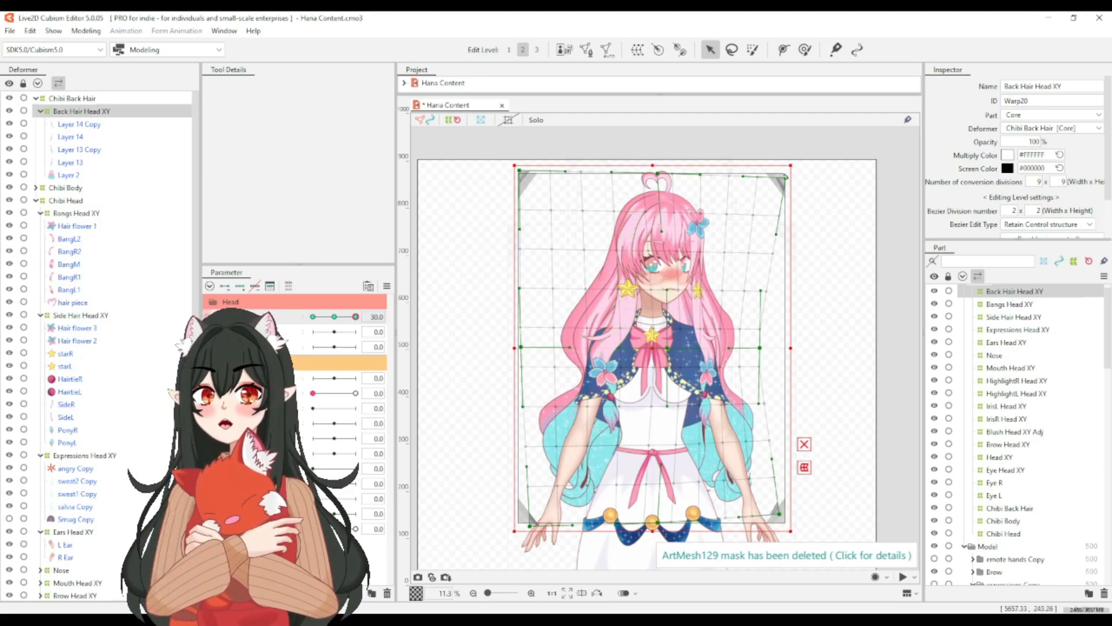
pyautogui.moveTo(785, 178); pyautogui.dragTo(779, 184)
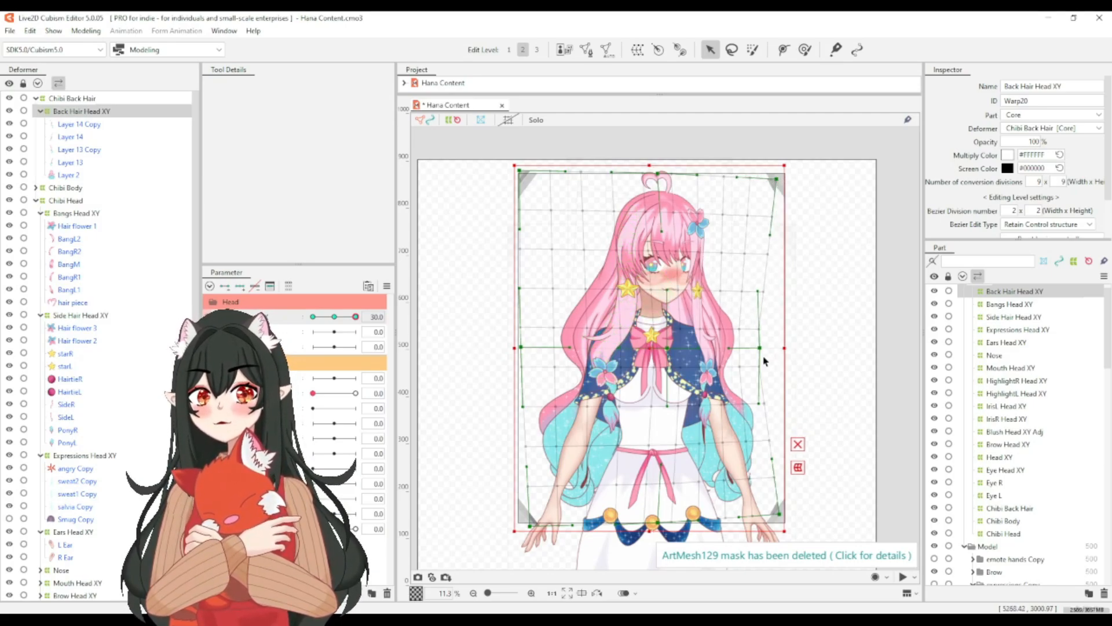
pyautogui.moveTo(762, 352); pyautogui.dragTo(777, 350)
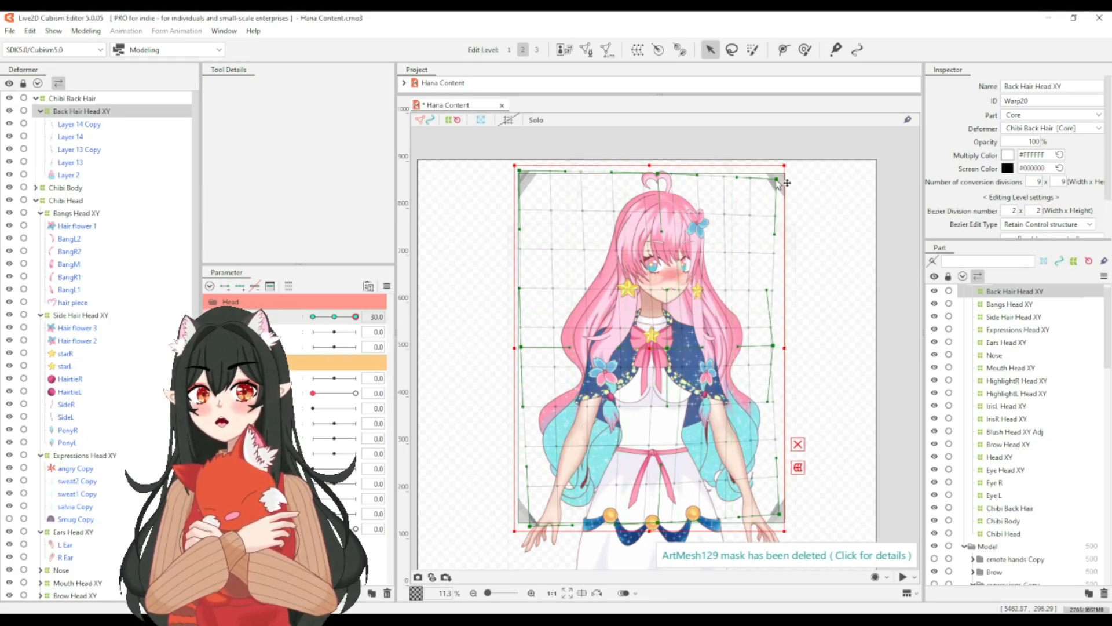
pyautogui.moveTo(777, 180); pyautogui.dragTo(779, 166)
pyautogui.moveTo(773, 350); pyautogui.dragTo(762, 349)
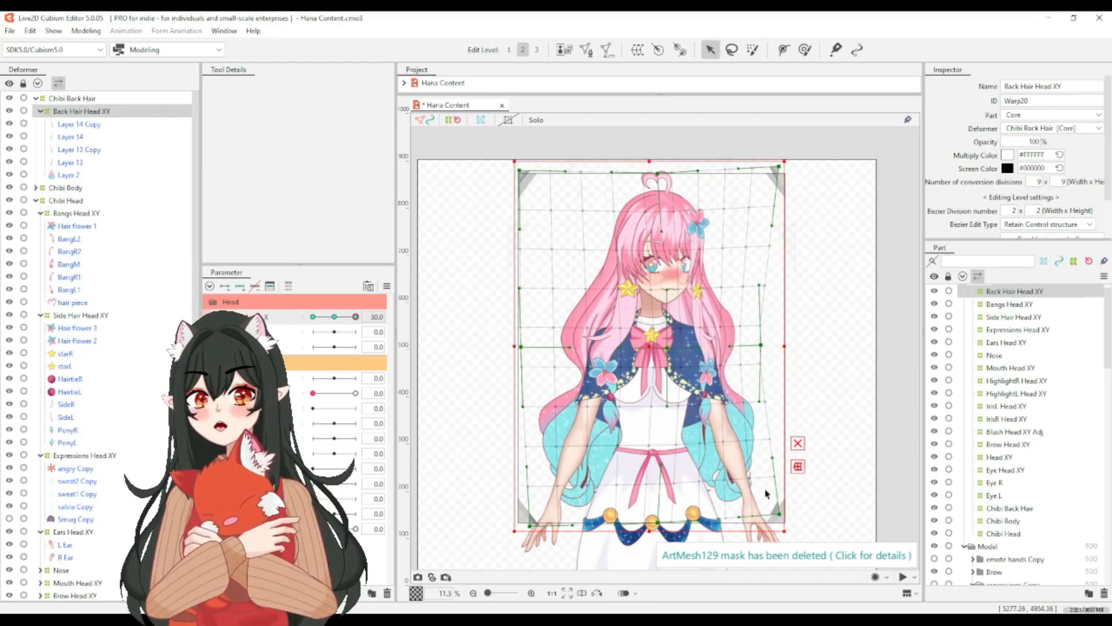
pyautogui.moveTo(780, 513); pyautogui.dragTo(777, 511)
# Push the Back Hair deformer's upper-left corner and left edge midpoint slightly outward, and check the turn across Angle X, ending at 0.
pyautogui.moveTo(520, 171); pyautogui.dragTo(512, 167)
pyautogui.moveTo(522, 359); pyautogui.dragTo(518, 352)
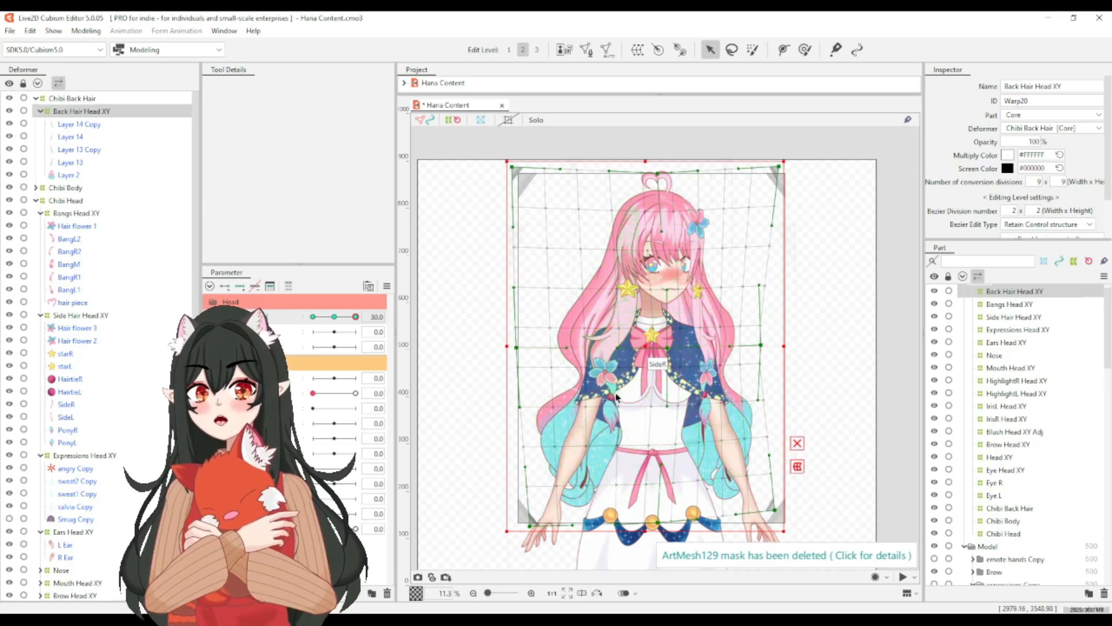
pyautogui.click(335, 317)
pyautogui.click(355, 317)
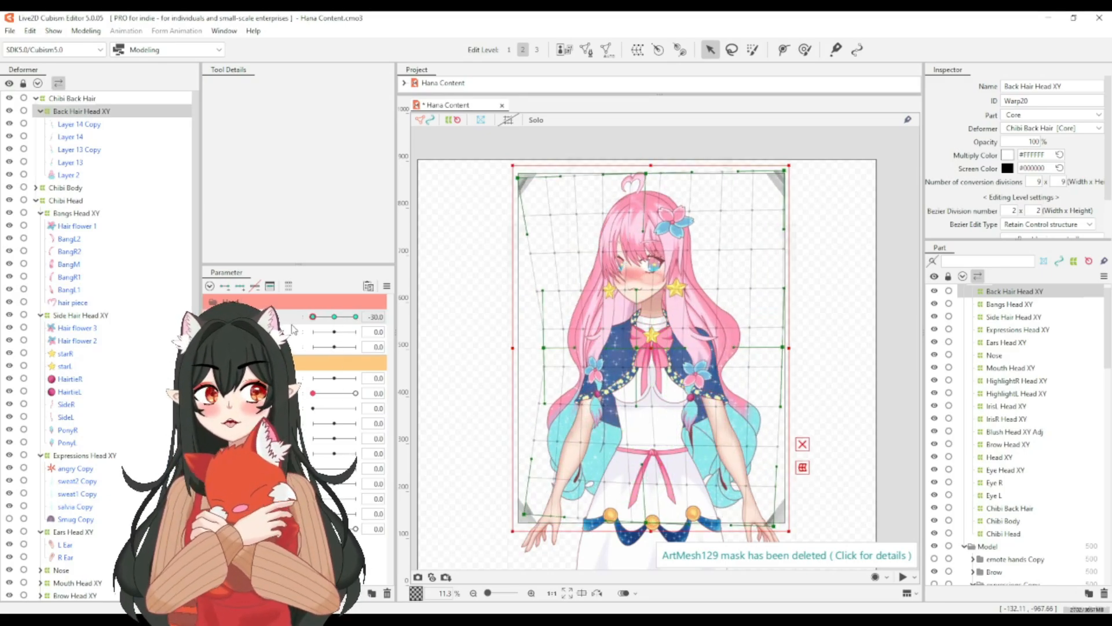
pyautogui.moveTo(355, 317); pyautogui.dragTo(308, 376)
pyautogui.click(334, 317)
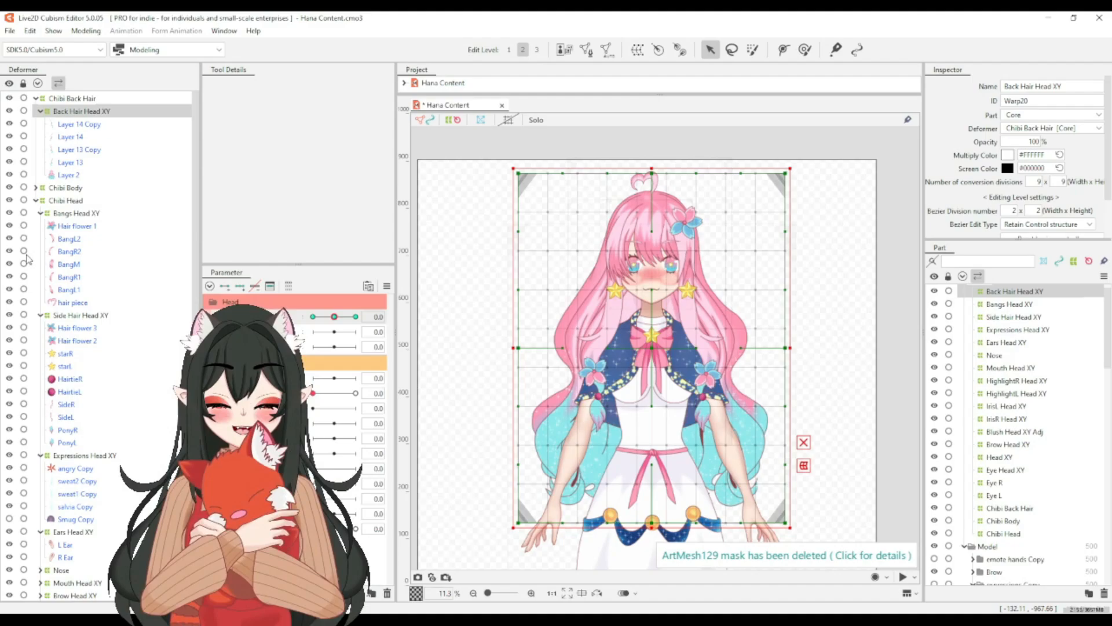
# Save the Hana Content model file.
pyautogui.click(9, 31)
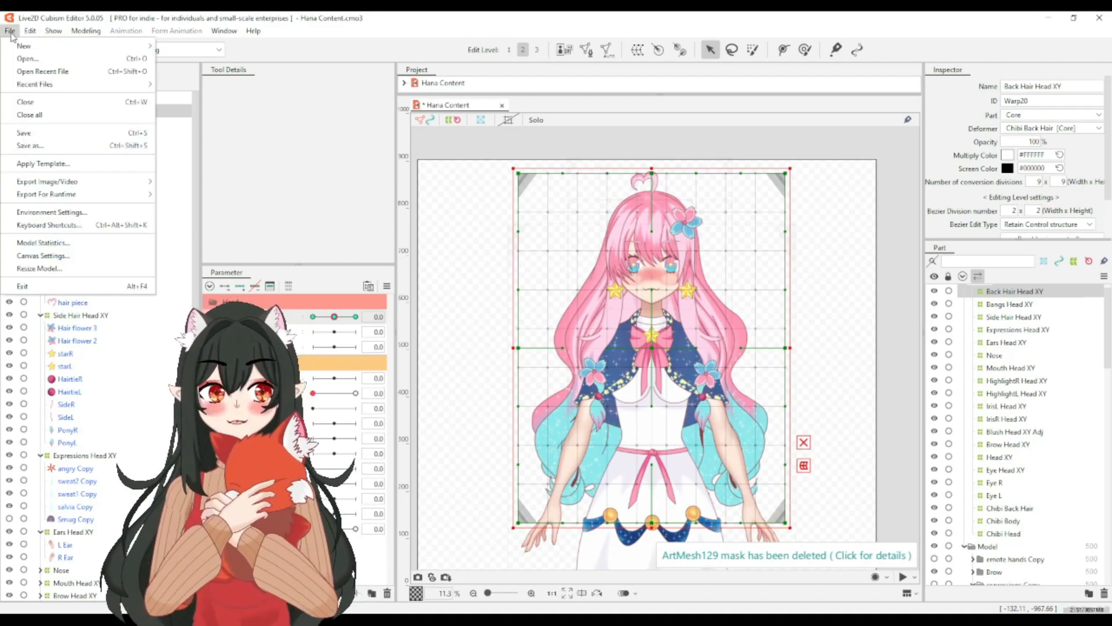
pyautogui.moveTo(30, 31)
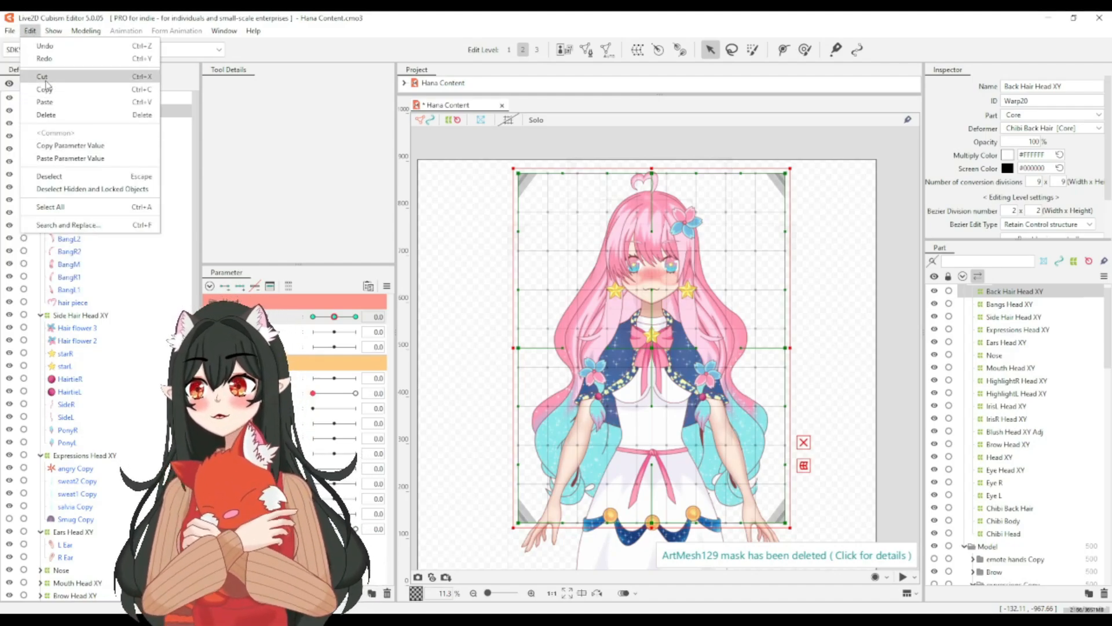
pyautogui.click(40, 134)
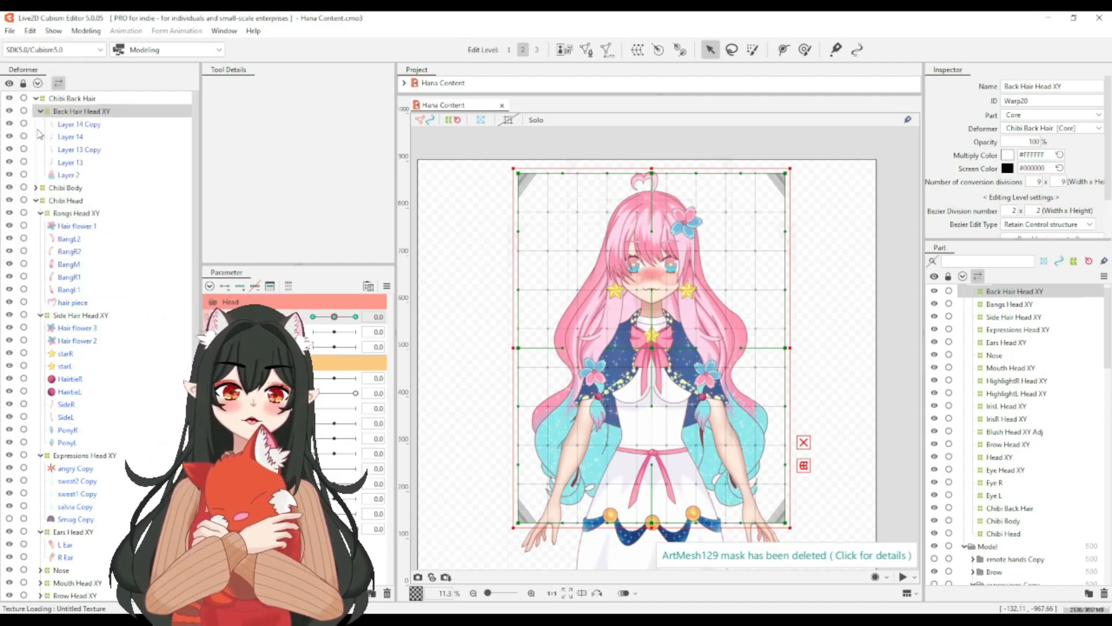
pyautogui.moveTo(334, 323); pyautogui.dragTo(294, 325)
pyautogui.moveTo(298, 324); pyautogui.dragTo(335, 328)
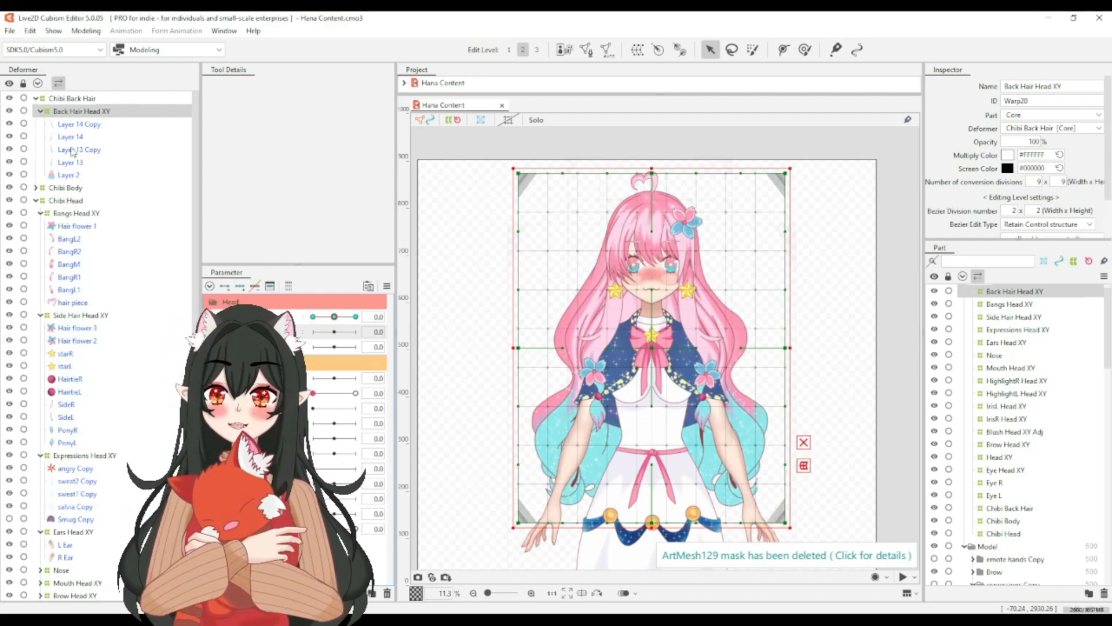
# Open the physics settings, steer the preview model's head in several directions and play the Pattern A motion to check the head turn.
pyautogui.click(86, 31)
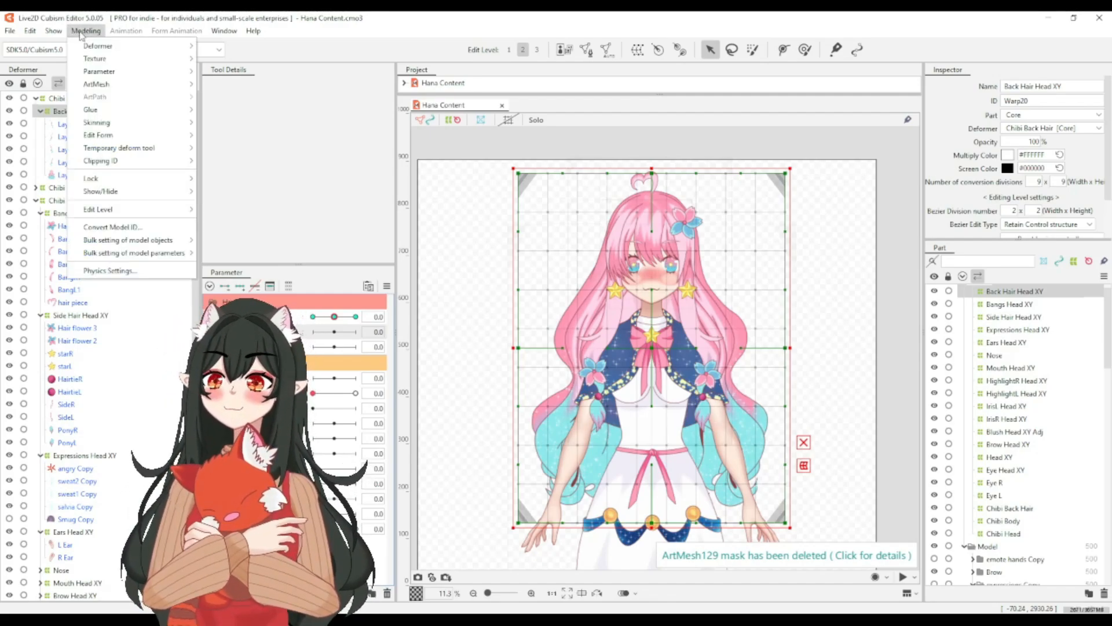
pyautogui.click(119, 270)
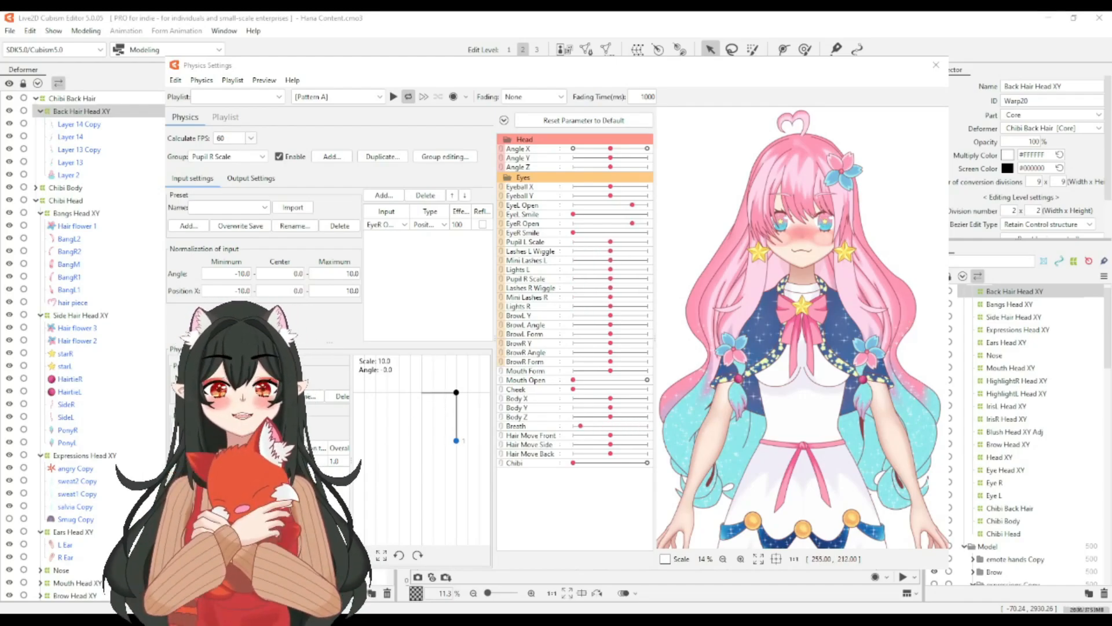
pyautogui.scroll(1, 784, 228)
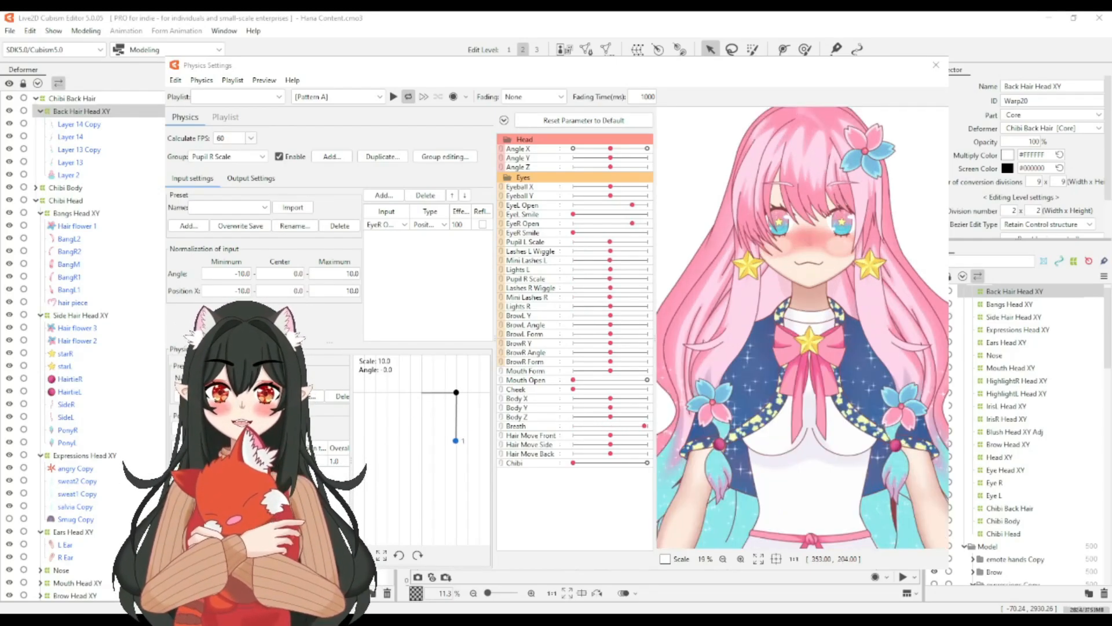
pyautogui.scroll(-1, 784, 227)
pyautogui.moveTo(784, 228); pyautogui.dragTo(780, 370)
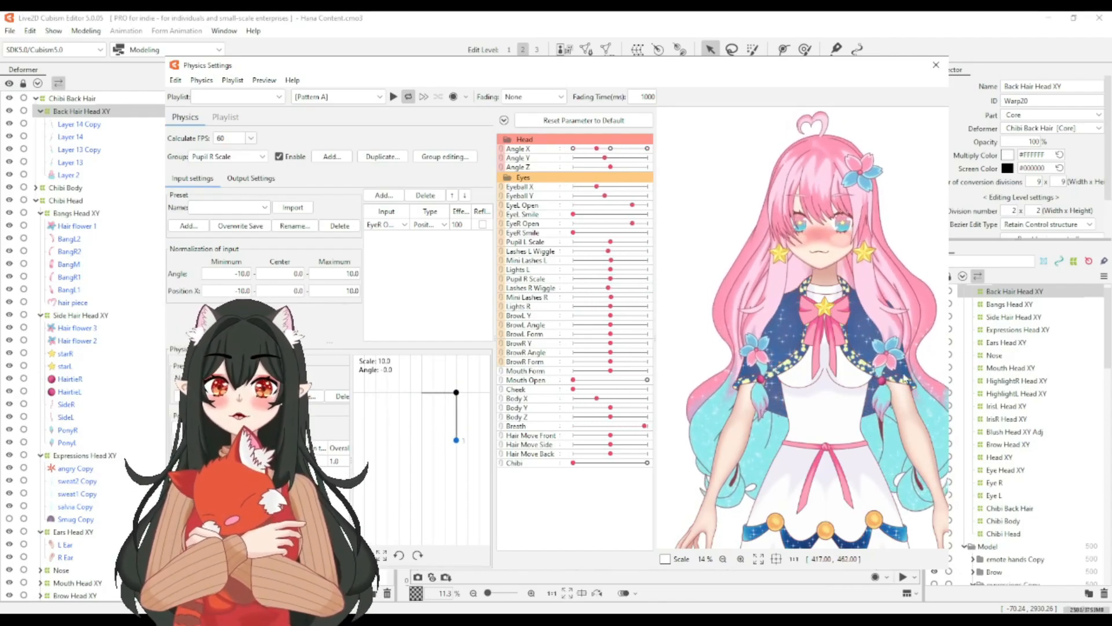
pyautogui.moveTo(904, 378); pyautogui.dragTo(826, 401)
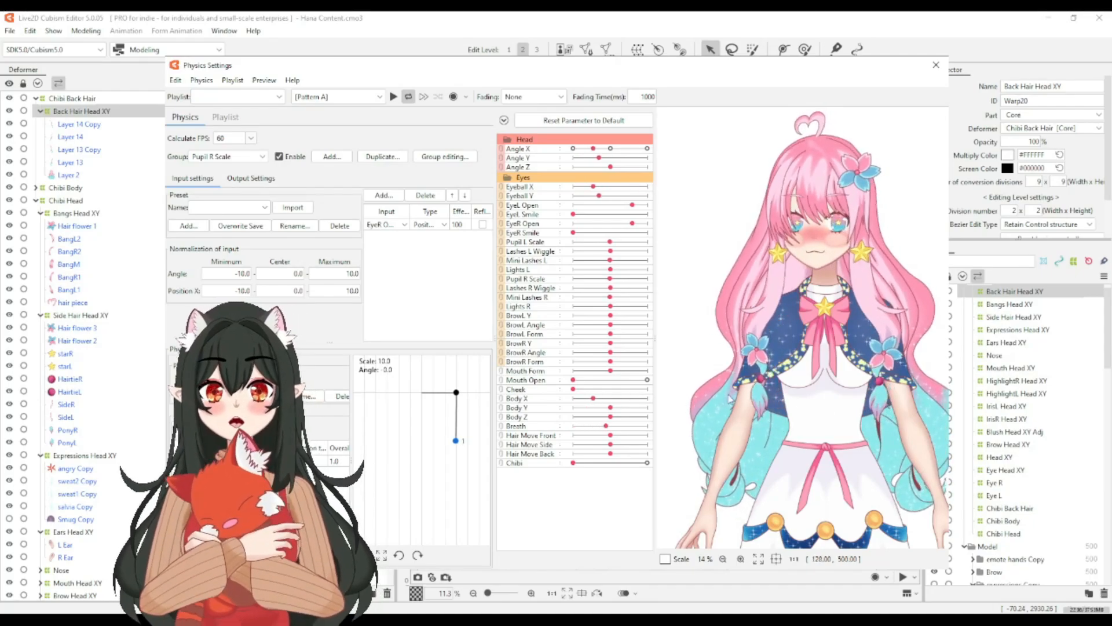
pyautogui.moveTo(880, 405); pyautogui.dragTo(625, 394)
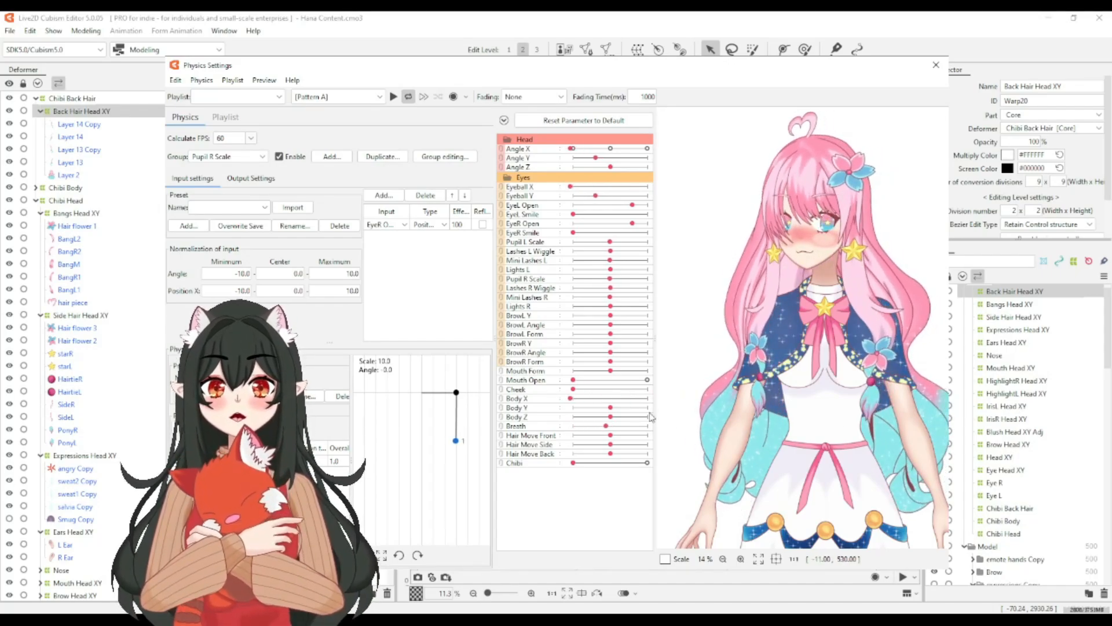
pyautogui.moveTo(793, 413); pyautogui.dragTo(811, 399)
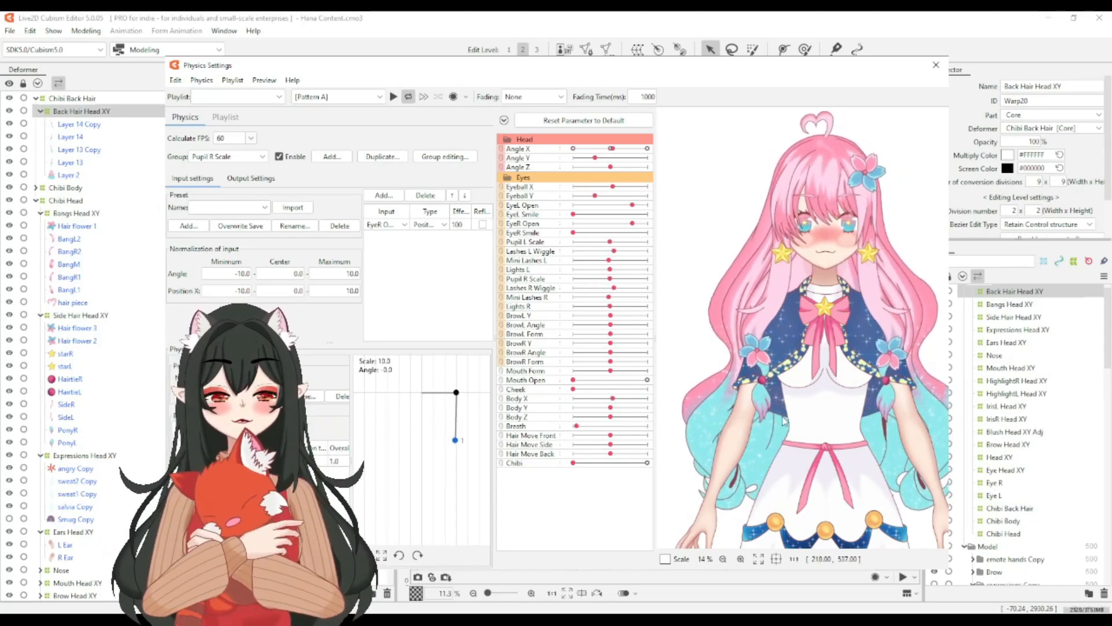
pyautogui.click(392, 96)
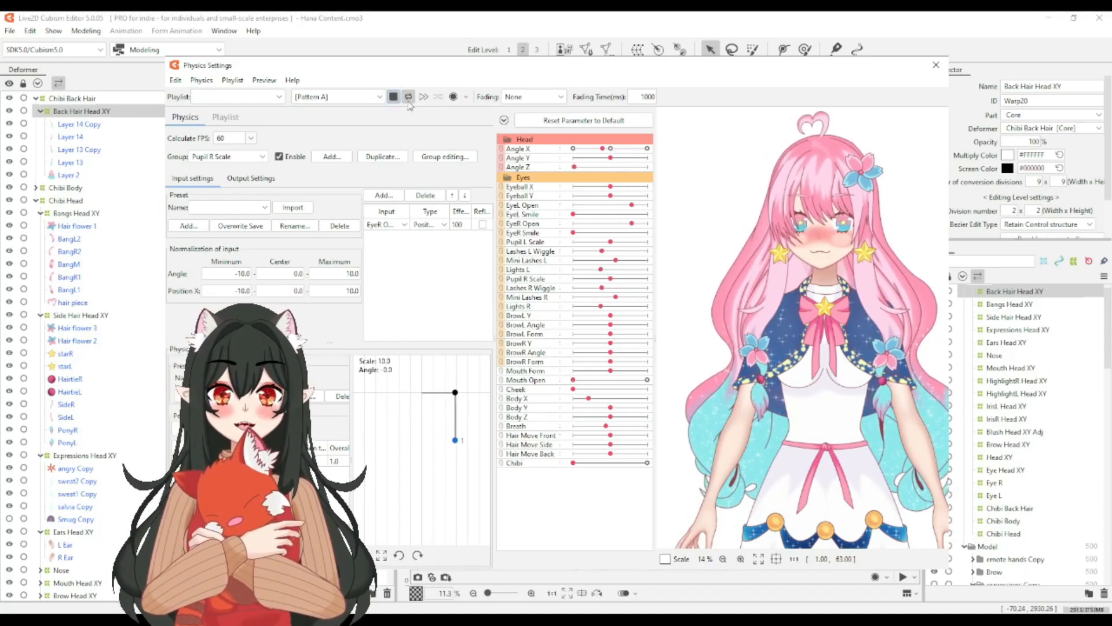